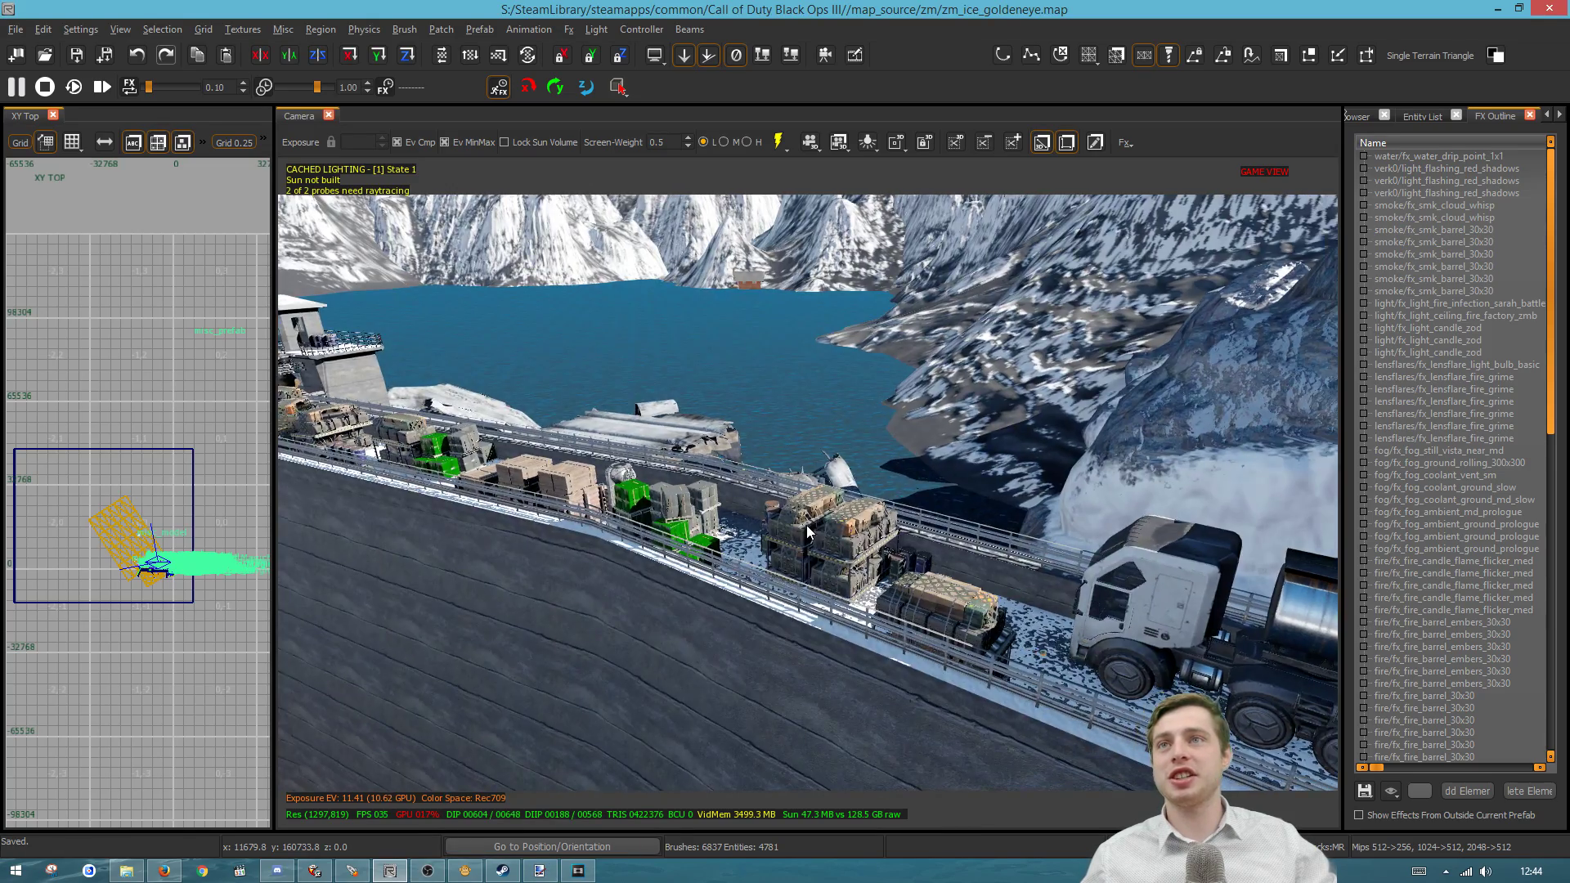
Switch to the Asset Property Editor, filter the assets by the name luts_curve and select img_luts_curve_blend
{"action": "right_click", "coordinate": [807, 532]}
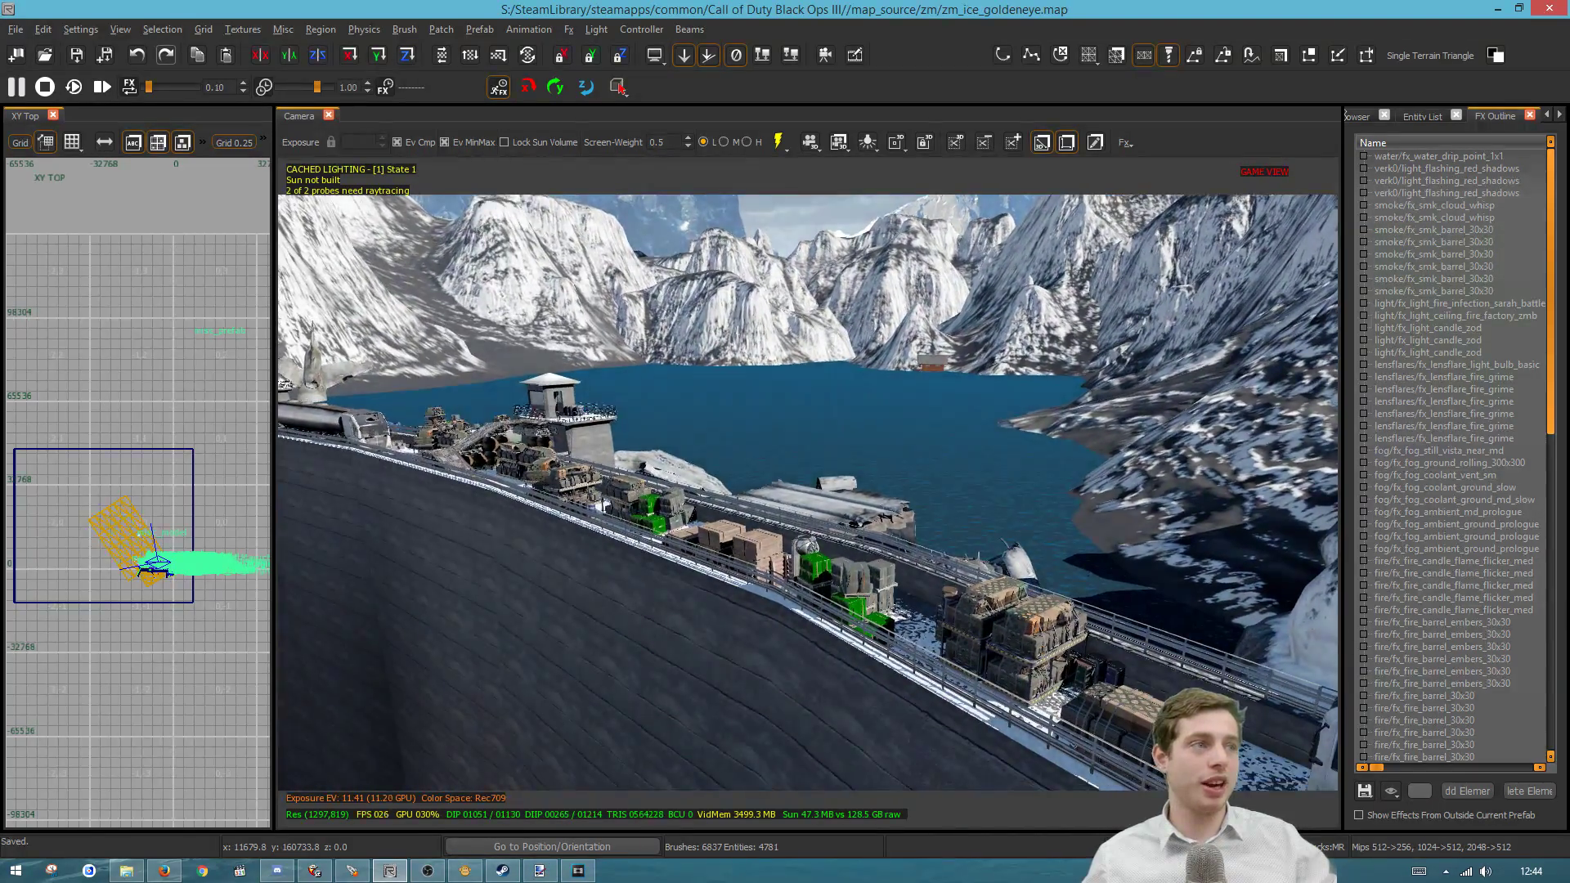
{"action": "key", "text": "alt+Tab"}
{"action": "key", "text": "alt+Tab"}
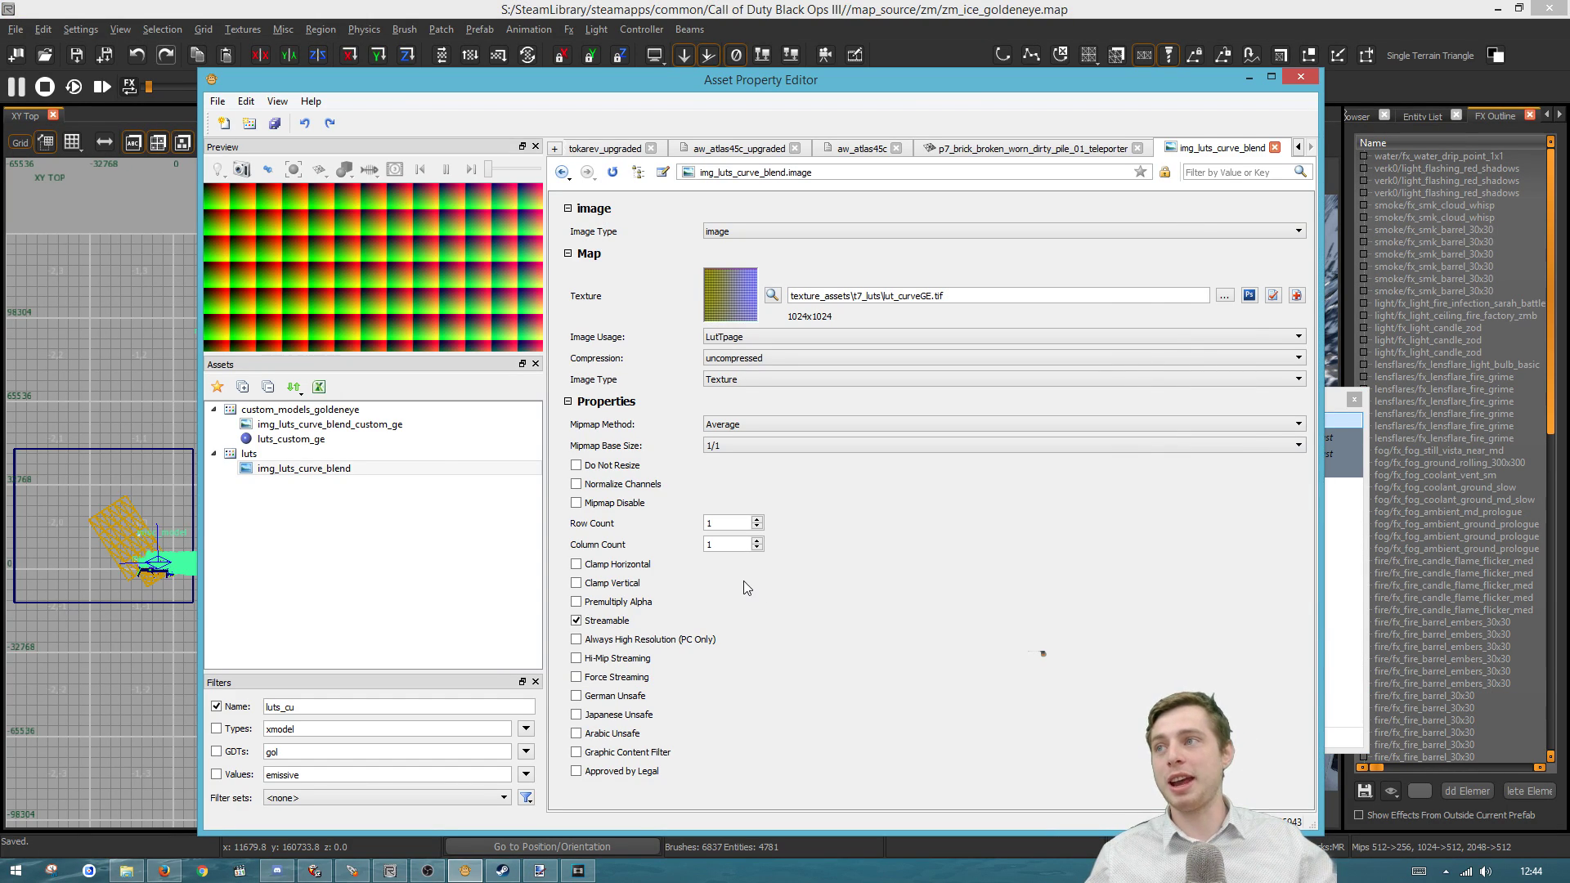
{"action": "left_click_drag", "start_coordinate": [304, 706], "coordinate": [87, 657]}
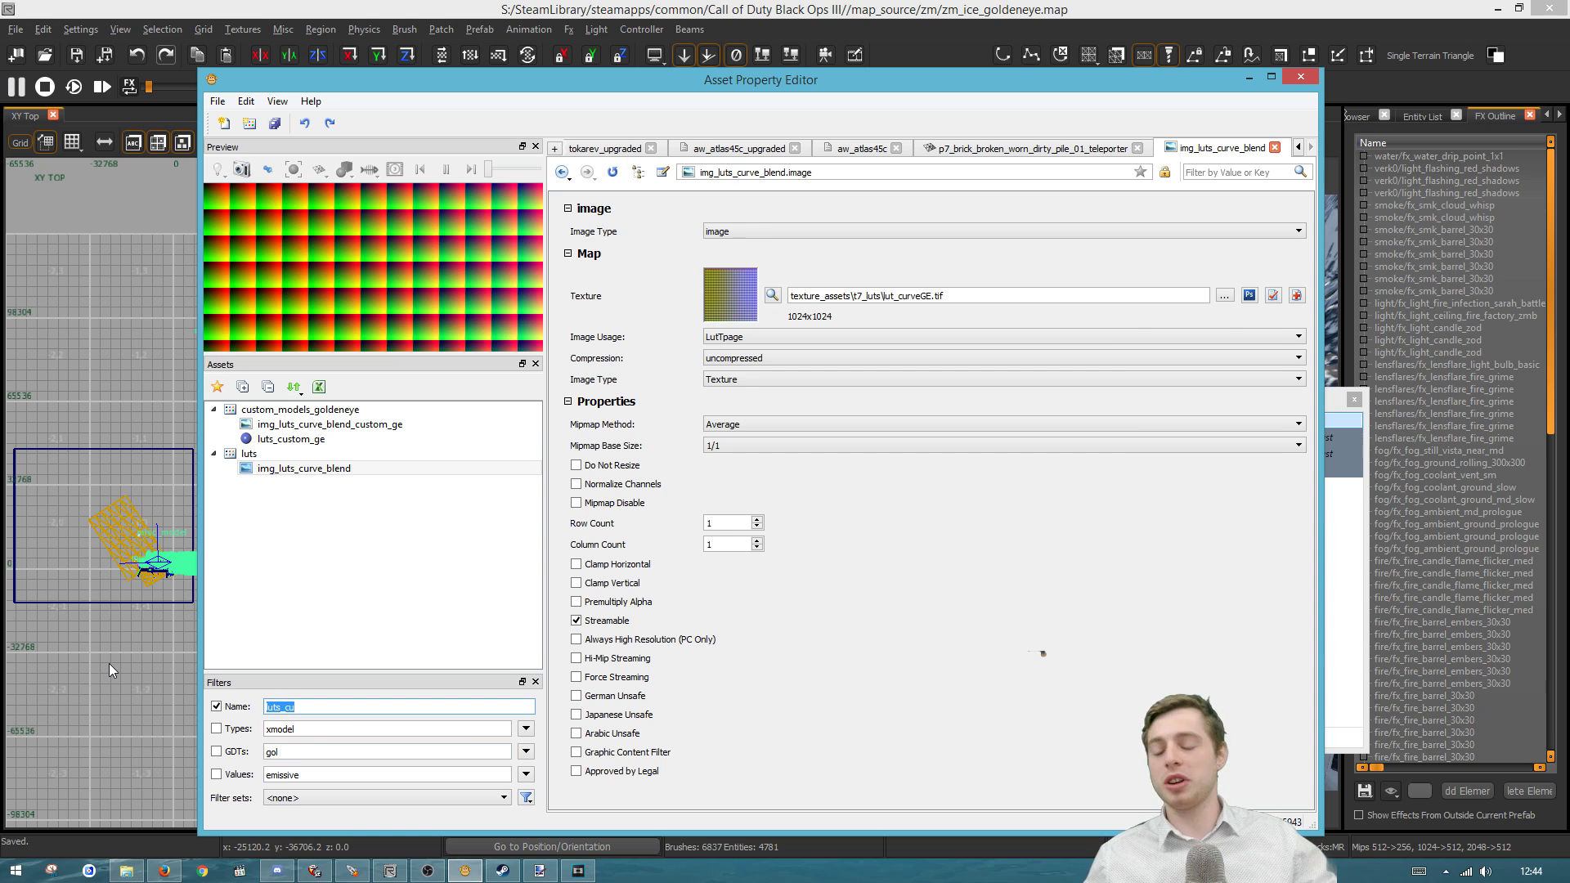
{"action": "type", "text": "luts"}
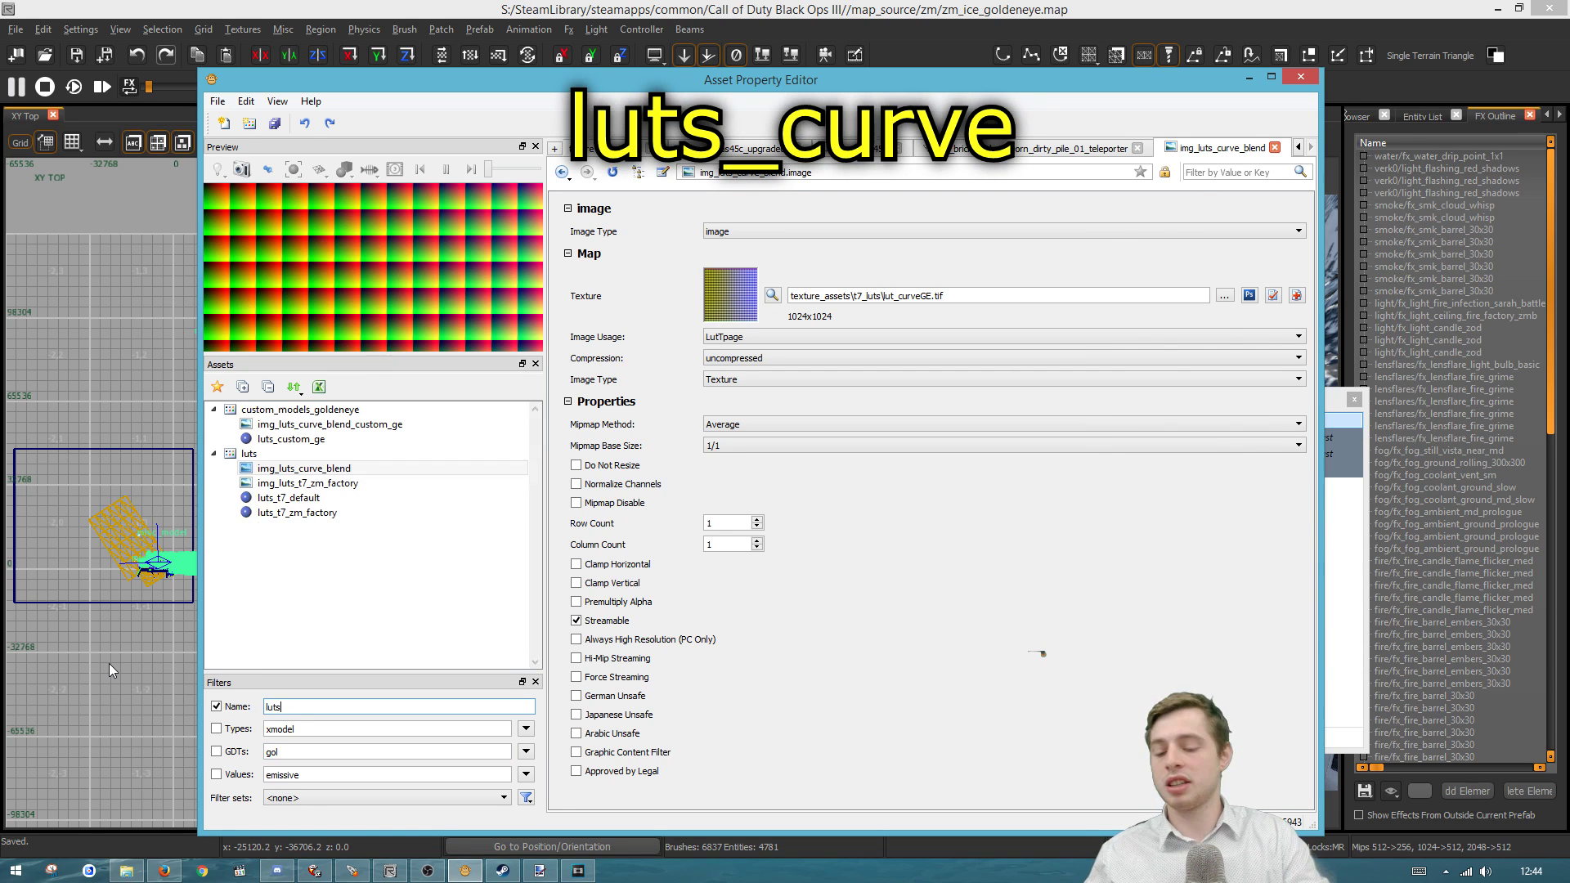
{"action": "type", "text": "_curve"}
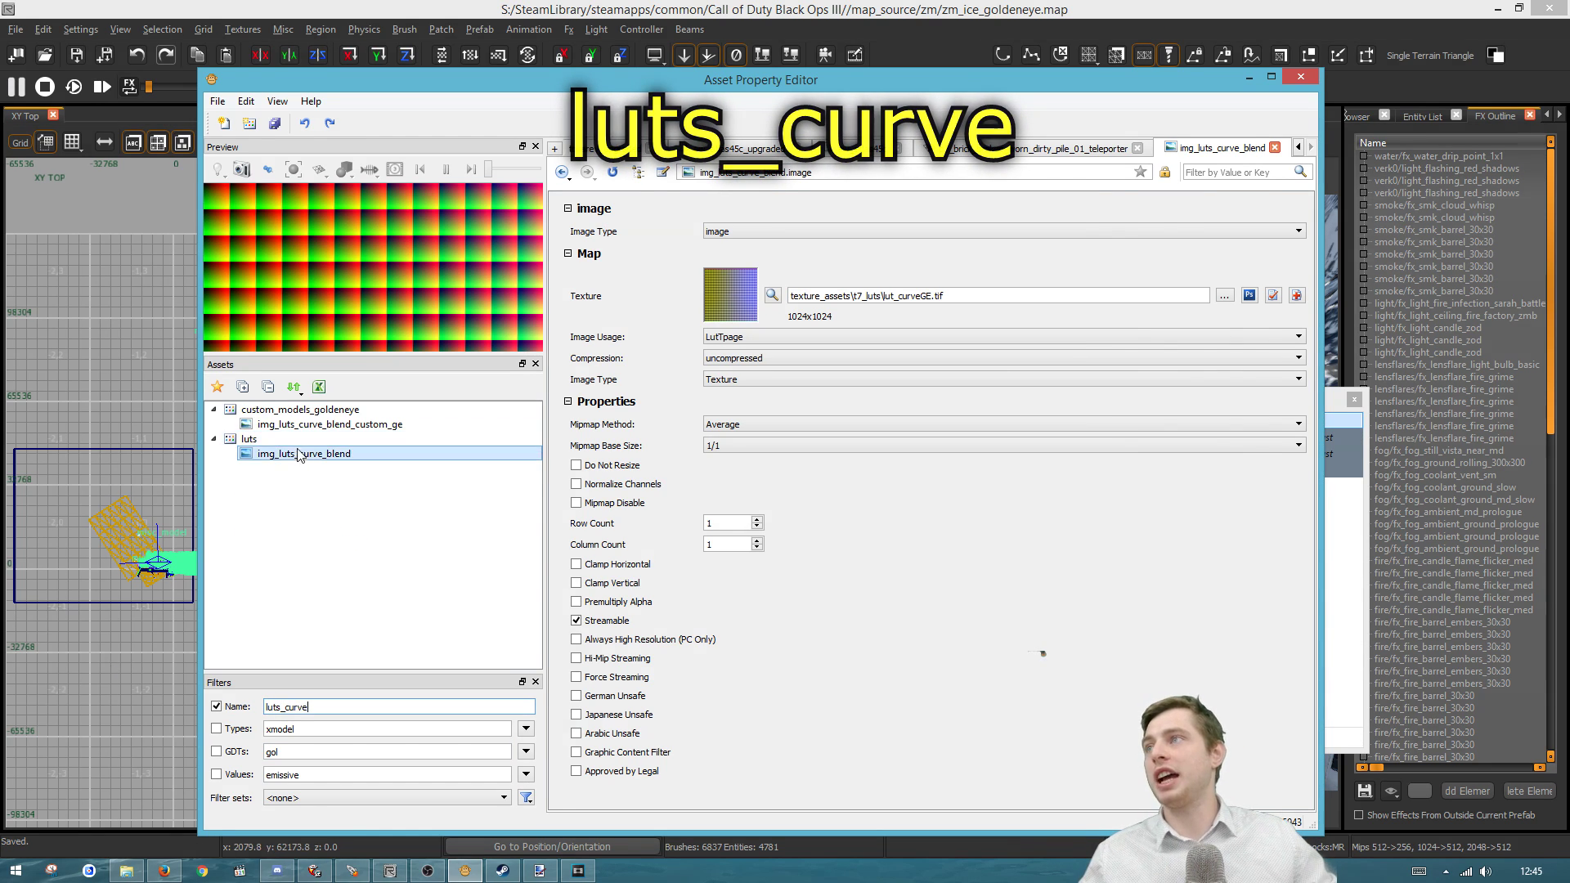
{"action": "left_click", "coordinate": [277, 455]}
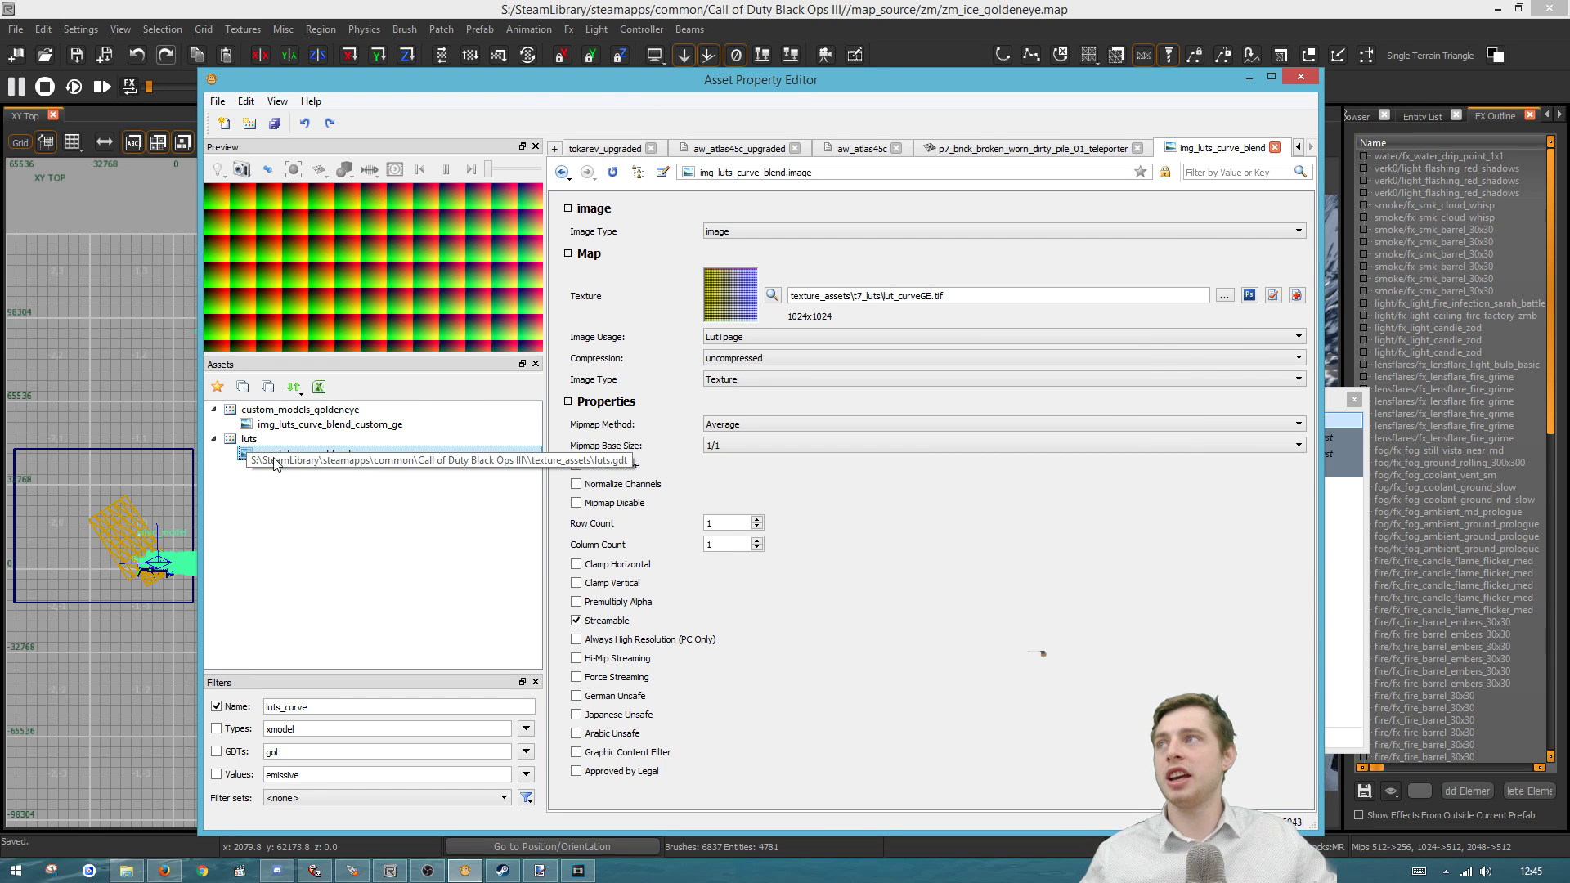
{"action": "left_click", "coordinate": [988, 666]}
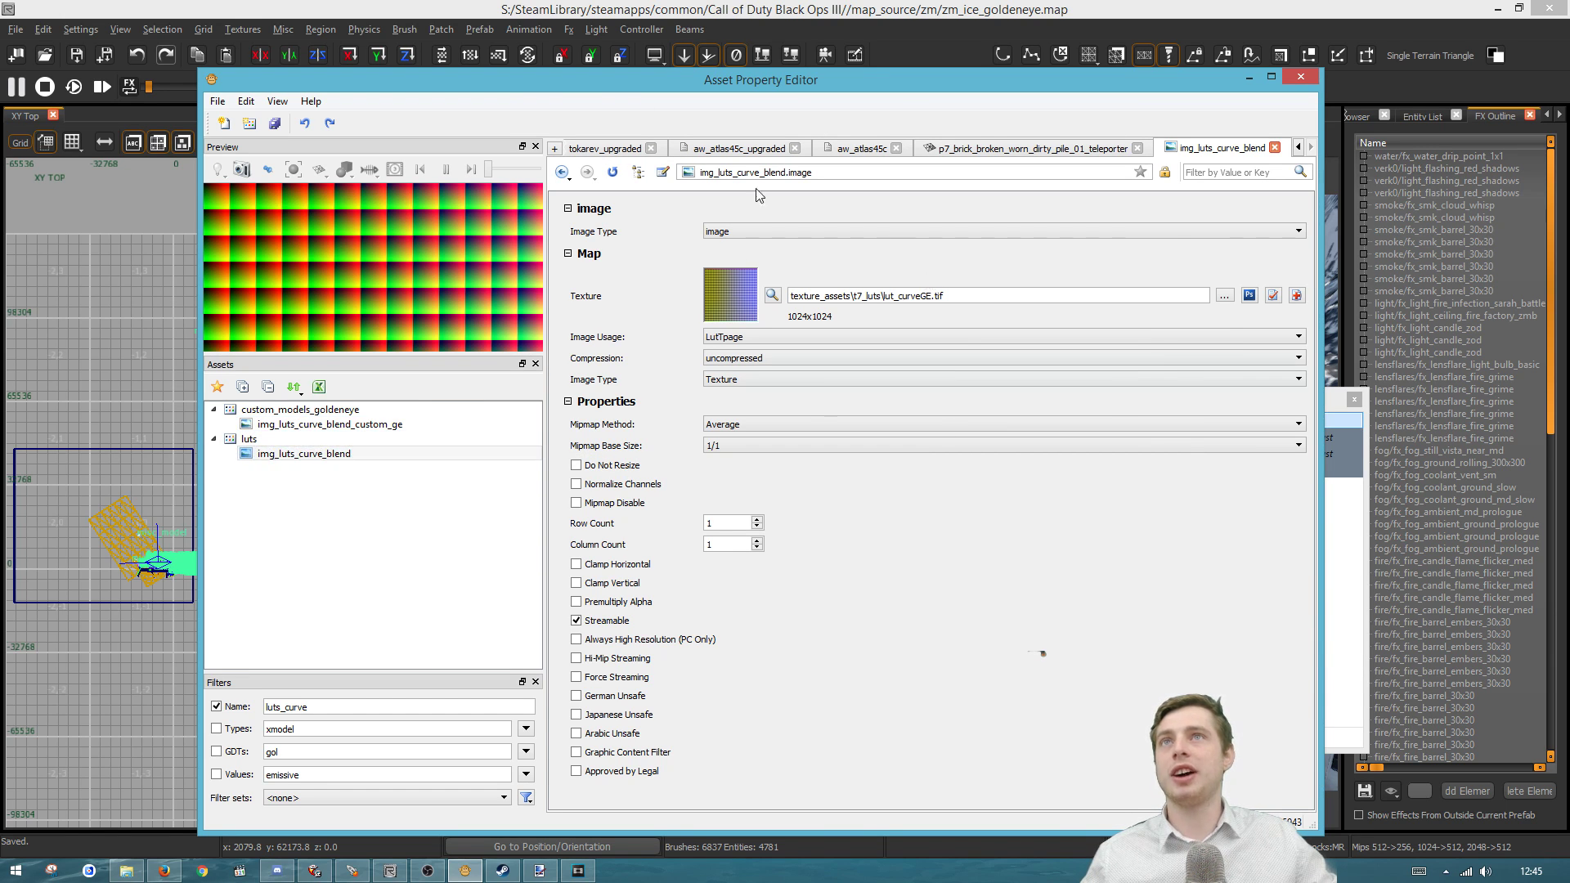
Browse for the image's texture file and duplicate lut_curve.tif in the t7_luts folder
{"action": "left_click_drag", "start_coordinate": [962, 292], "coordinate": [582, 254]}
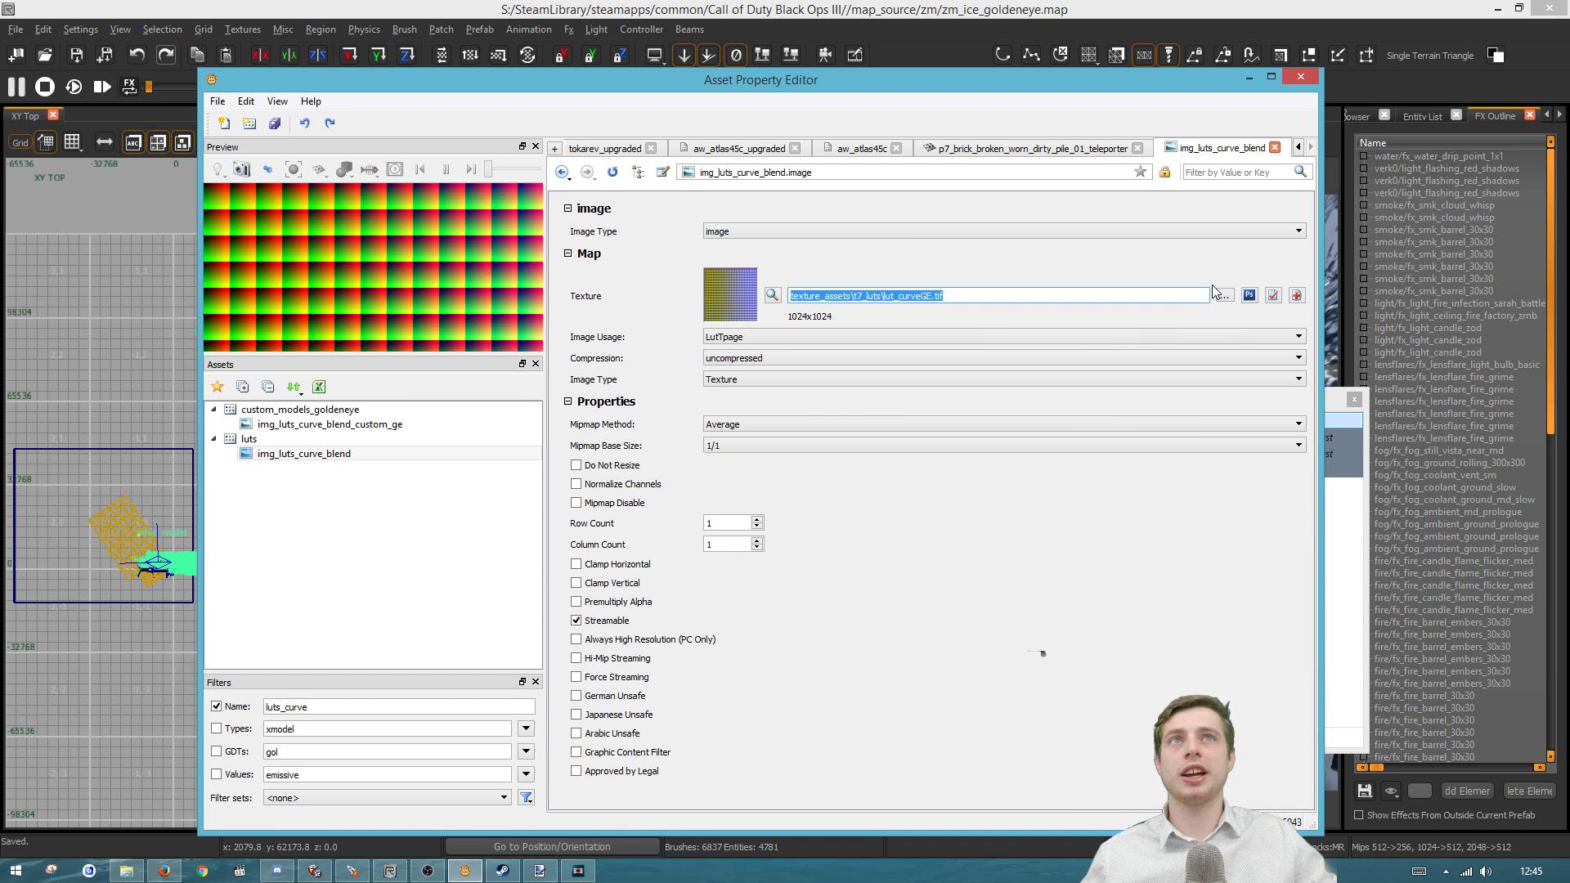
{"action": "left_click", "coordinate": [1223, 295]}
{"action": "key", "text": "space"}
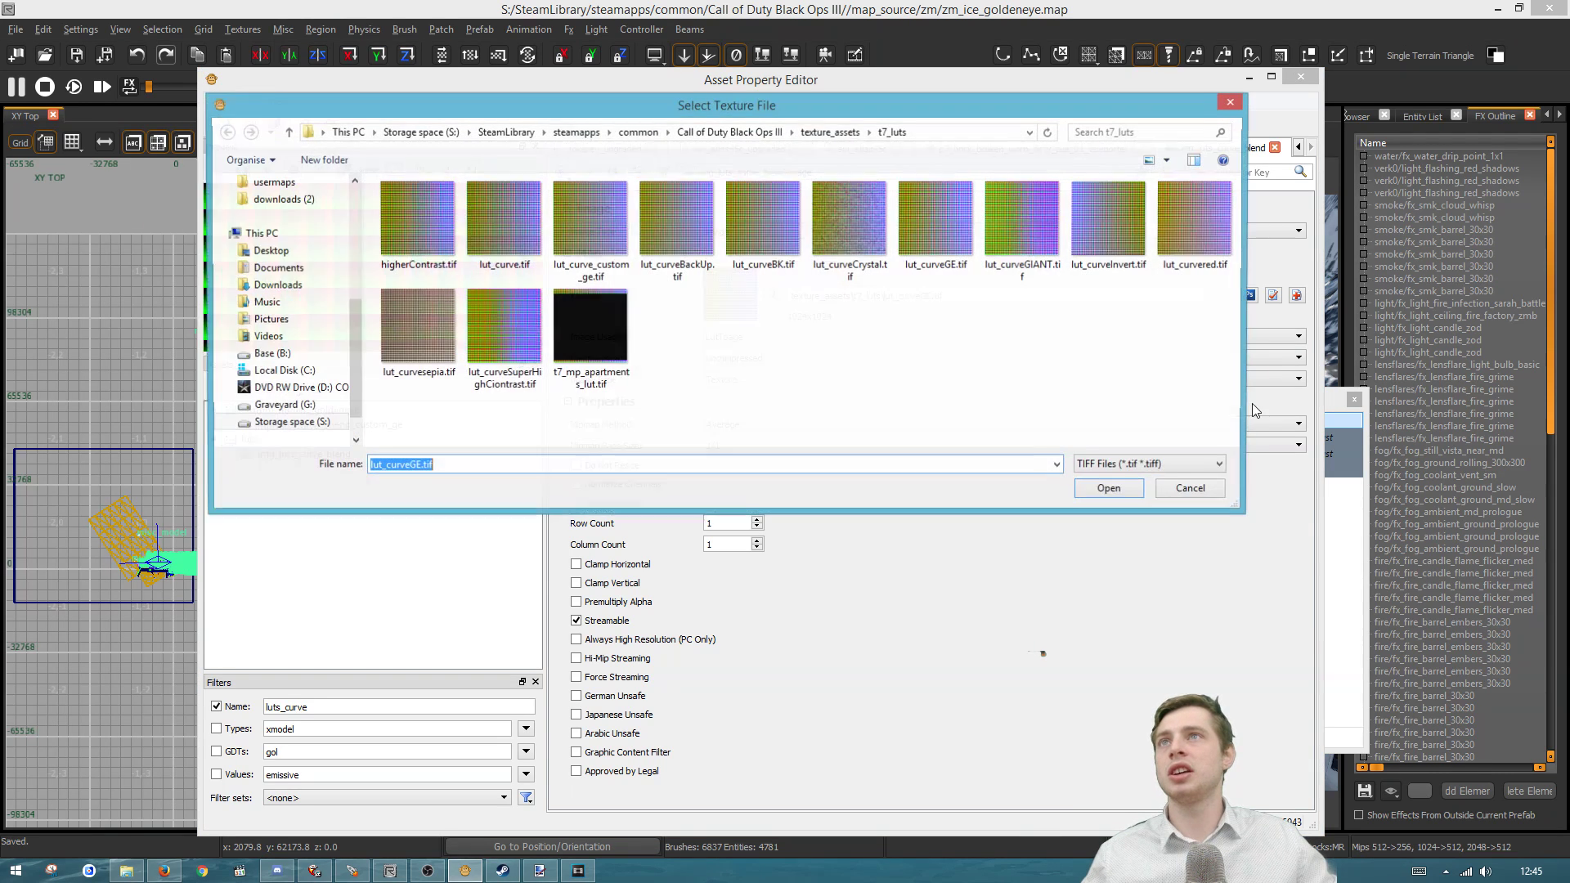
{"action": "left_click", "coordinate": [1229, 392]}
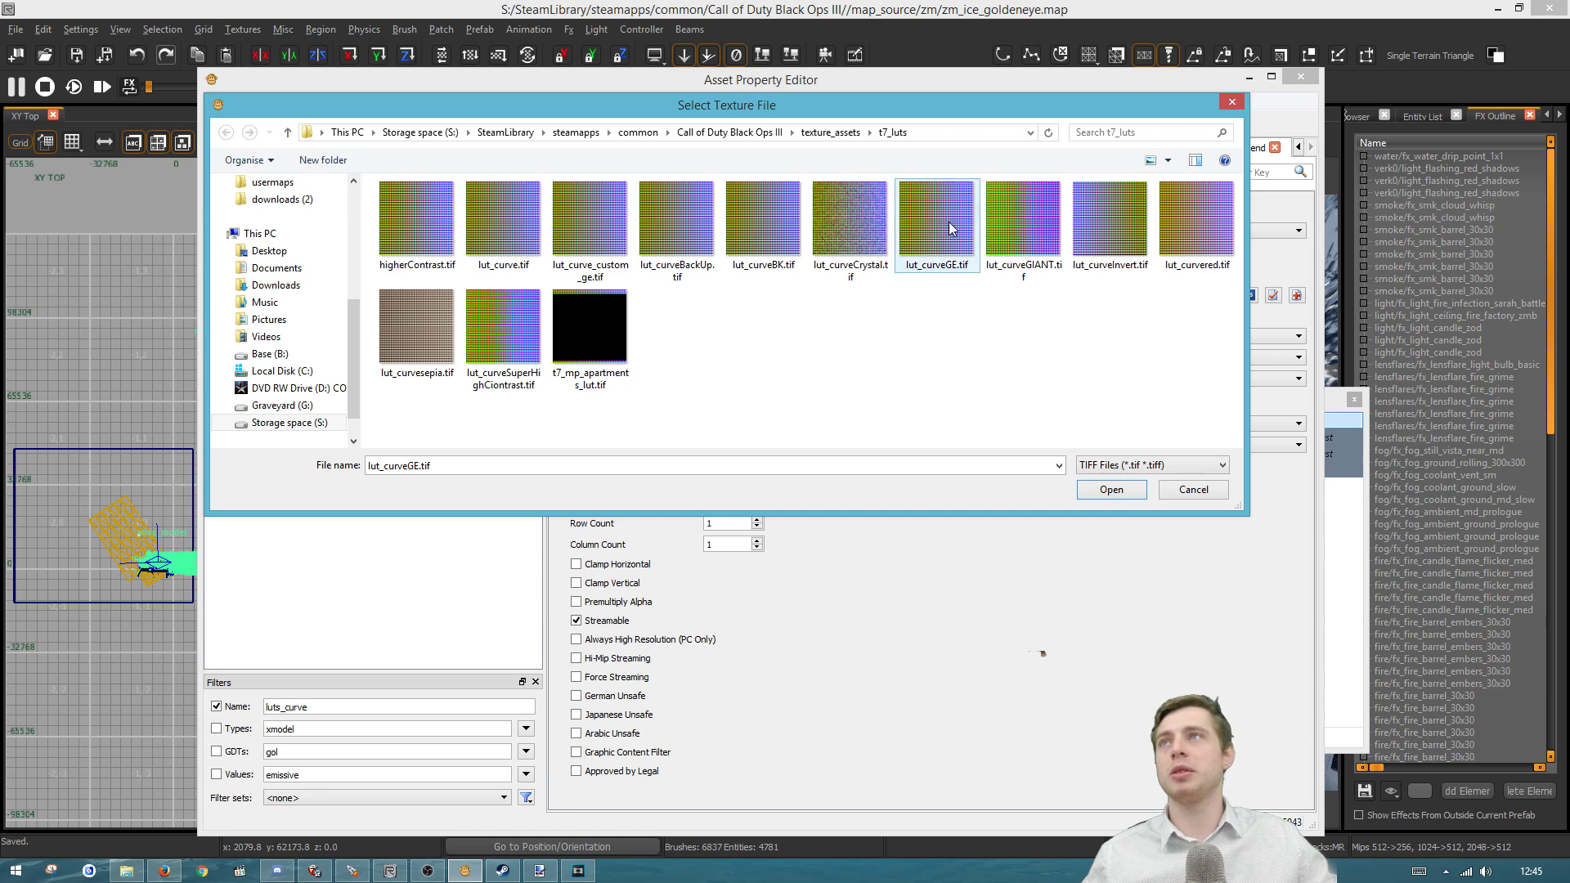
{"action": "left_click", "coordinate": [511, 223]}
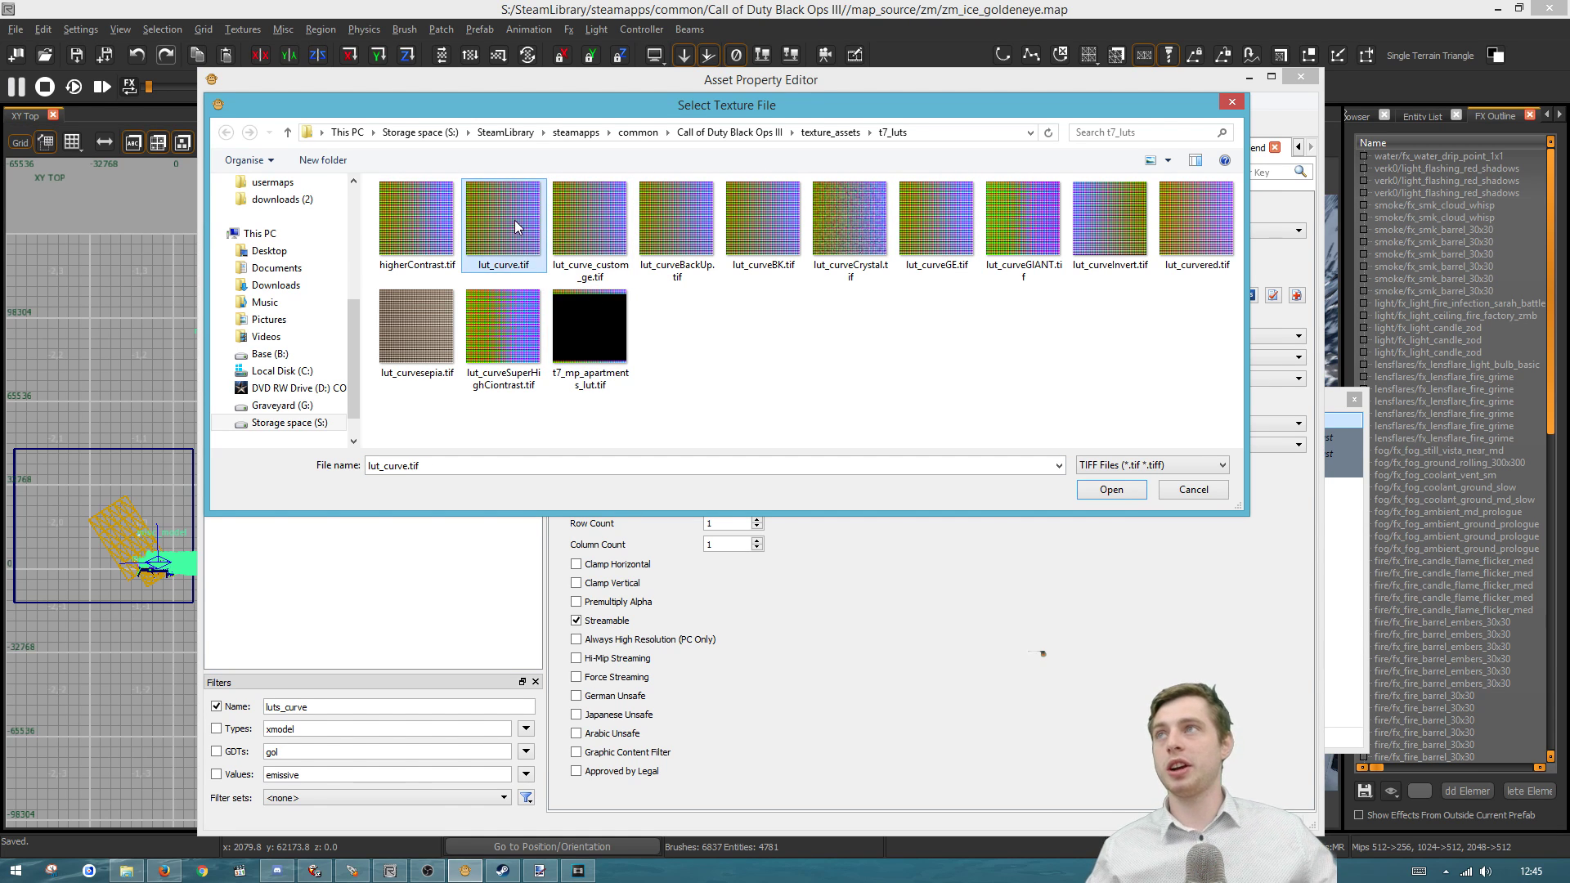
{"action": "left_click", "coordinate": [595, 353]}
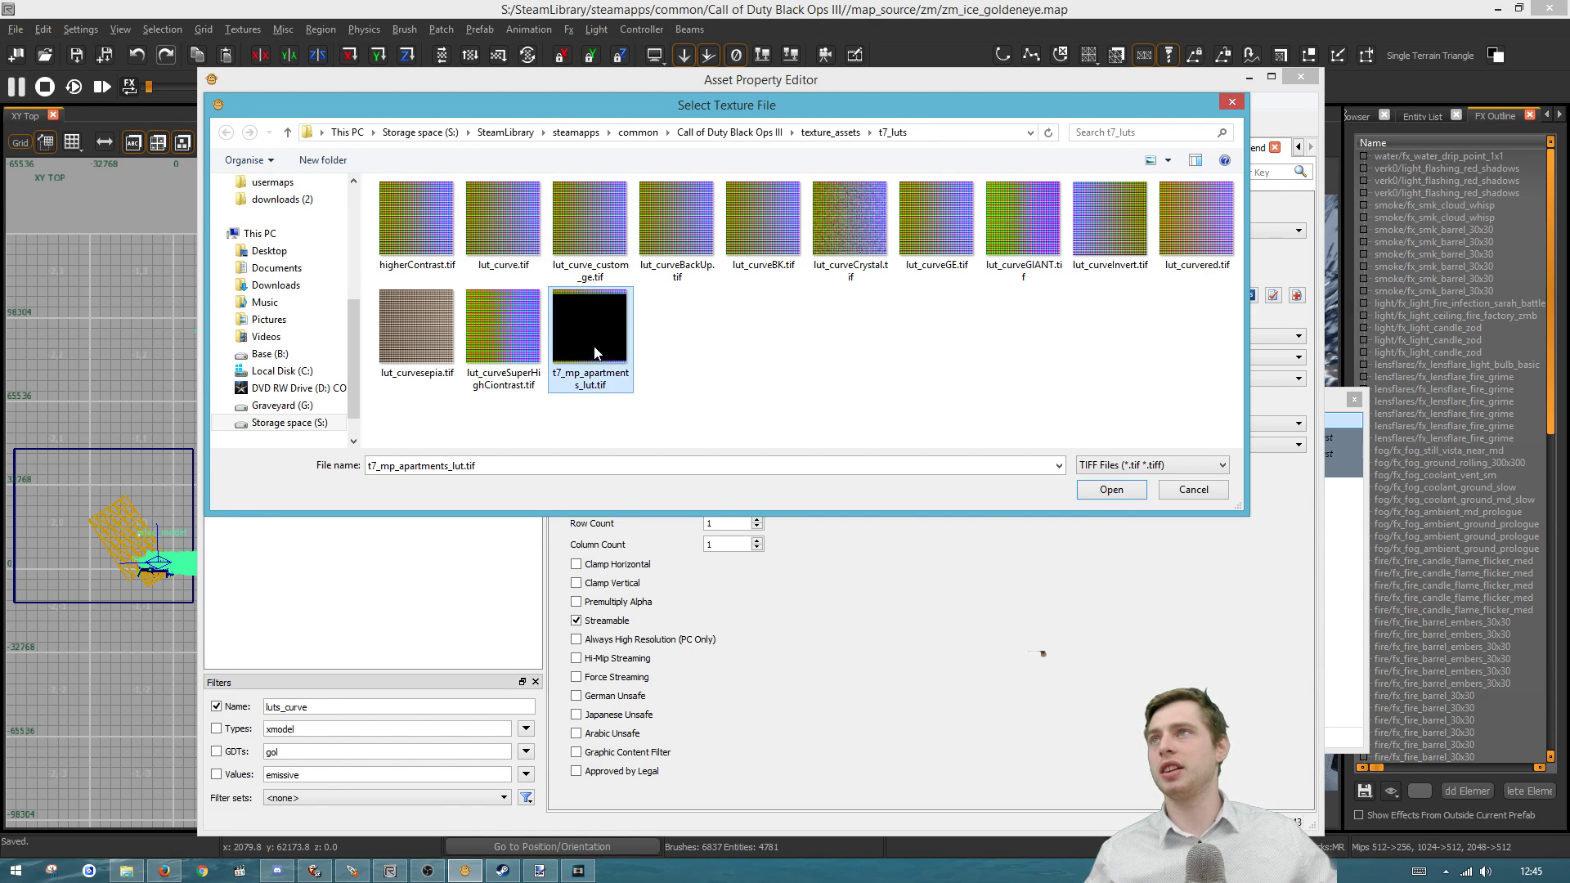
{"action": "left_click", "coordinate": [503, 219]}
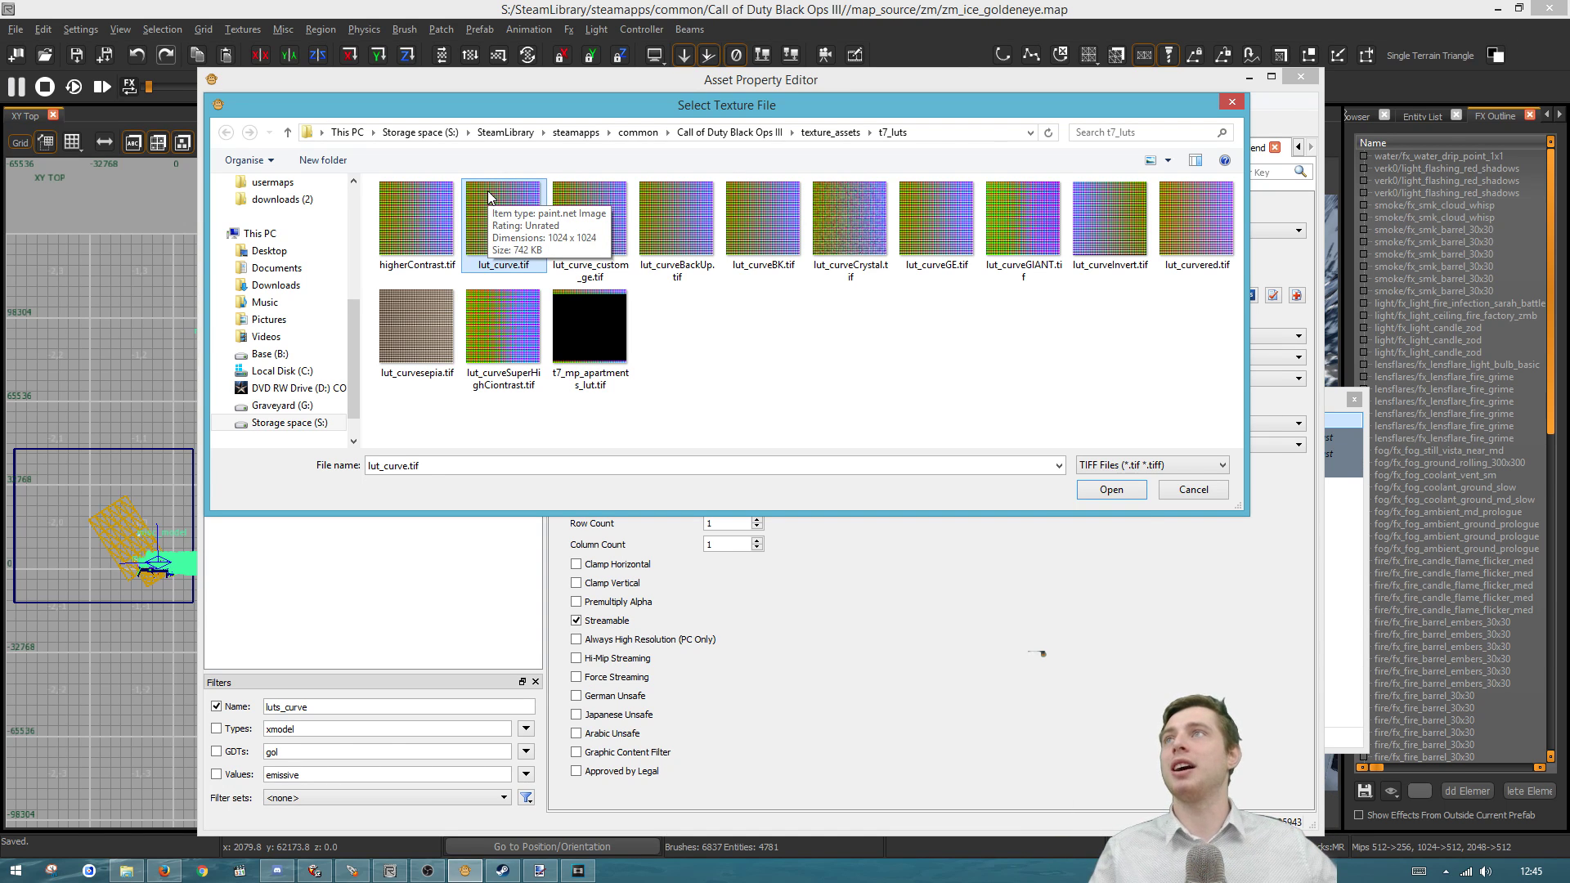
{"action": "key", "text": "ctrl+v"}
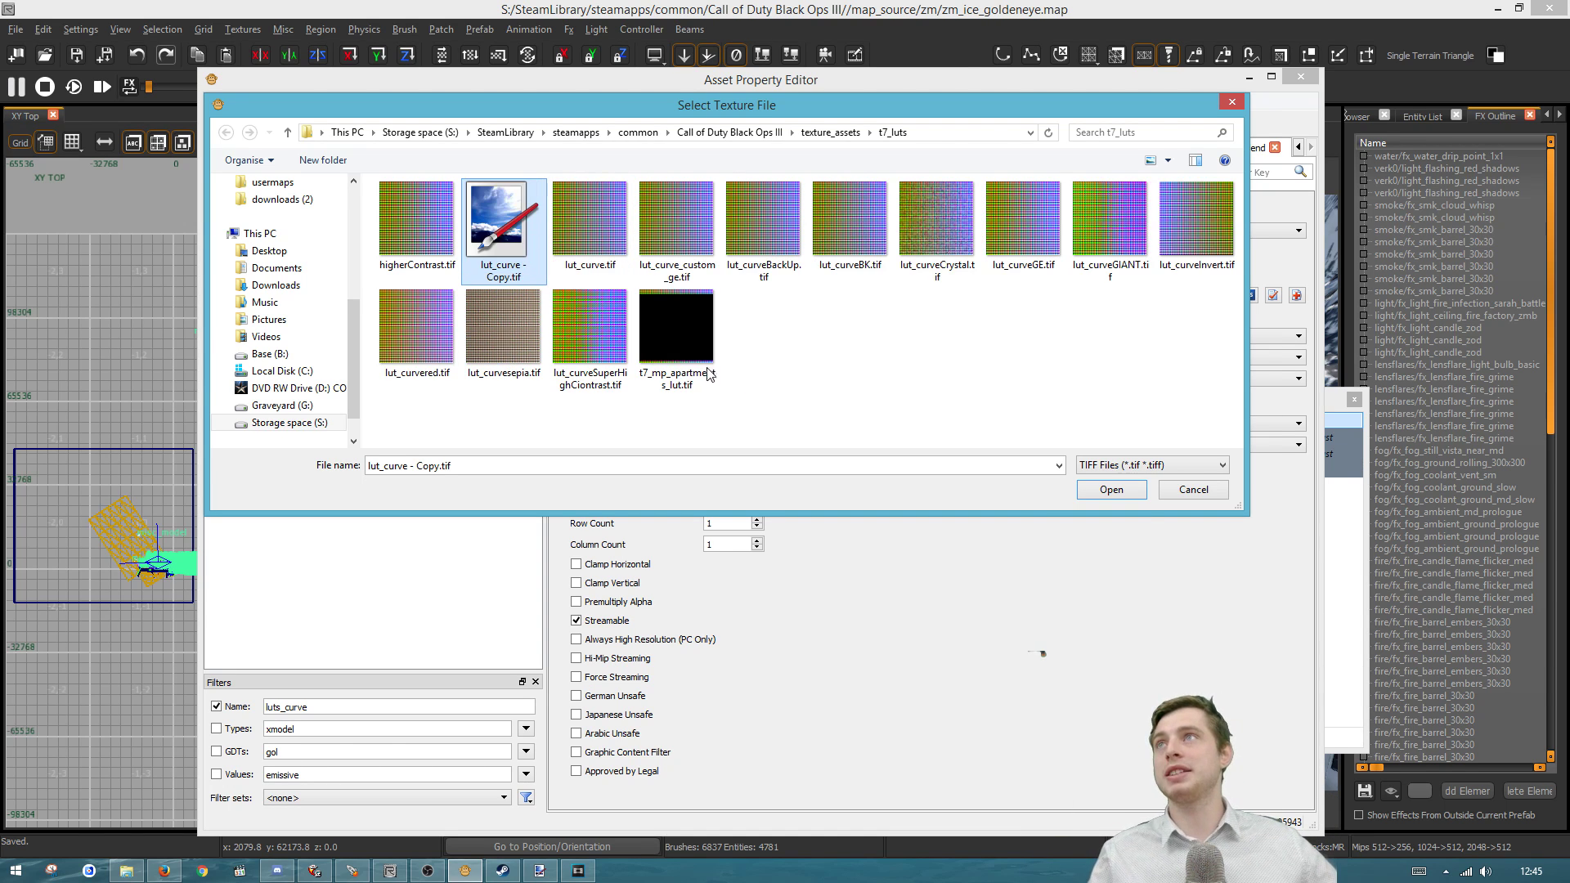
Rename the copied texture file as lut_curveBACKUP2.tif
{"action": "key", "text": "F2"}
{"action": "key", "text": "Right"}
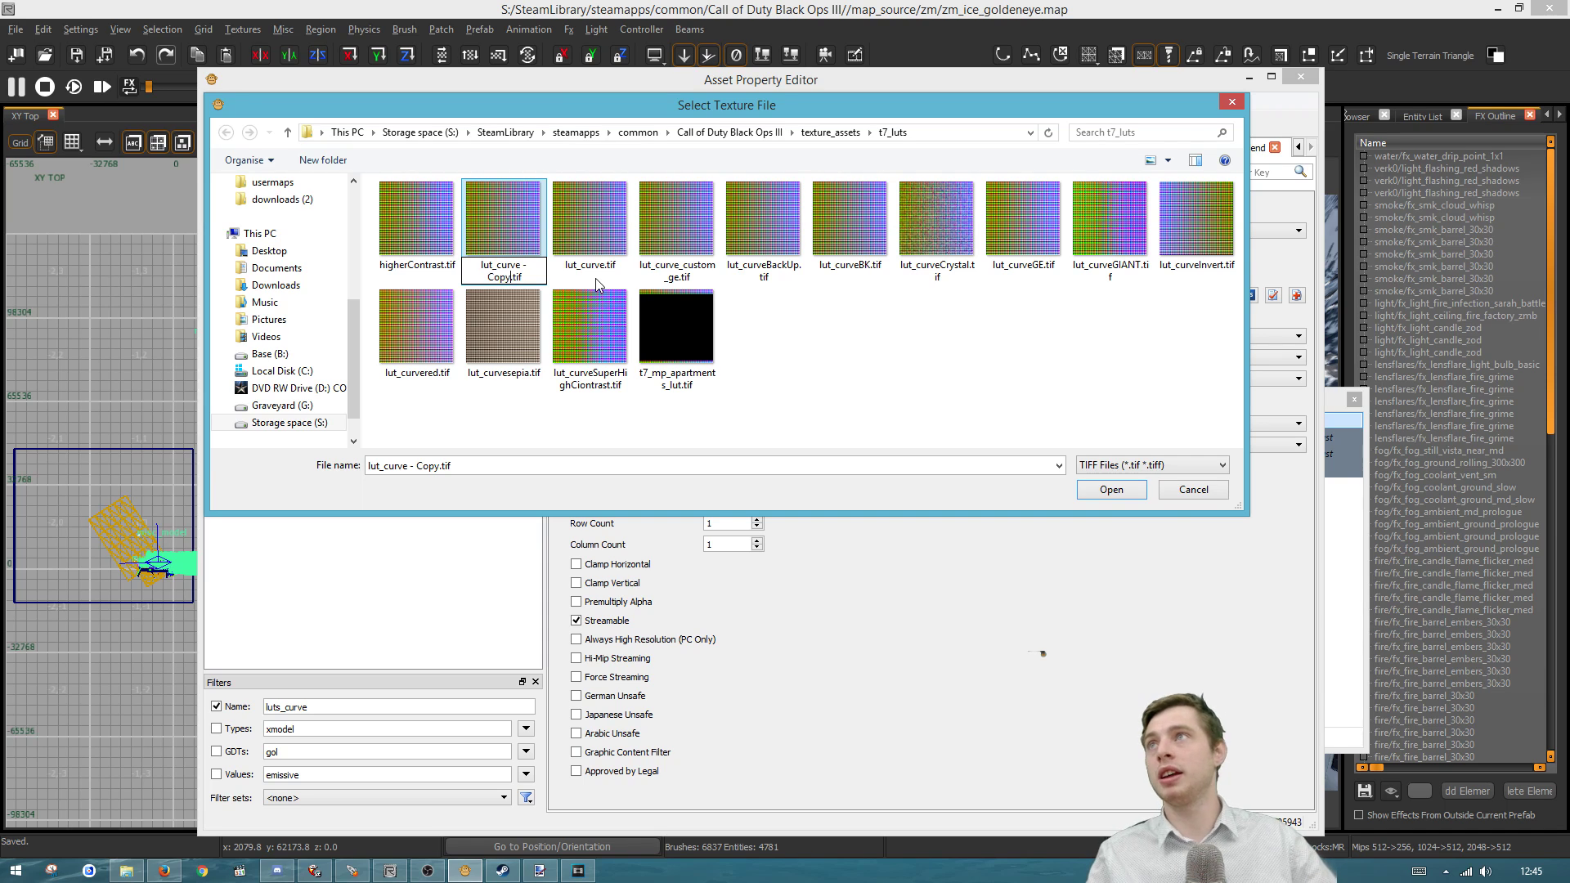
{"action": "key", "text": "BackSpace"}
{"action": "key", "text": "BackSpace"}
{"action": "key", "text": "BackSpace"}
{"action": "key", "text": "BackSpace"}
{"action": "key", "text": "BackSpace"}
{"action": "key", "text": "BackSpace"}
{"action": "key", "text": "BackSpace"}
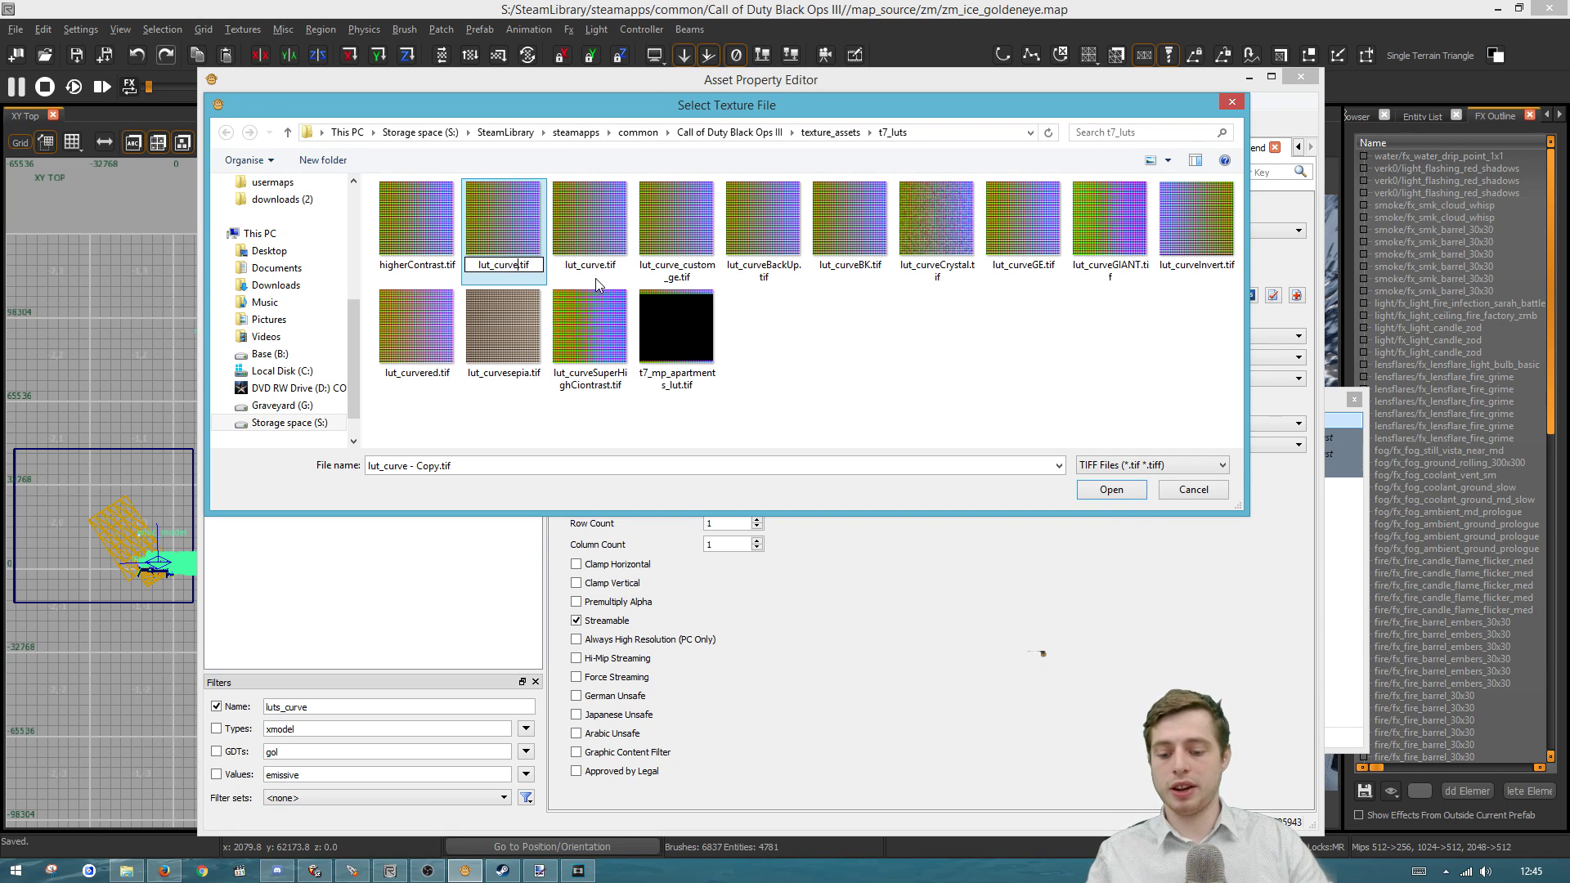
{"action": "type", "text": "BACKUP"}
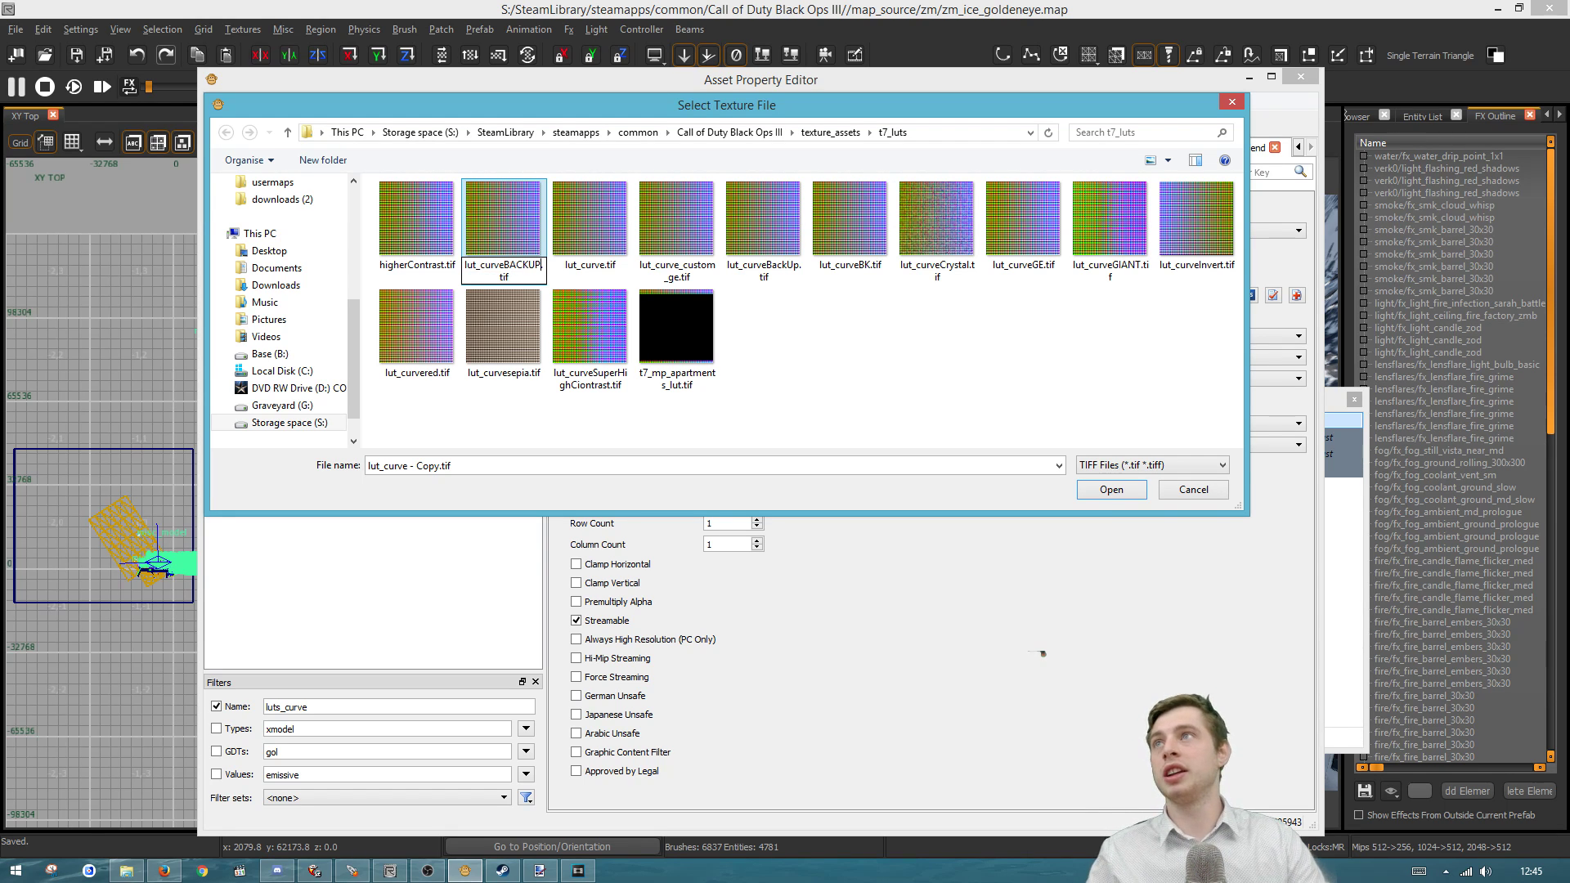
{"action": "type", "text": "2"}
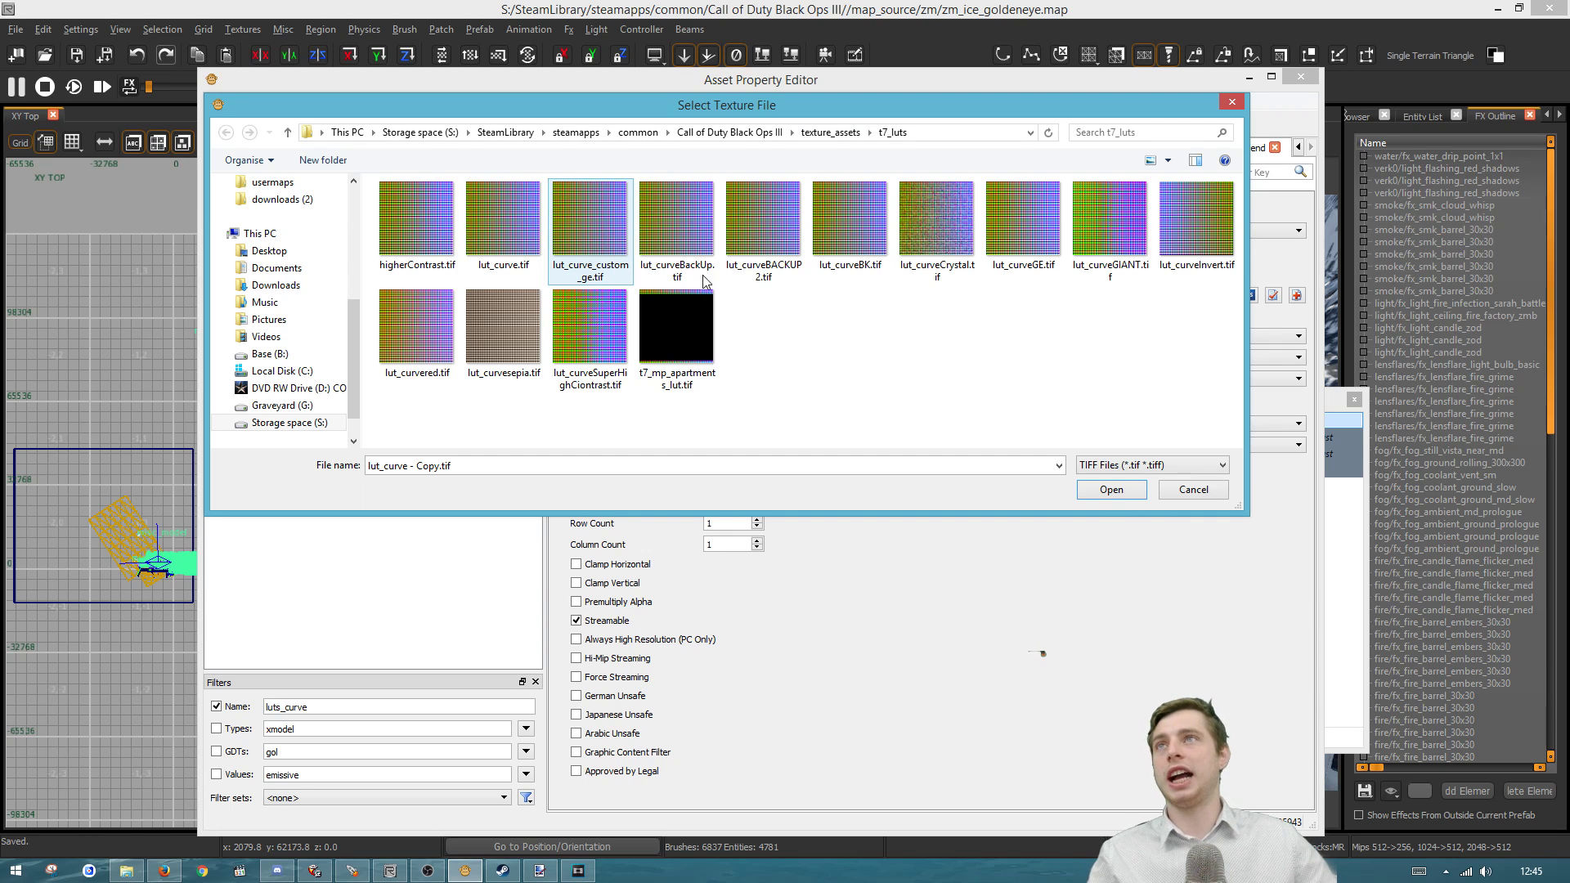
{"action": "key", "text": "Return"}
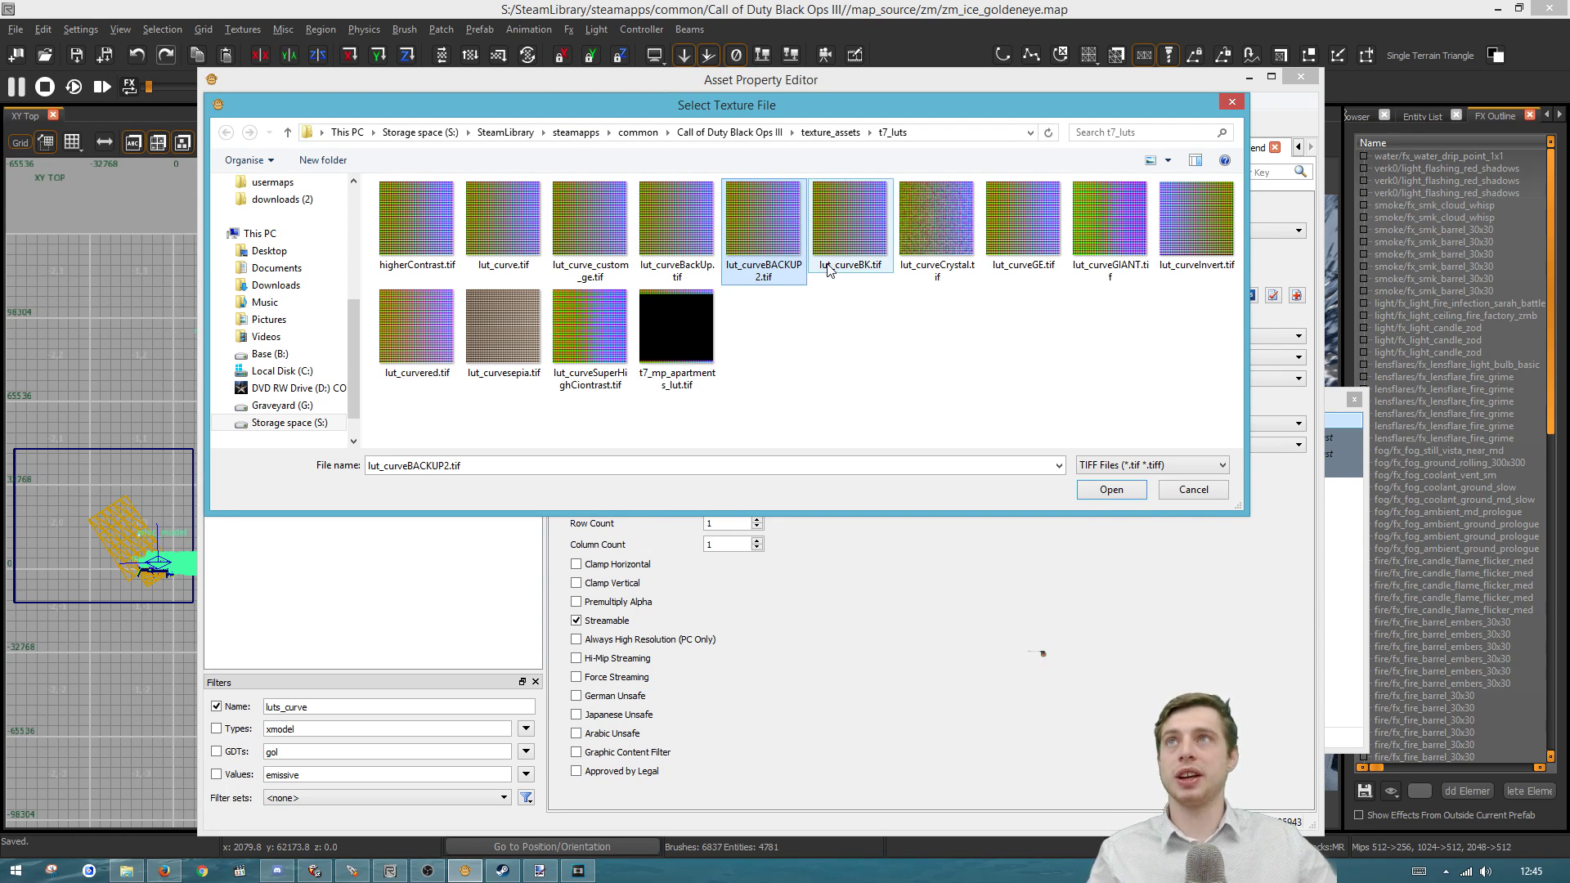
Open lut_curve.tif in paint.net to examine it, close it without saving, and leave the texture file selection
{"action": "left_click", "coordinate": [510, 245]}
{"action": "right_click", "coordinate": [524, 249]}
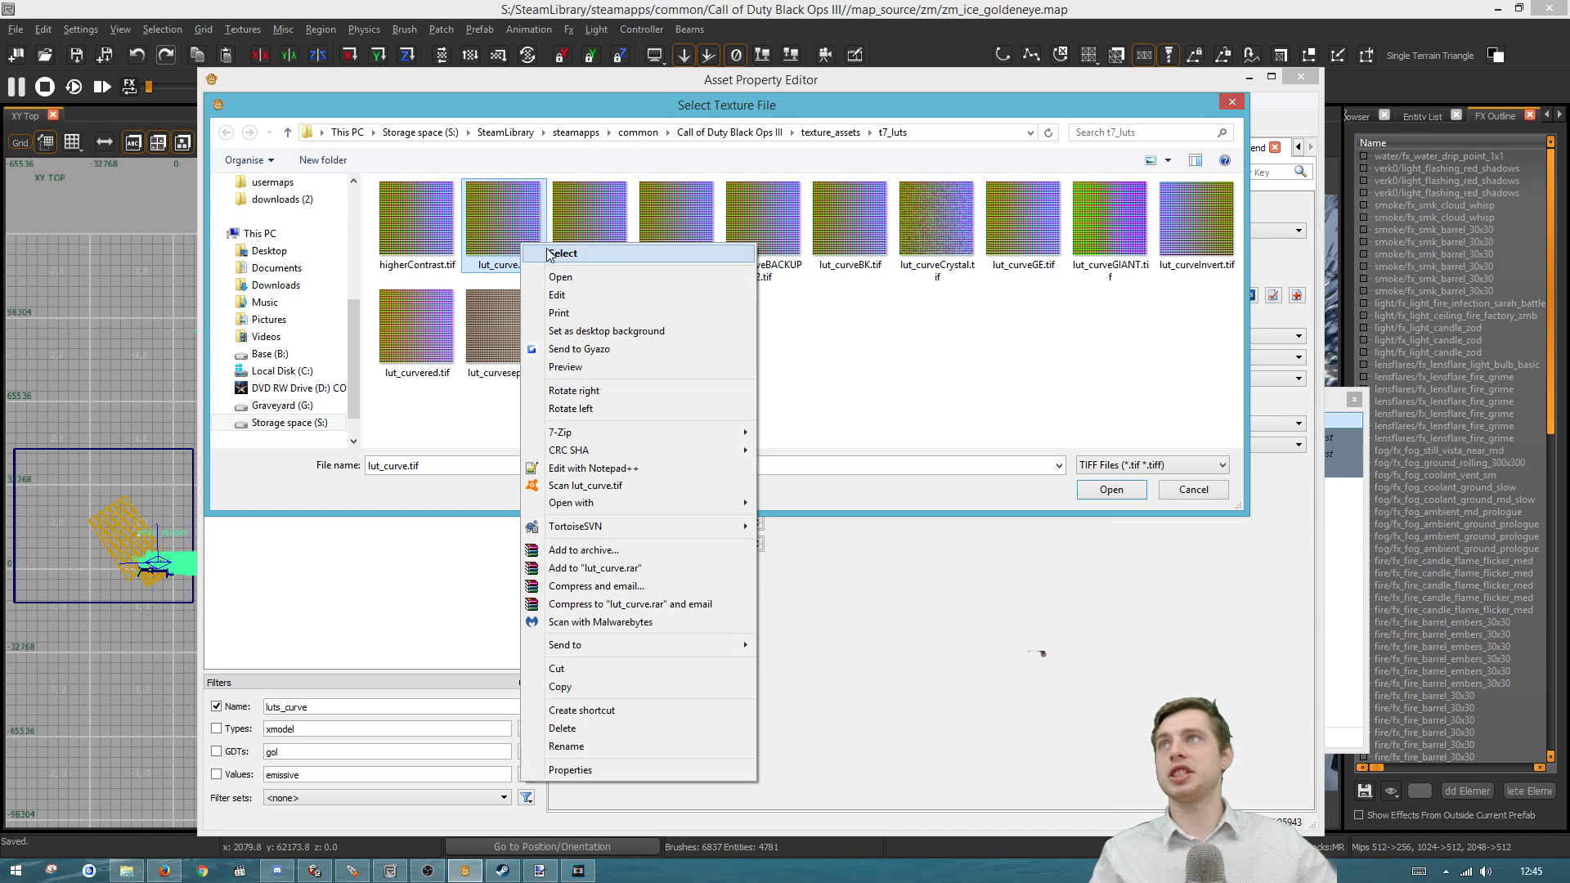
{"action": "left_click", "coordinate": [601, 296]}
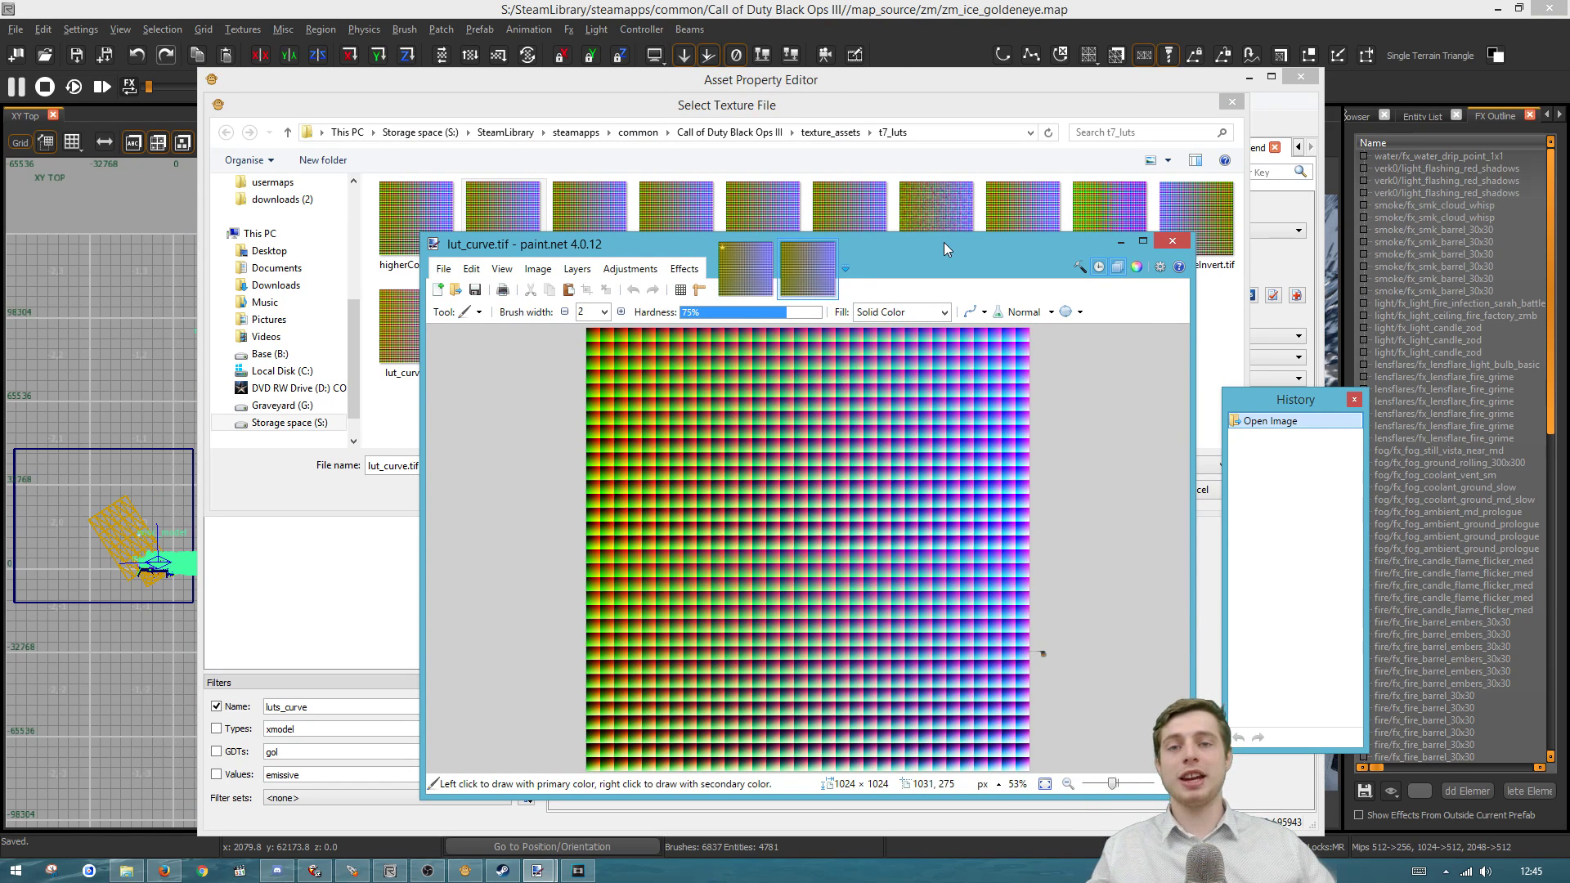
{"action": "left_click_drag", "start_coordinate": [940, 247], "coordinate": [965, 183]}
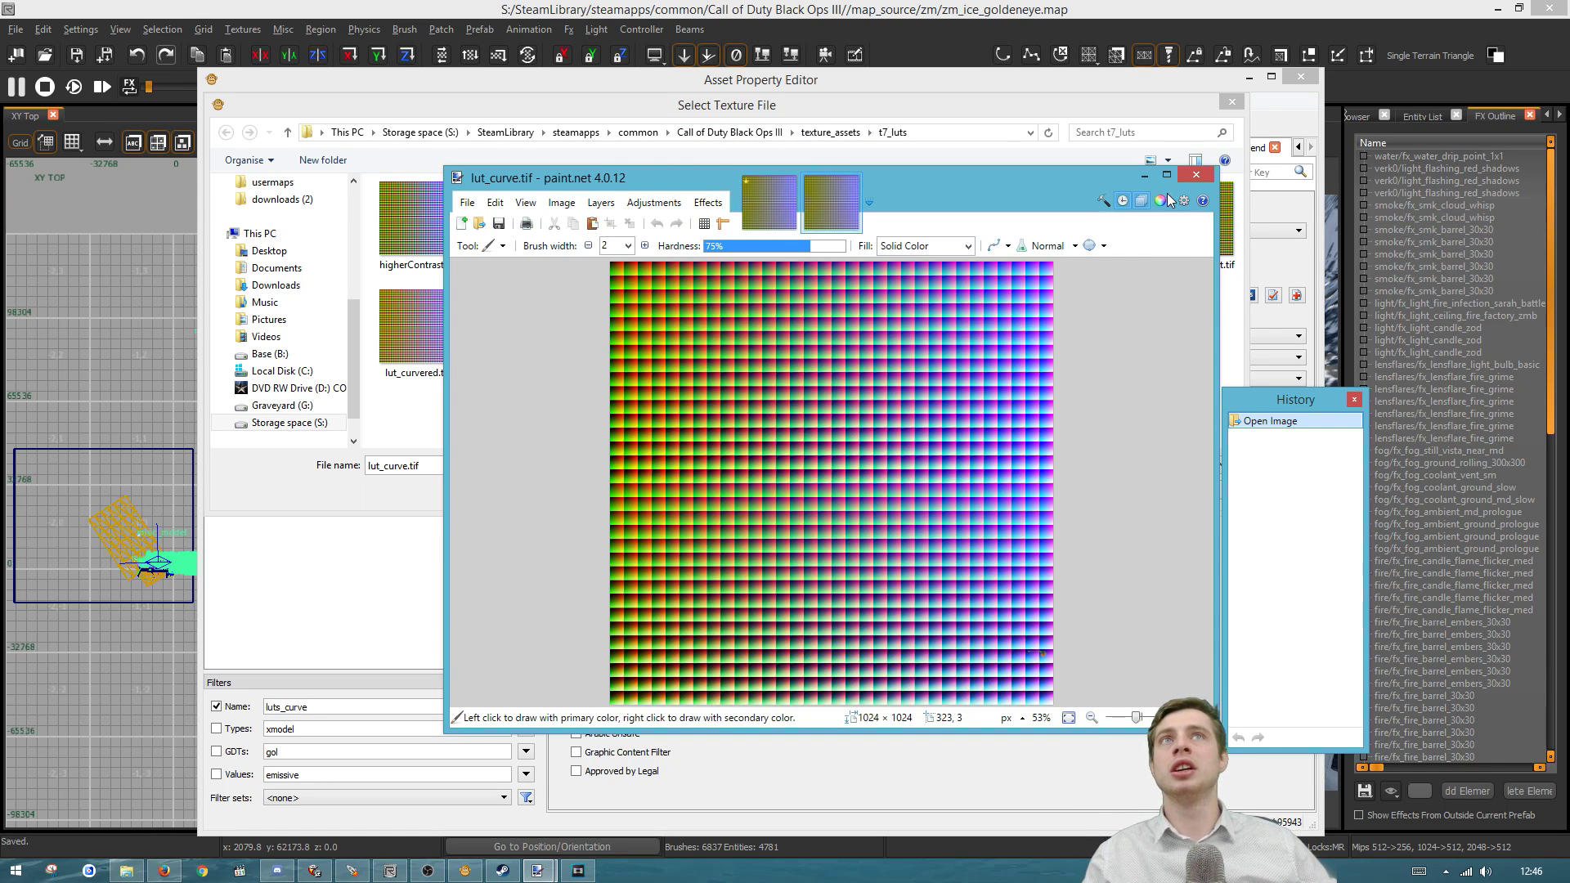
{"action": "left_click", "coordinate": [1192, 176]}
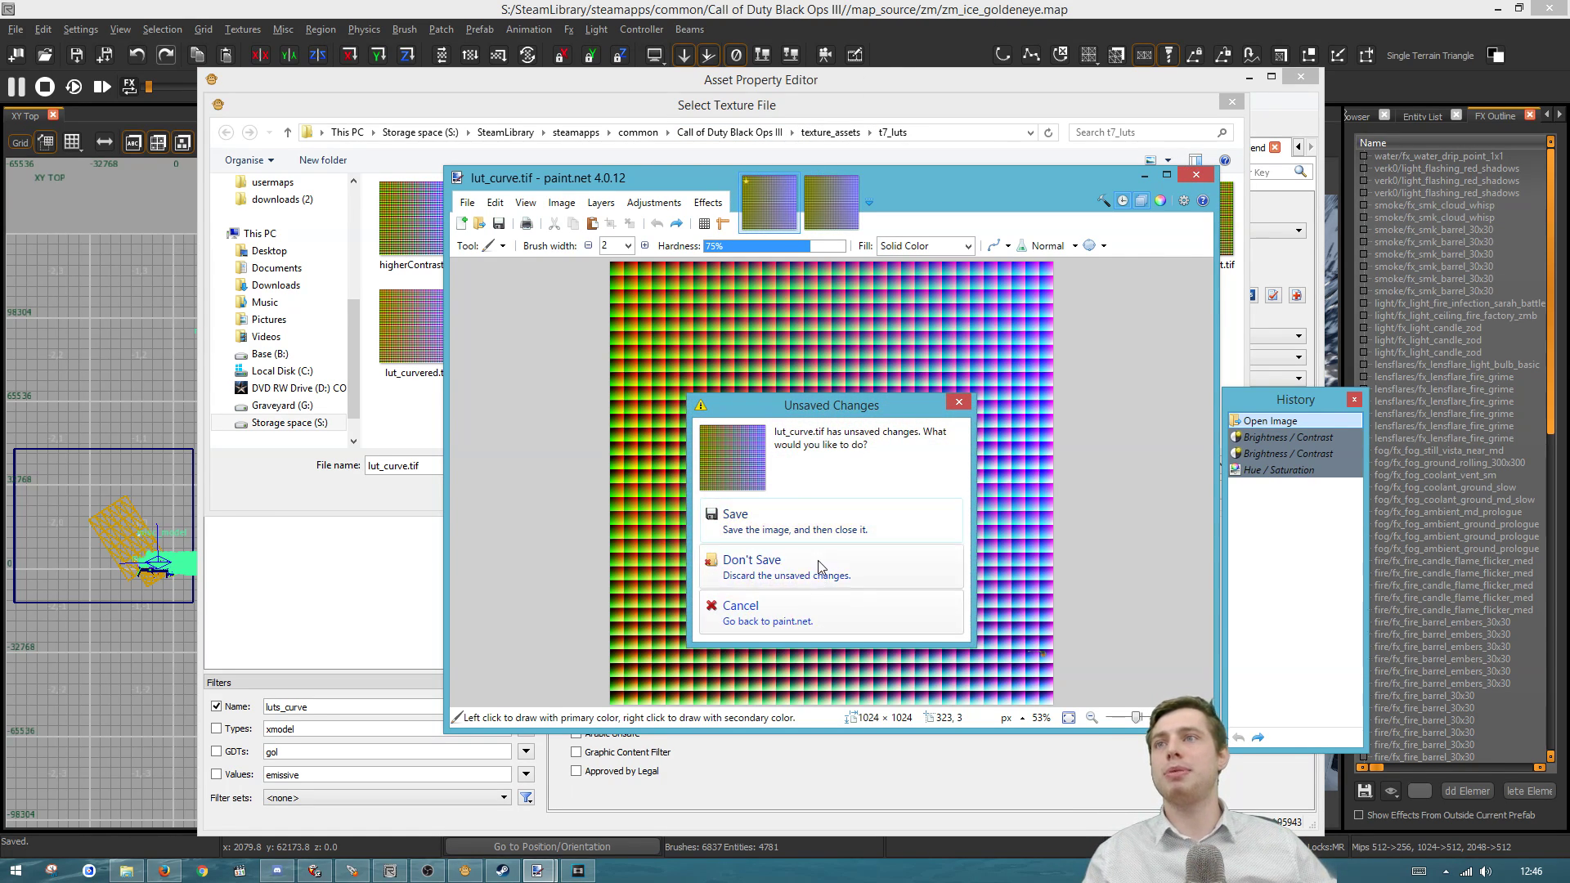
{"action": "left_click", "coordinate": [736, 564]}
{"action": "left_click", "coordinate": [1232, 102]}
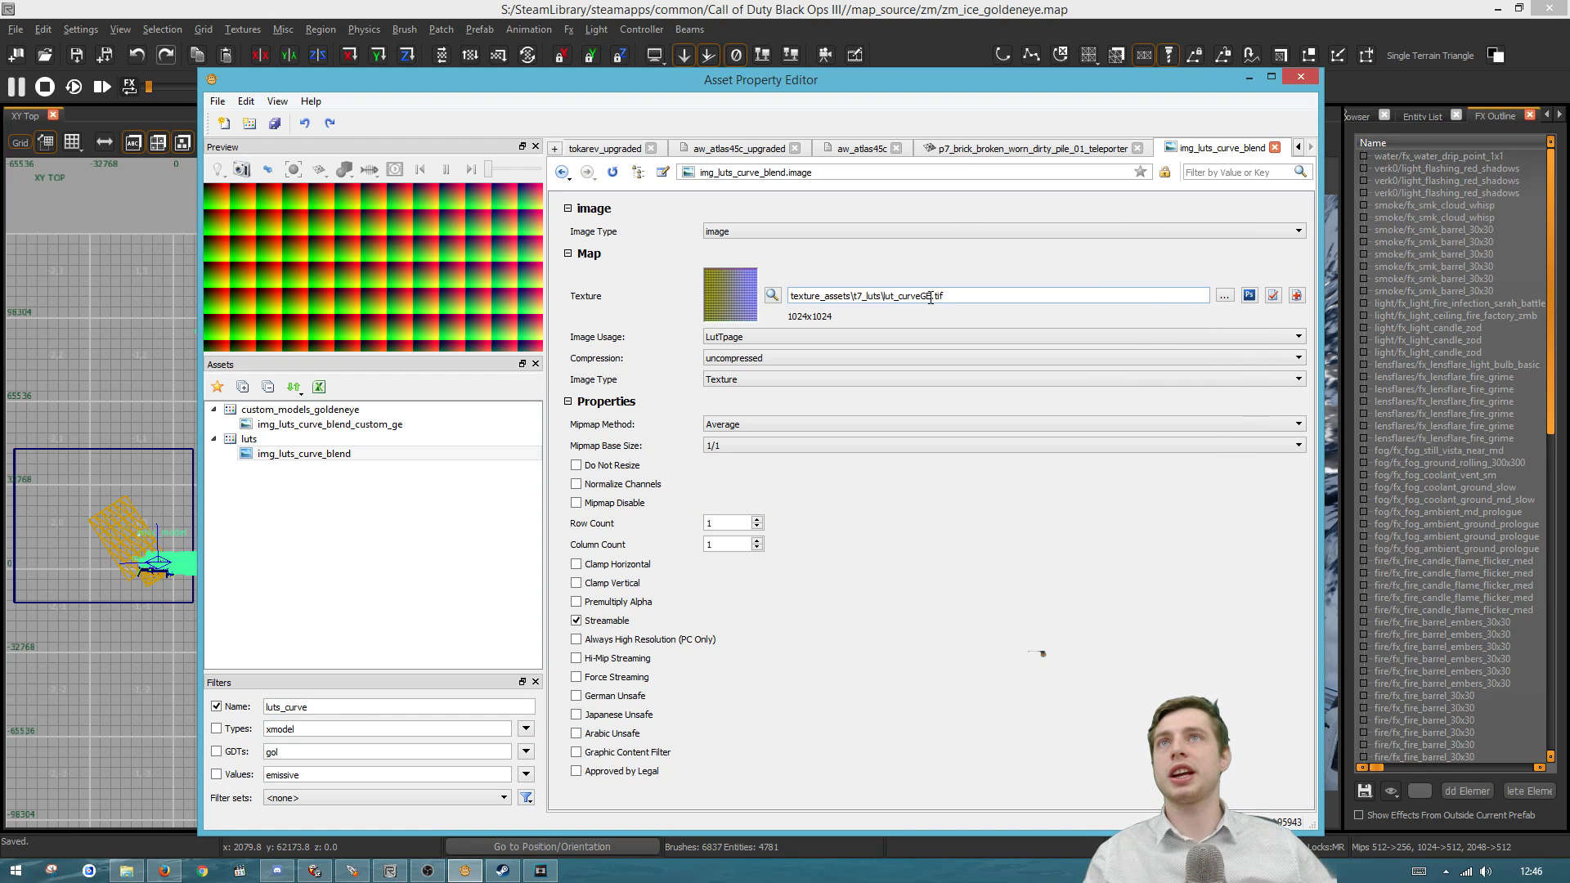
Set the texture path of img_luts_curve_blend to texture_assets\t7_luts\lut_curve.tif
{"action": "key", "text": "Return"}
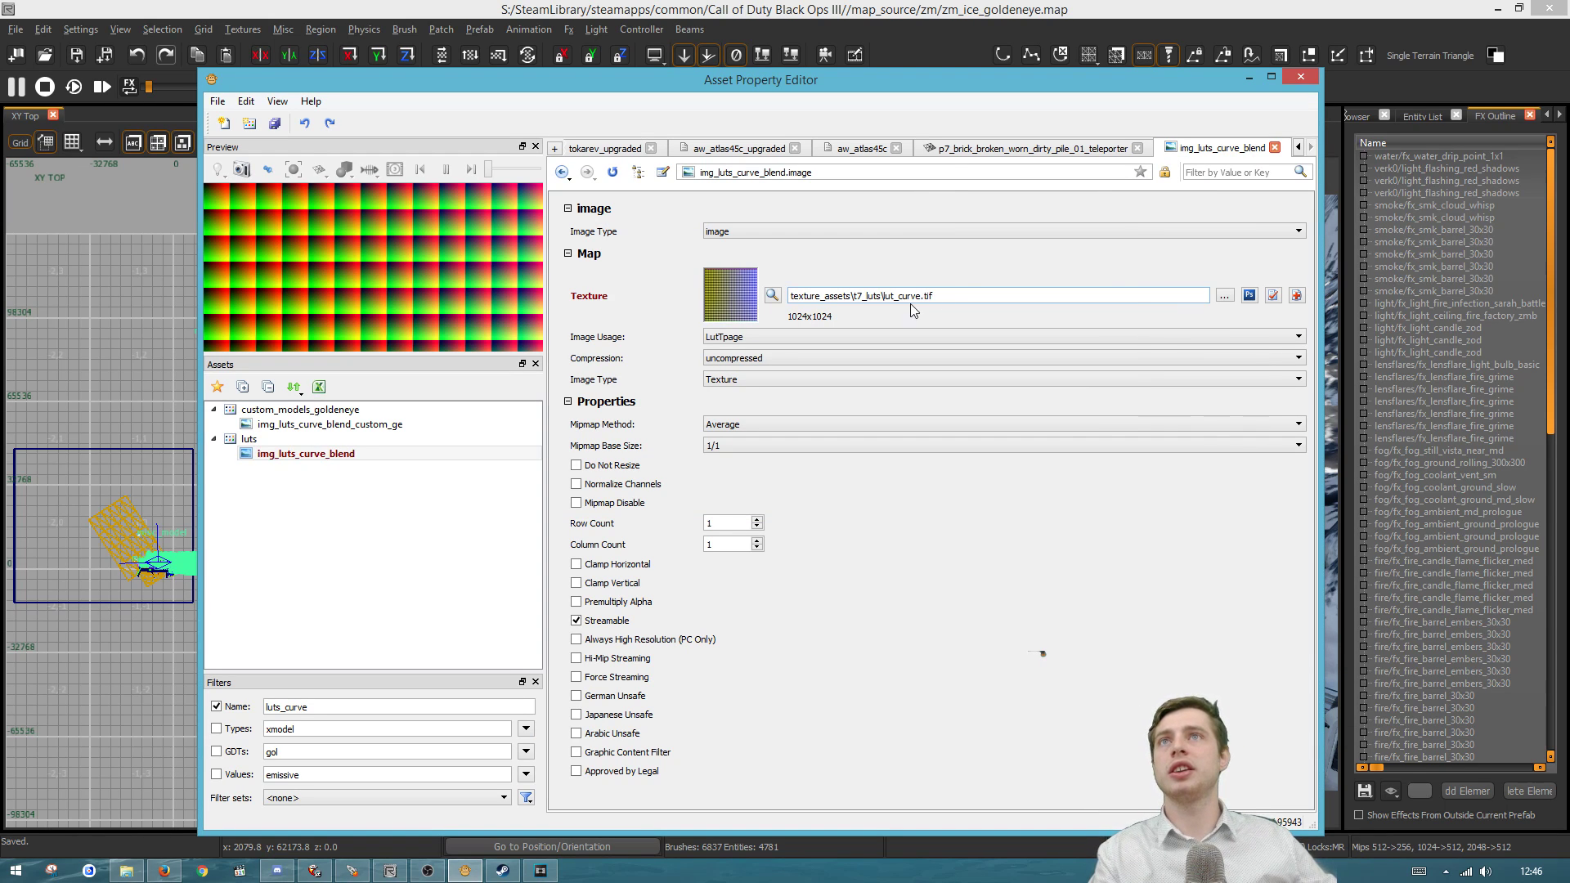
{"action": "left_click_drag", "start_coordinate": [817, 80], "coordinate": [1569, 87]}
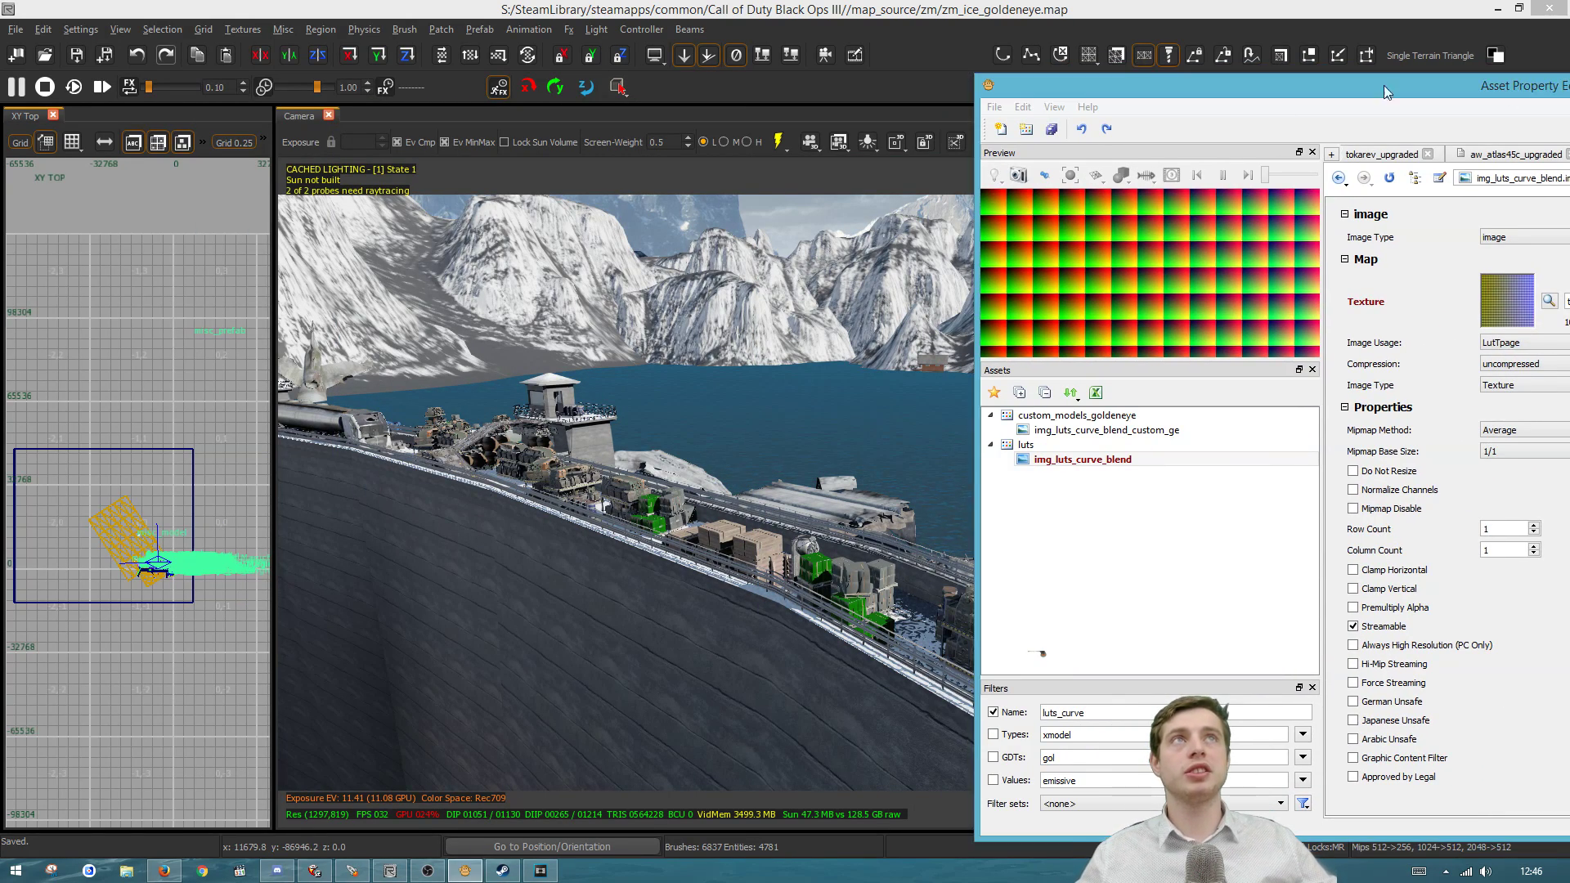
{"action": "left_click_drag", "start_coordinate": [1513, 92], "coordinate": [671, 160]}
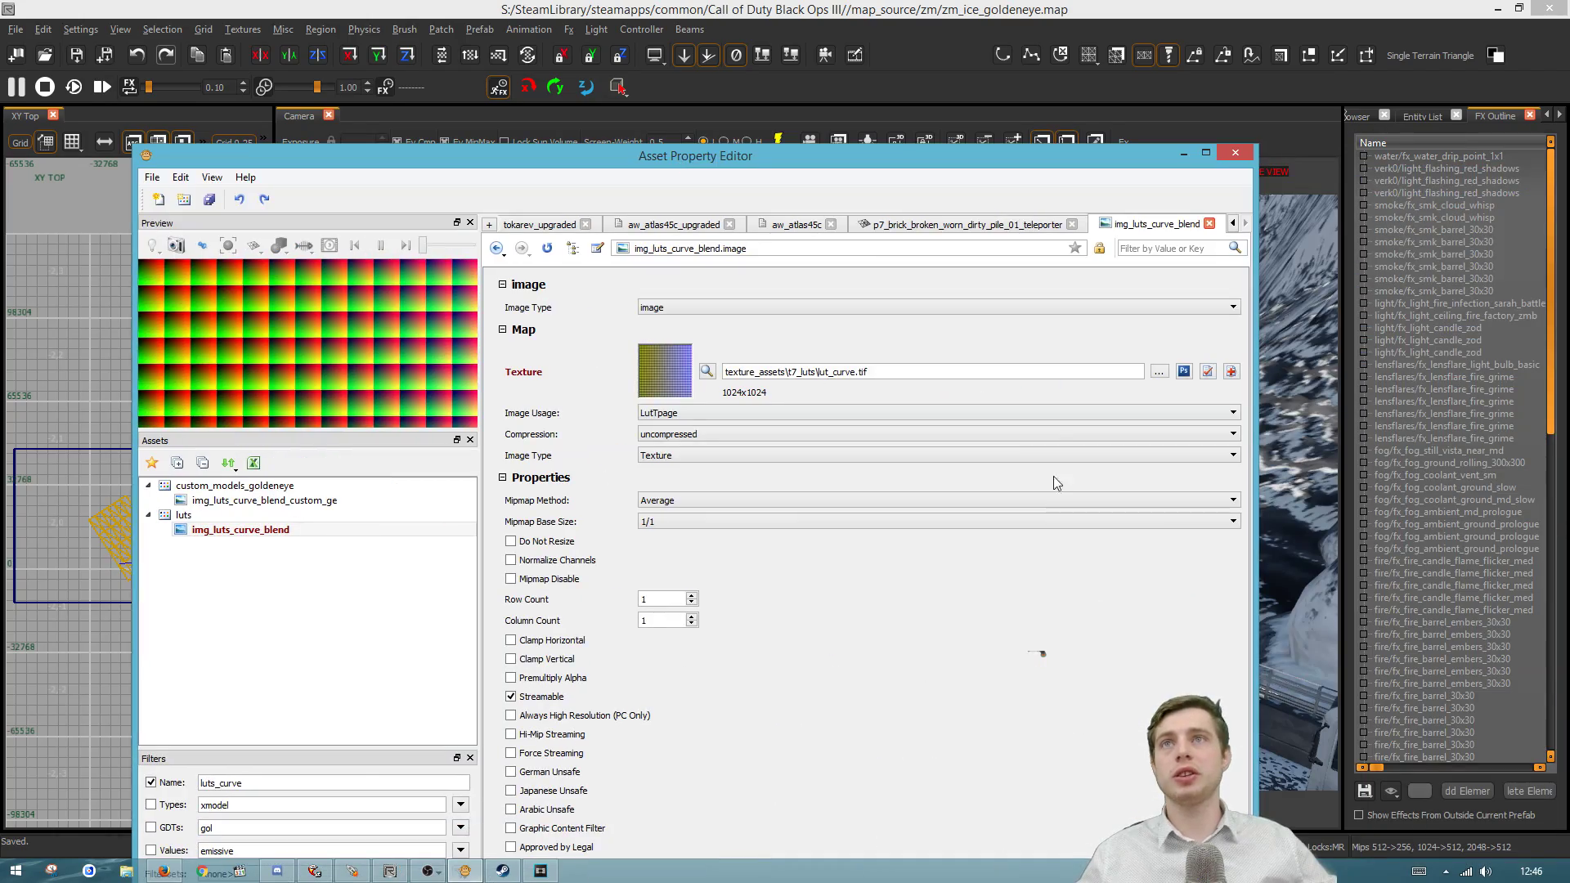
Browse for the texture file again, duplicate lut_curve.tif and rename the copy as lut_curvegoldeneye.tif
{"action": "left_click", "coordinate": [1158, 372]}
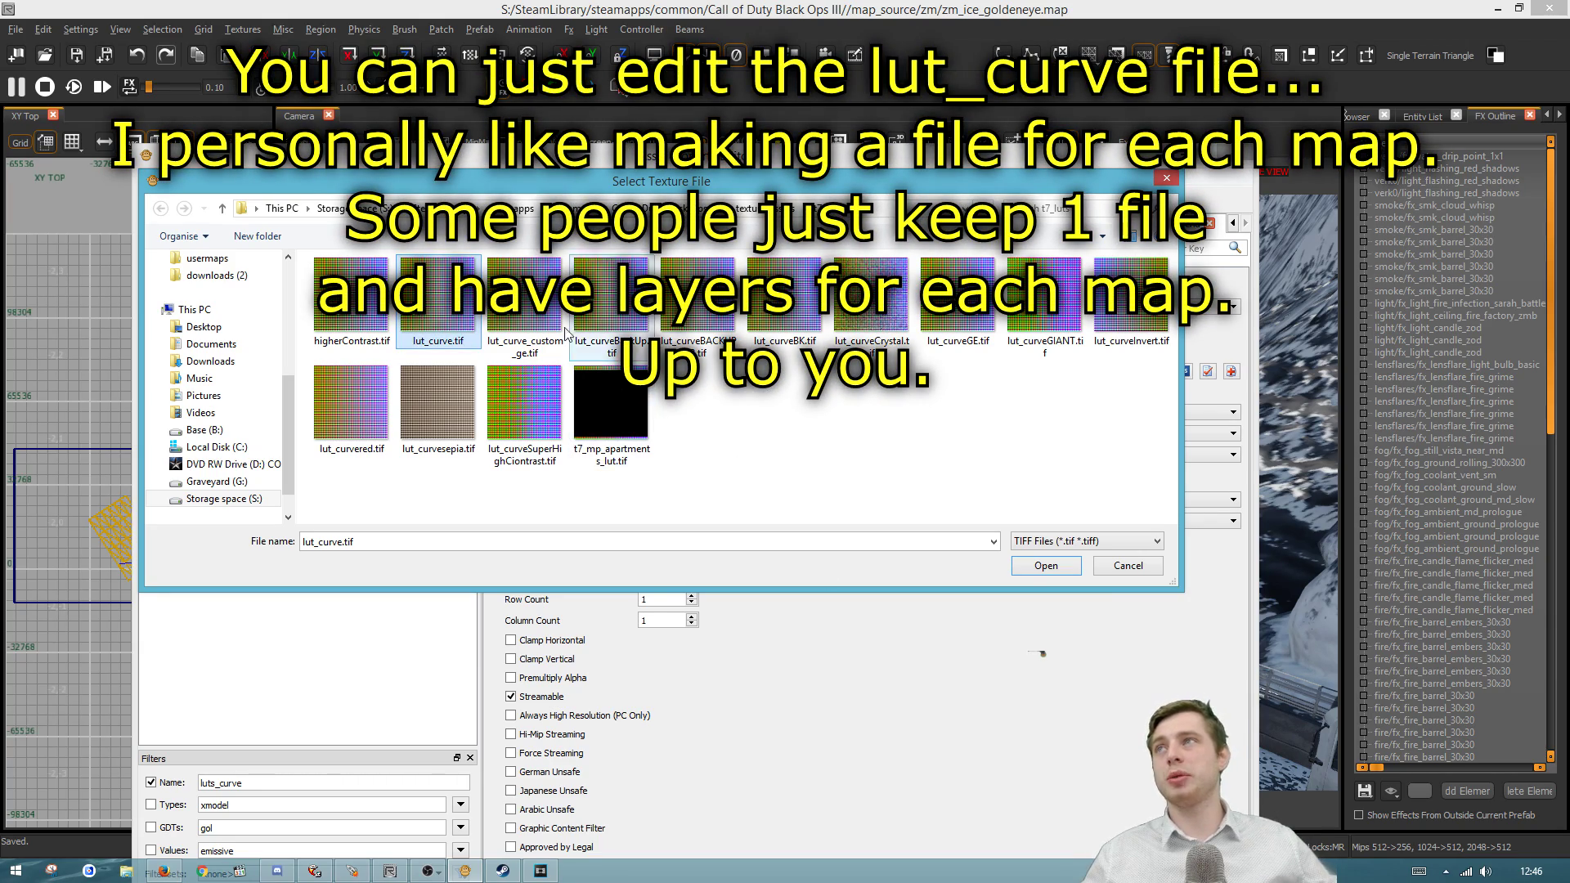
{"action": "key", "text": "ctrl+c"}
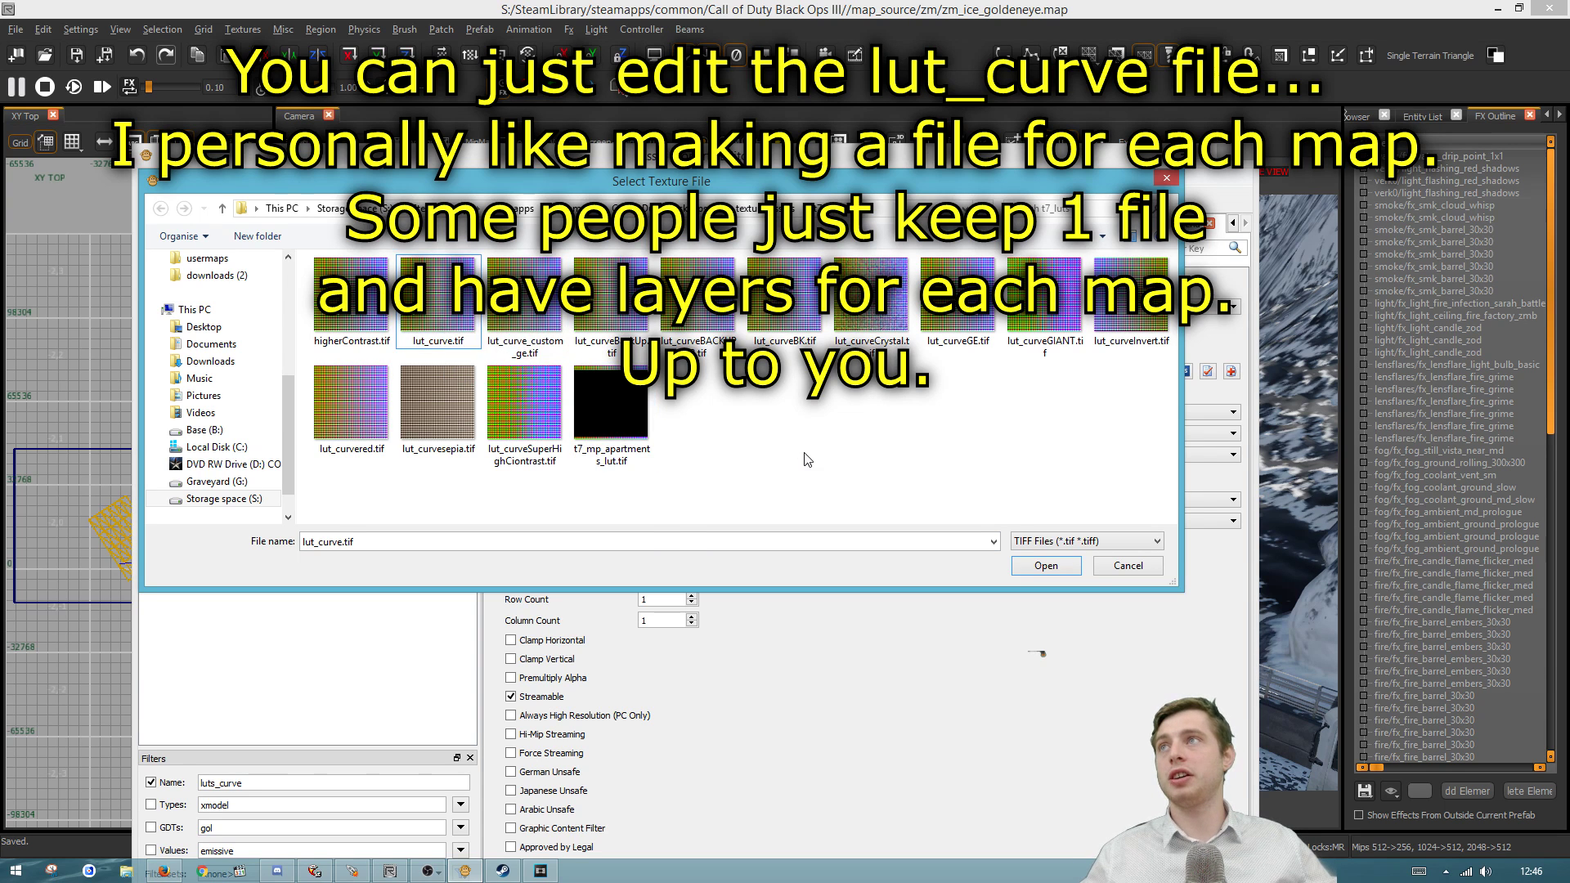
{"action": "key", "text": "ctrl+v"}
{"action": "key", "text": "F2"}
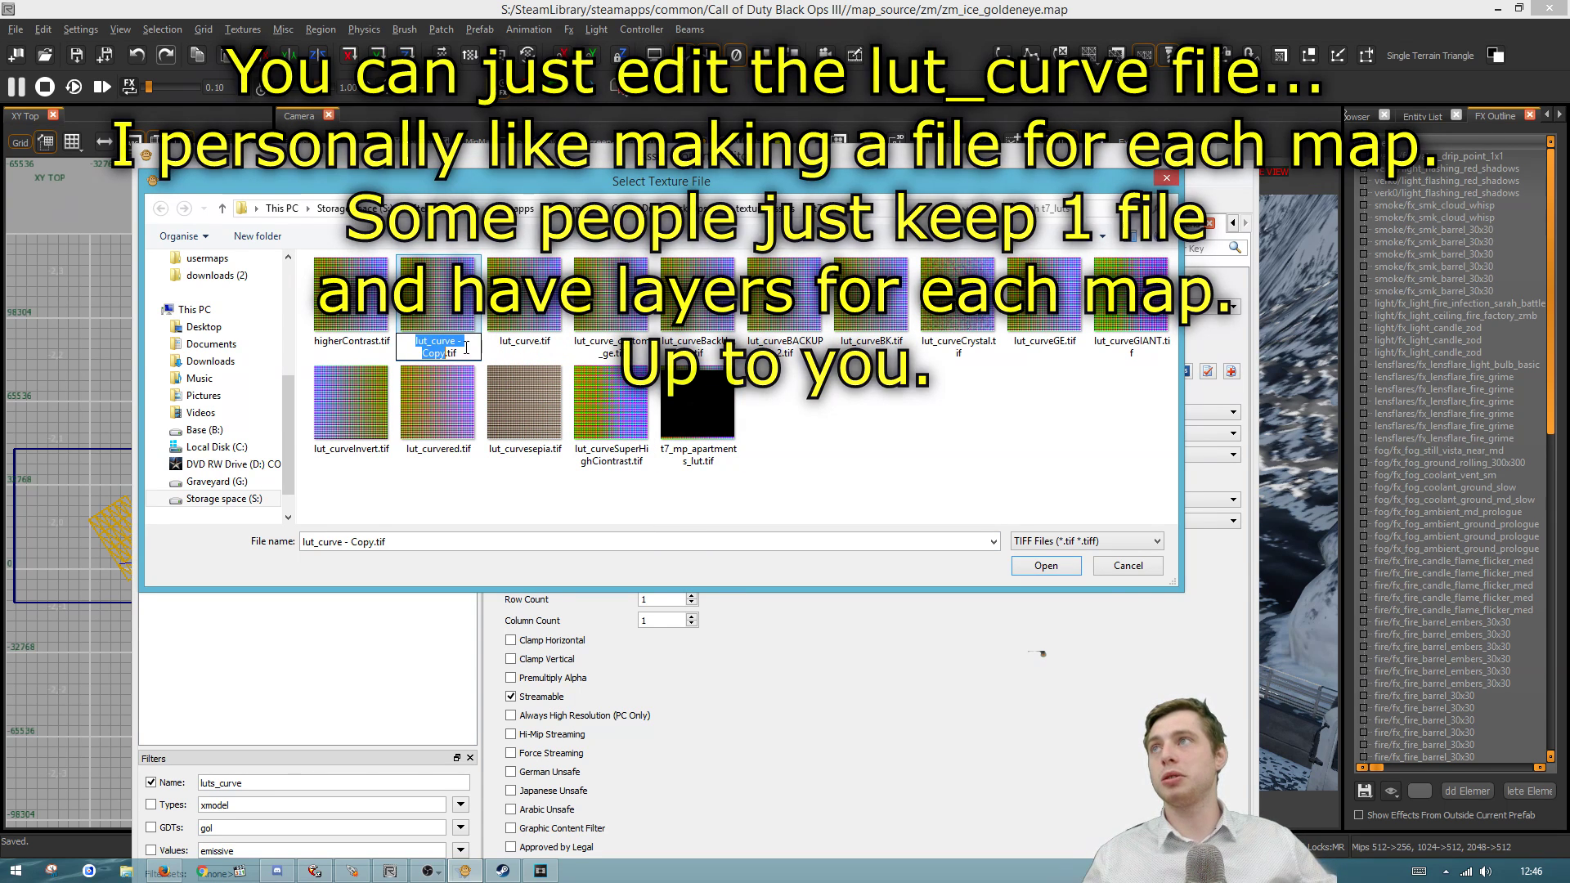
{"action": "left_click", "coordinate": [444, 353]}
{"action": "key", "text": "BackSpace"}
{"action": "key", "text": "BackSpace"}
{"action": "key", "text": "BackSpace"}
{"action": "key", "text": "BackSpace"}
{"action": "key", "text": "BackSpace"}
{"action": "key", "text": "BackSpace"}
{"action": "key", "text": "BackSpace"}
{"action": "key", "text": "BackSpace"}
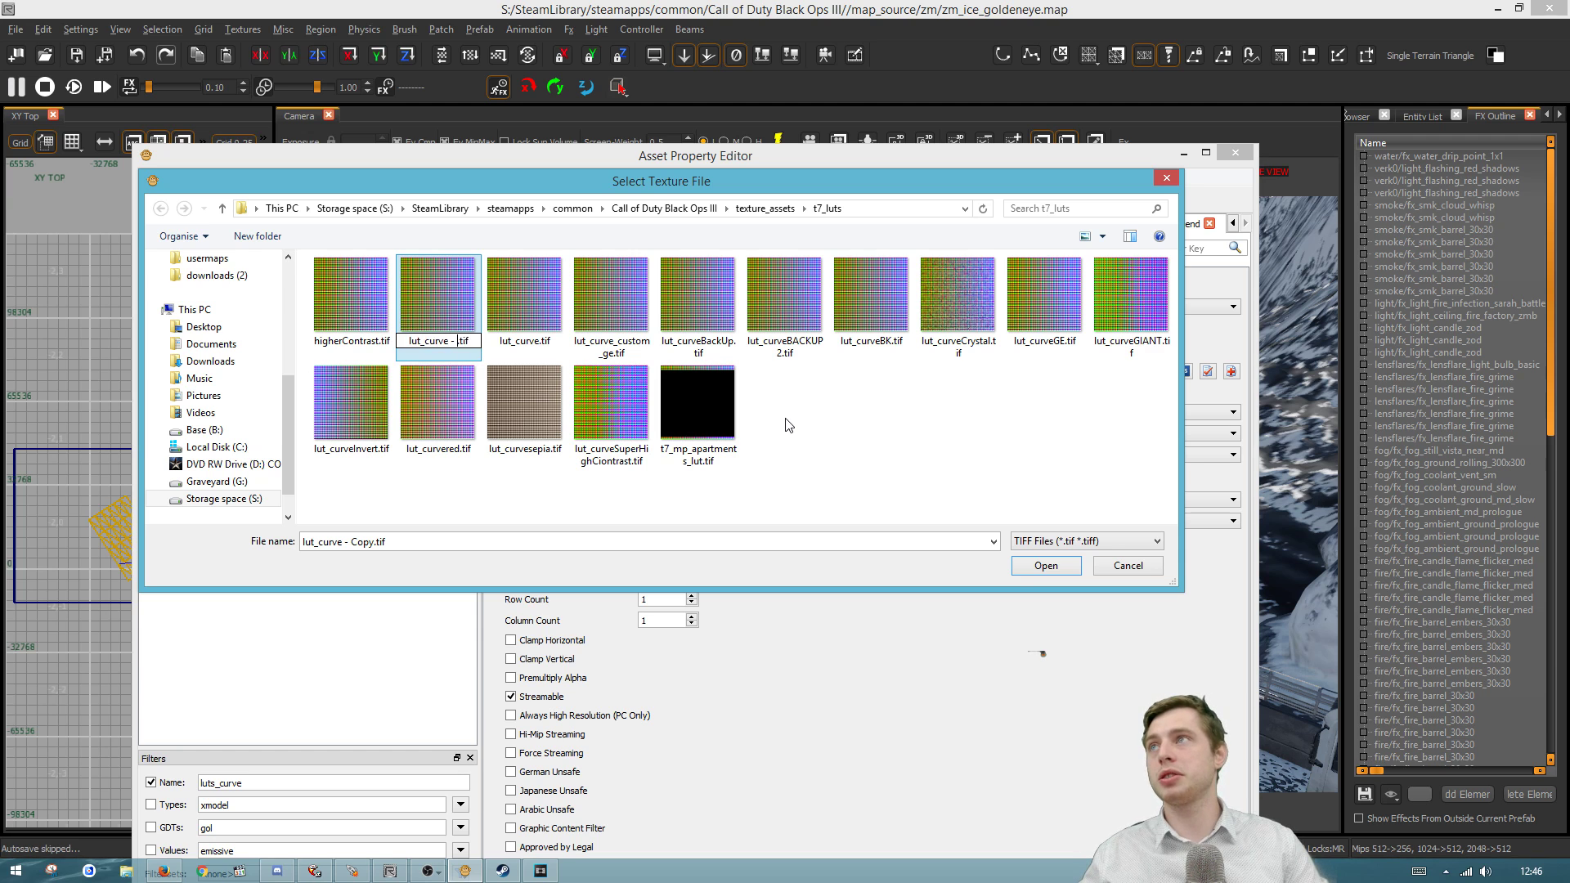
{"action": "type", "text": "goldeneye"}
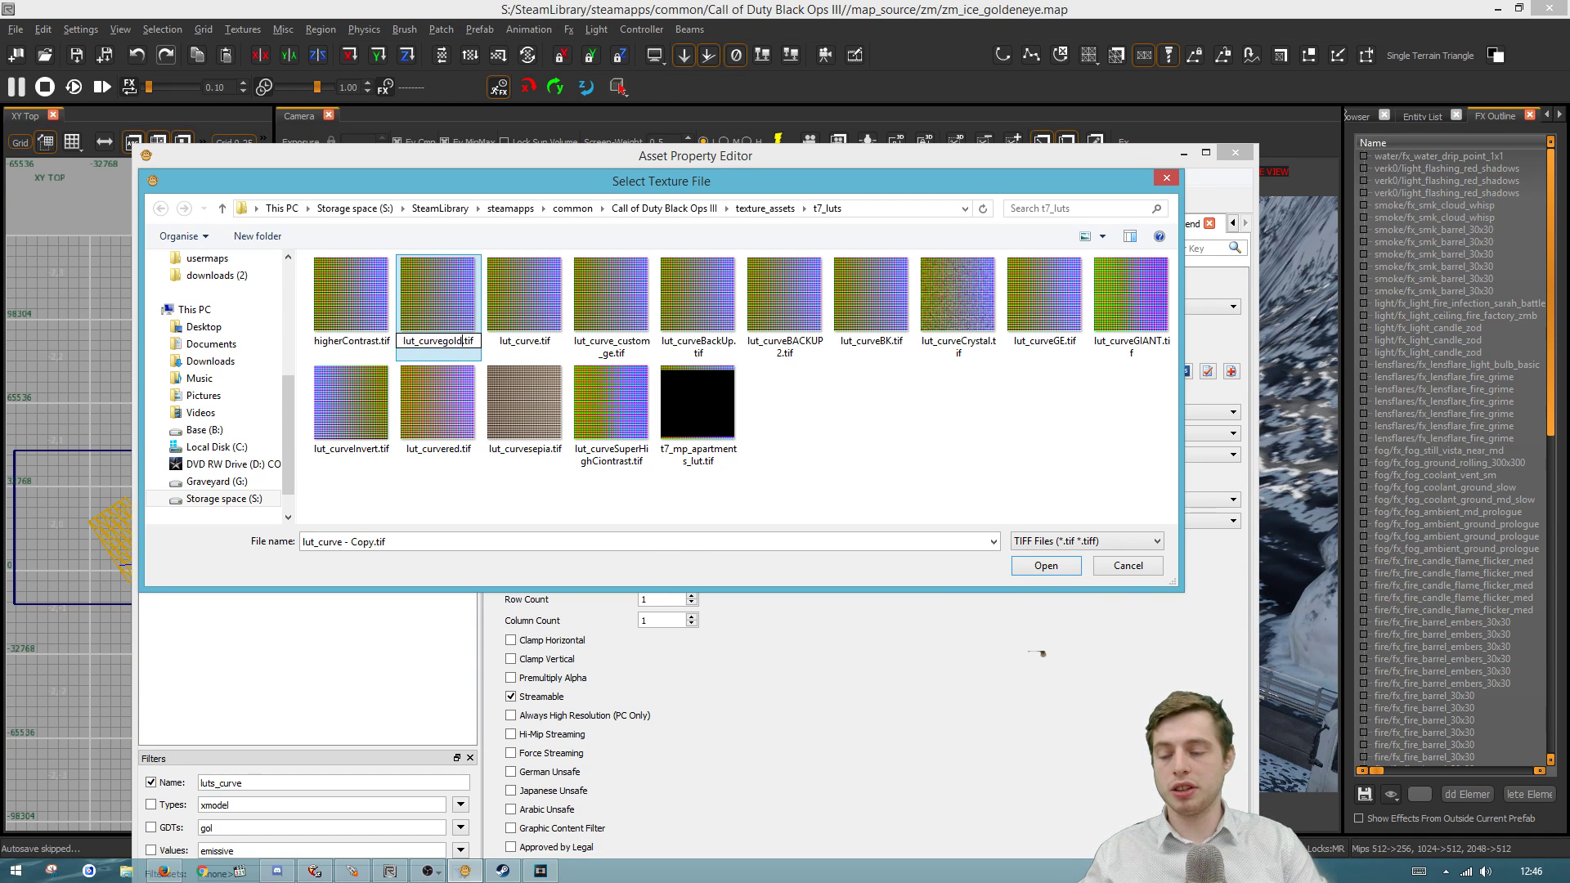
{"action": "key", "text": "Return"}
Assign lut_curvegoldeneye.tif as the texture of img_luts_curve_blend and save the asset
{"action": "double_click", "coordinate": [1129, 303]}
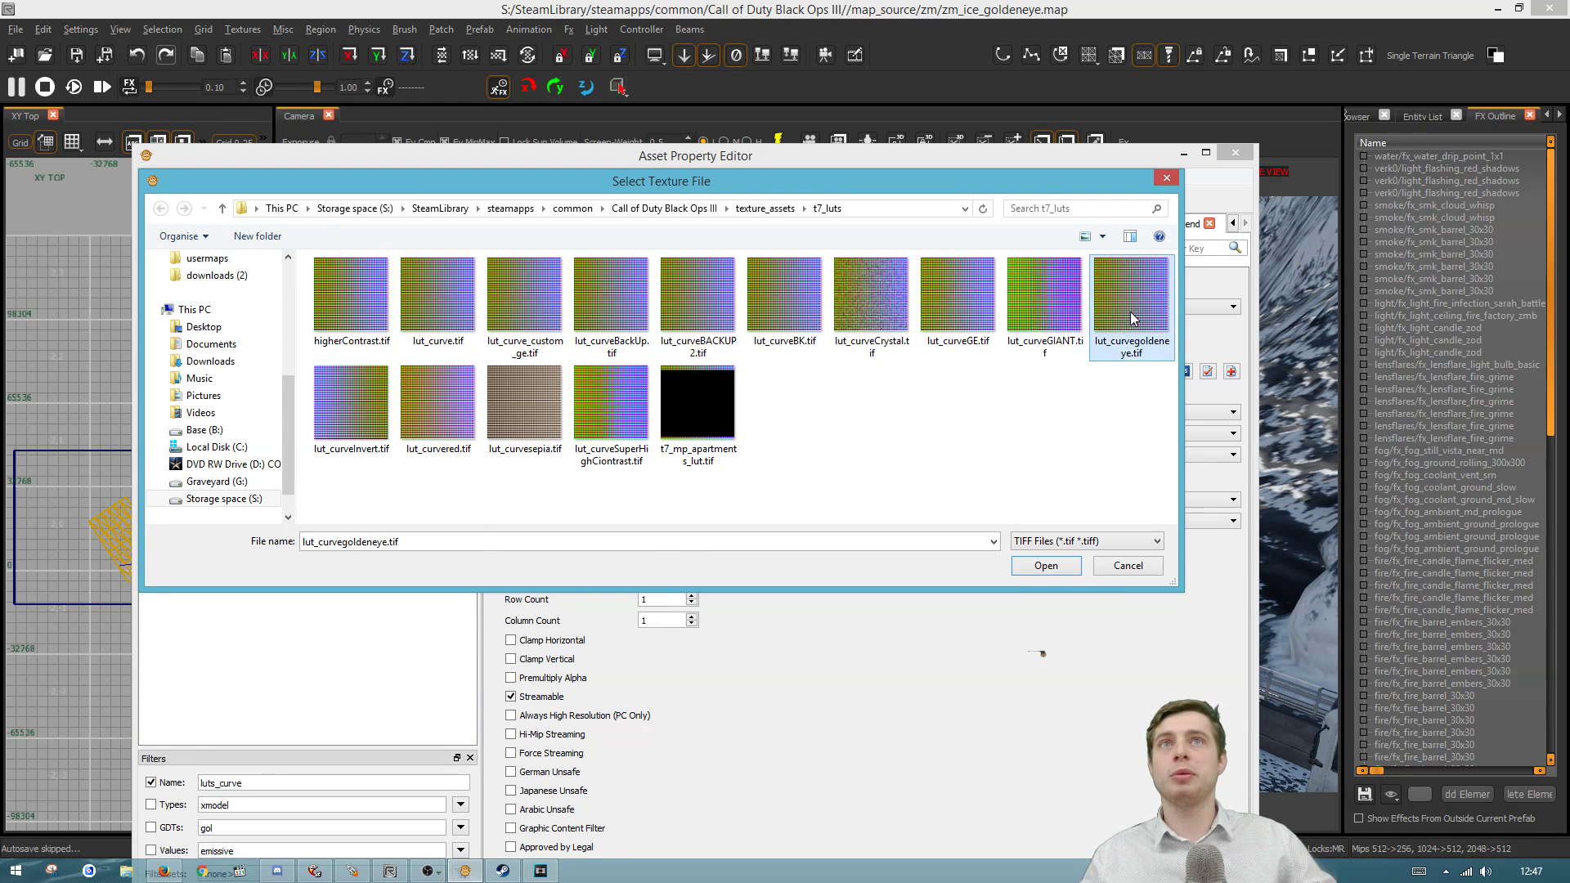
{"action": "left_click_drag", "start_coordinate": [769, 165], "coordinate": [1426, 189]}
{"action": "left_click", "coordinate": [899, 554]}
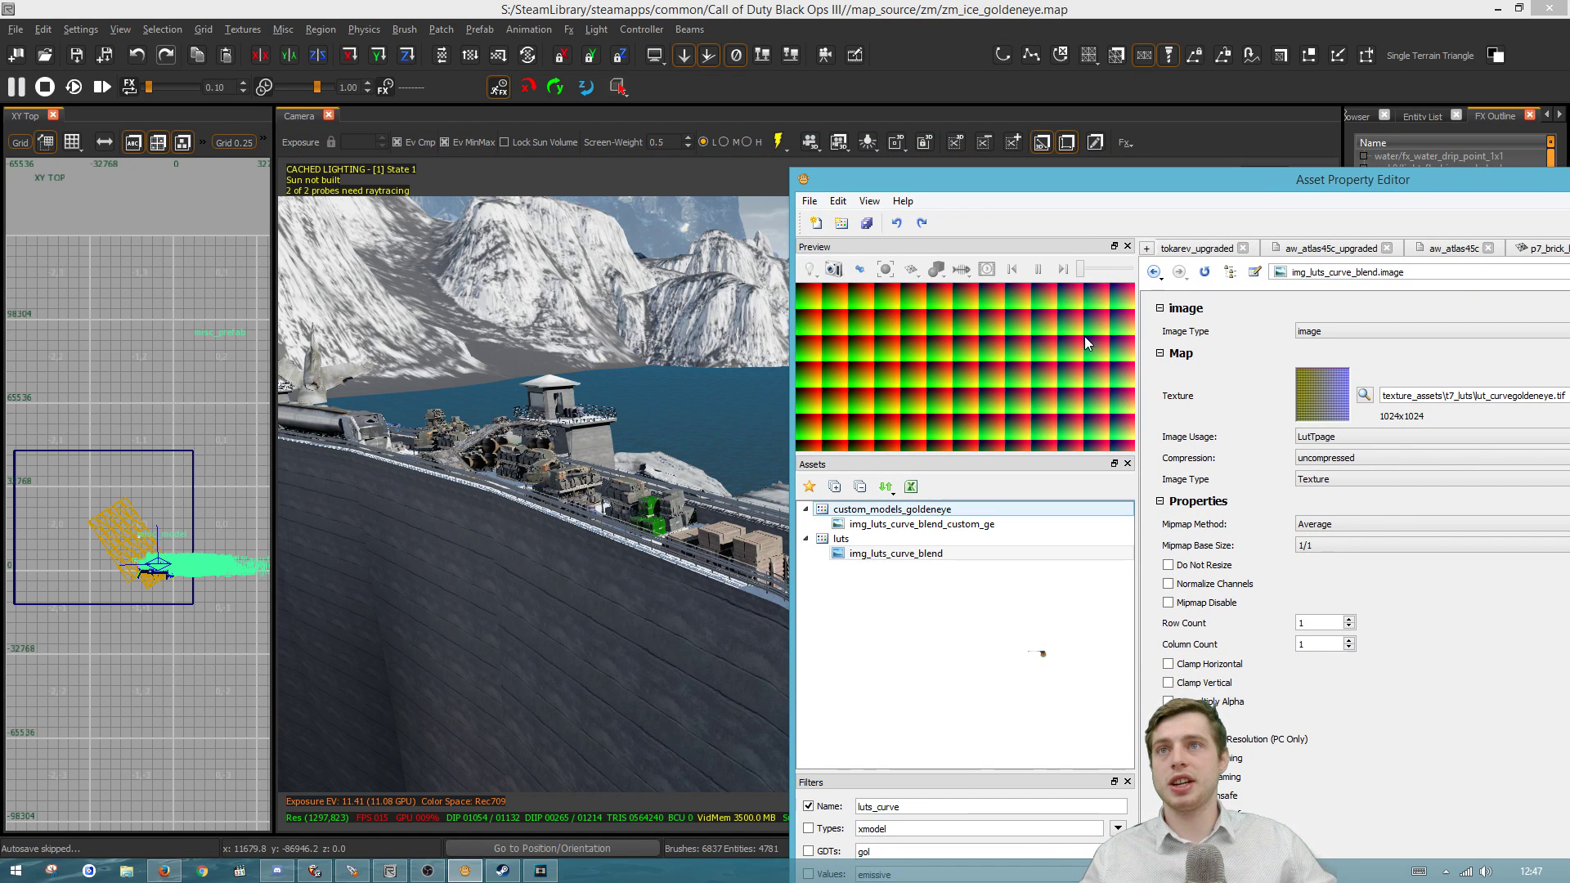
{"action": "key", "text": "ctrl+s"}
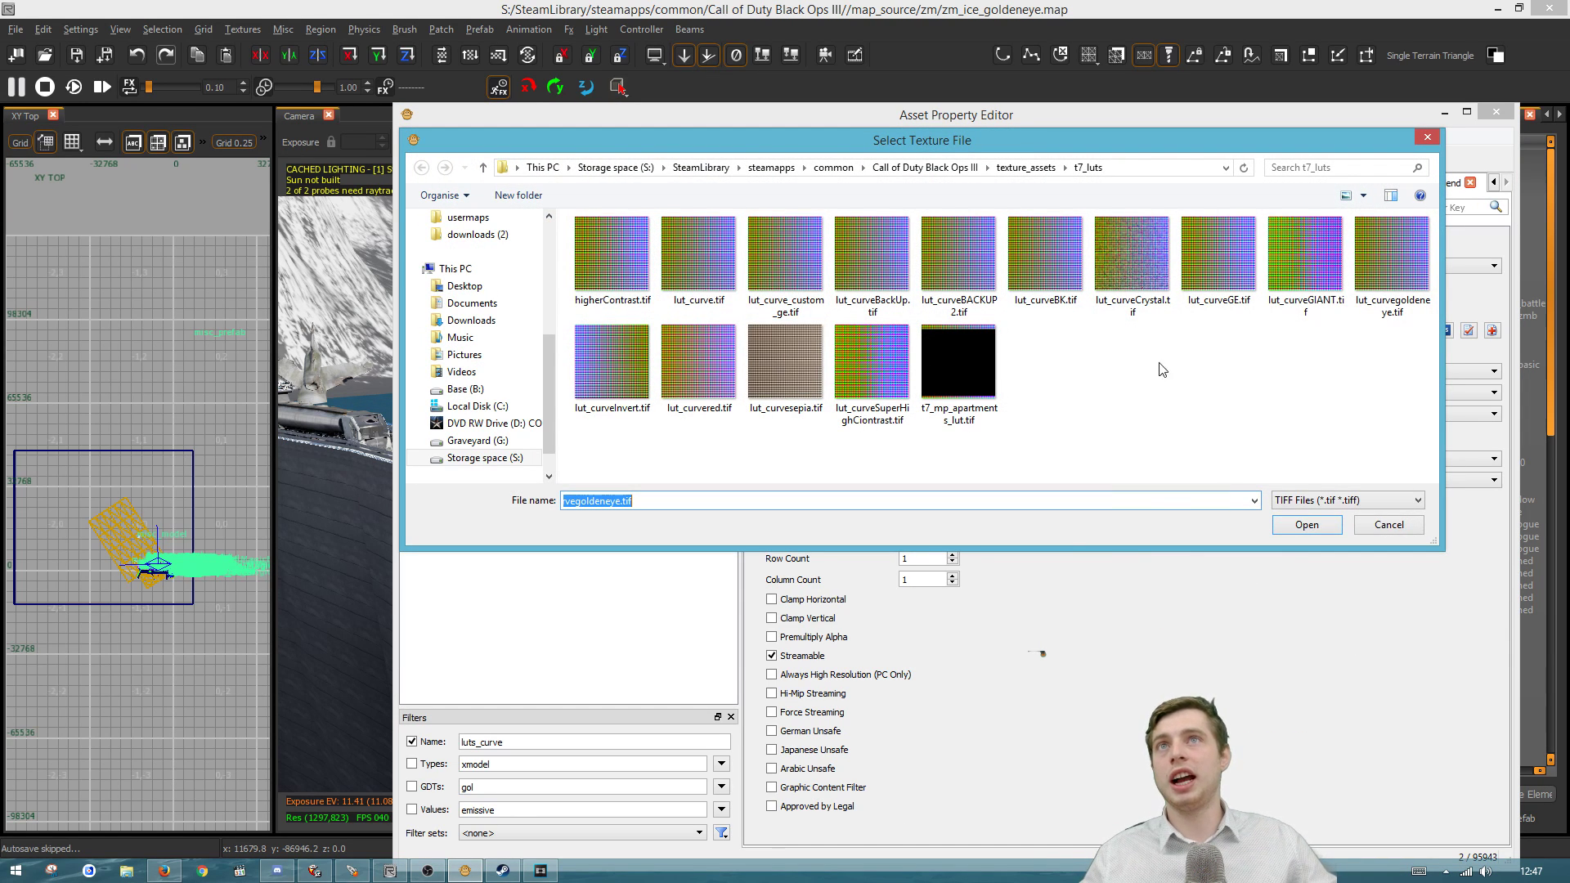
Open lut_curvegoldeneye.tif for editing in paint.net, and put away the texture file selection and the Asset Property Editor
{"action": "left_click", "coordinate": [1370, 254]}
{"action": "right_click", "coordinate": [1377, 276]}
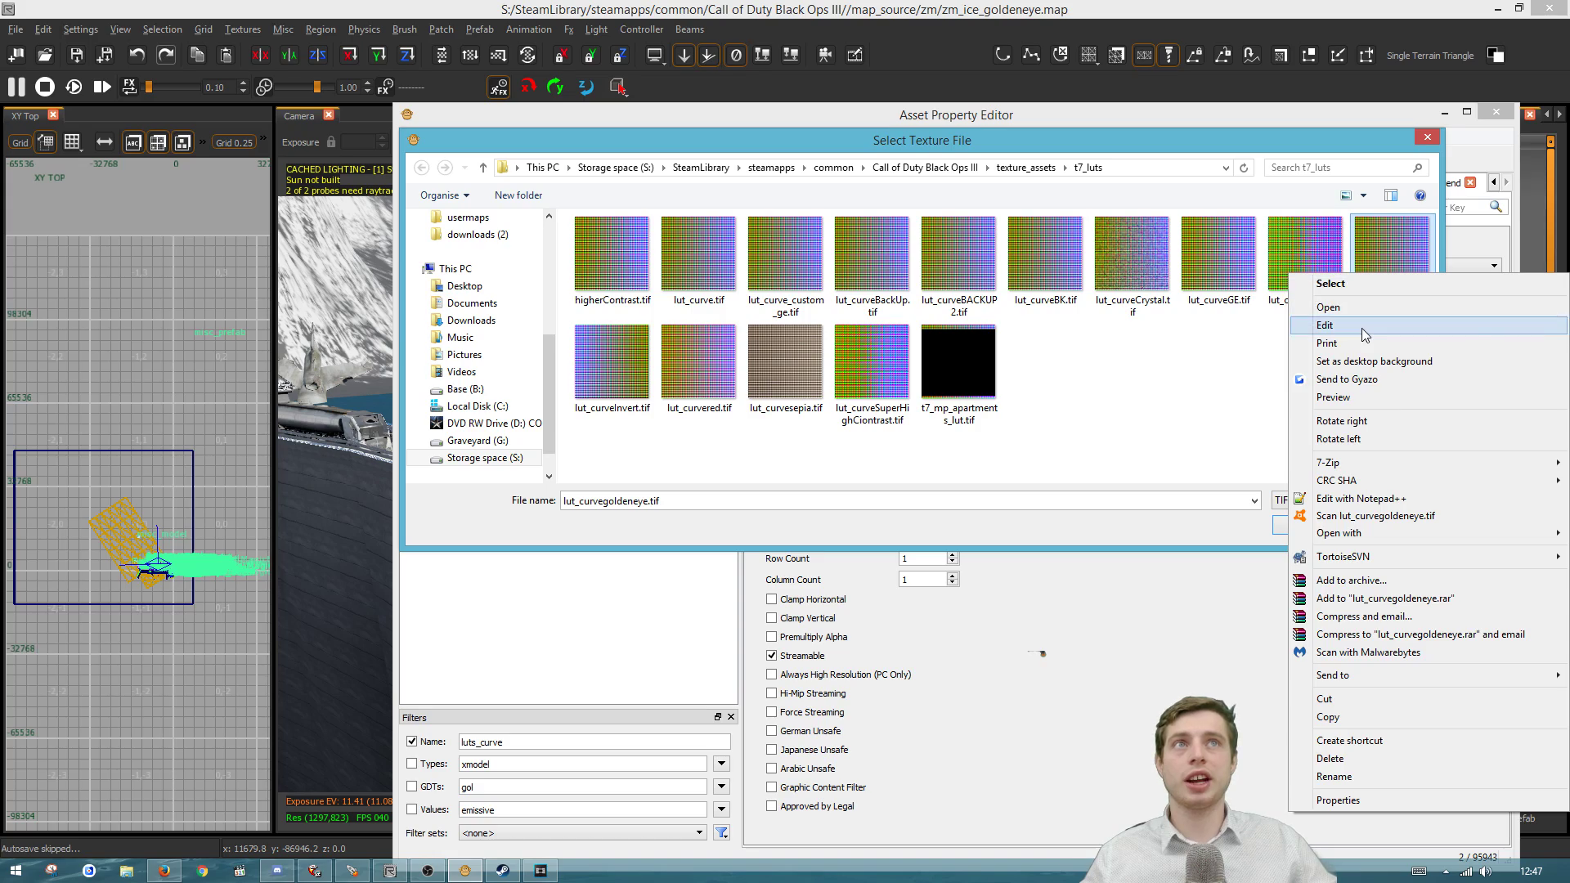
{"action": "left_click", "coordinate": [1381, 325]}
{"action": "left_click_drag", "start_coordinate": [986, 184], "coordinate": [884, 233]}
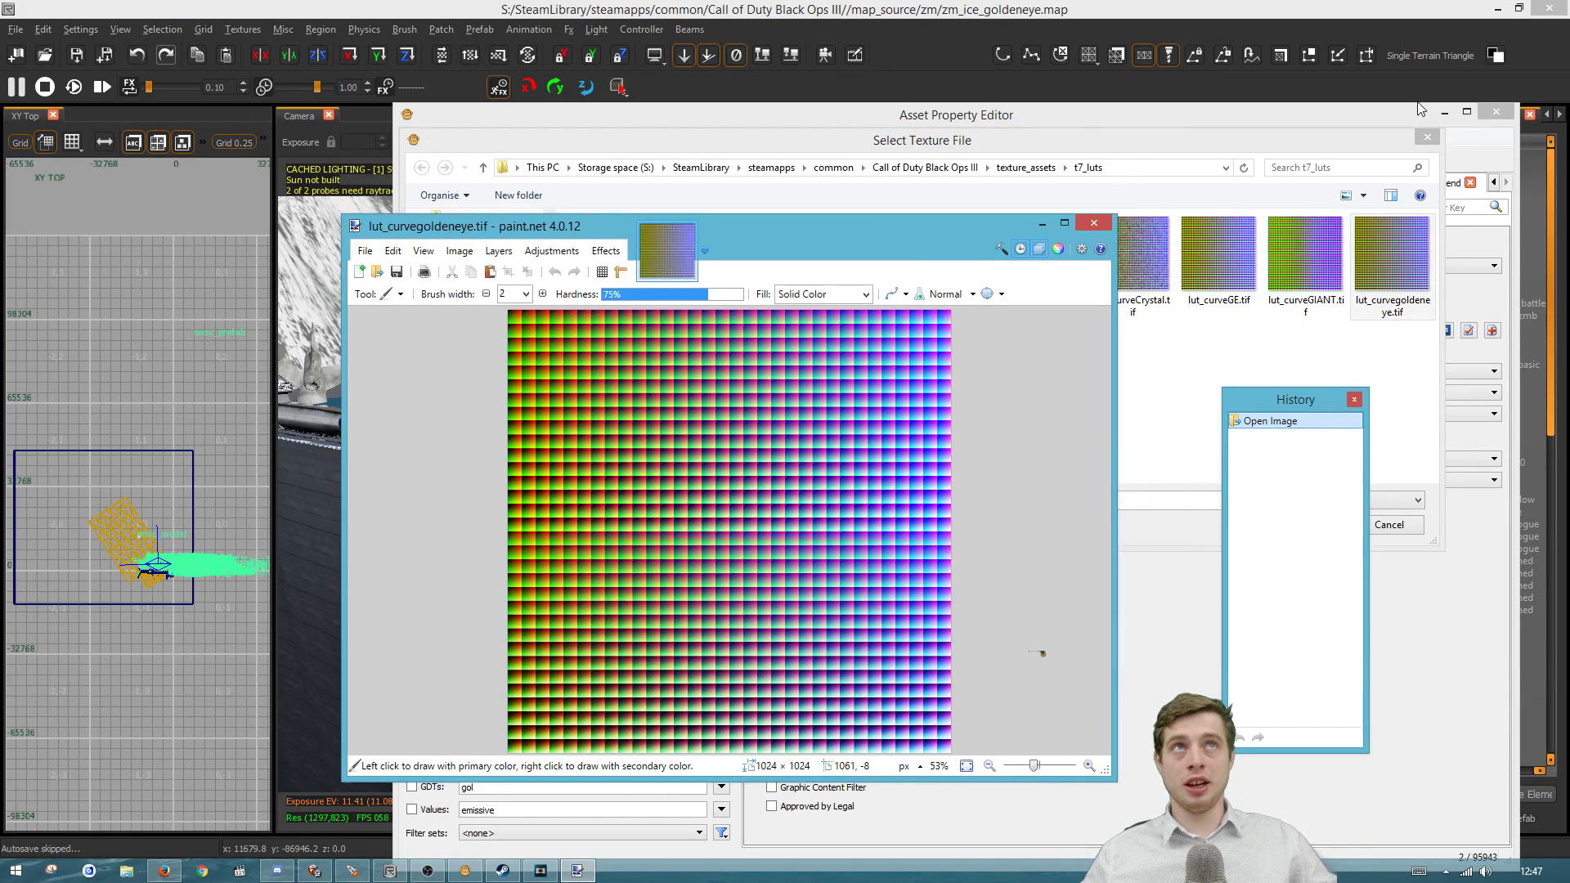
{"action": "left_click", "coordinate": [1428, 136]}
{"action": "left_click", "coordinate": [1444, 115]}
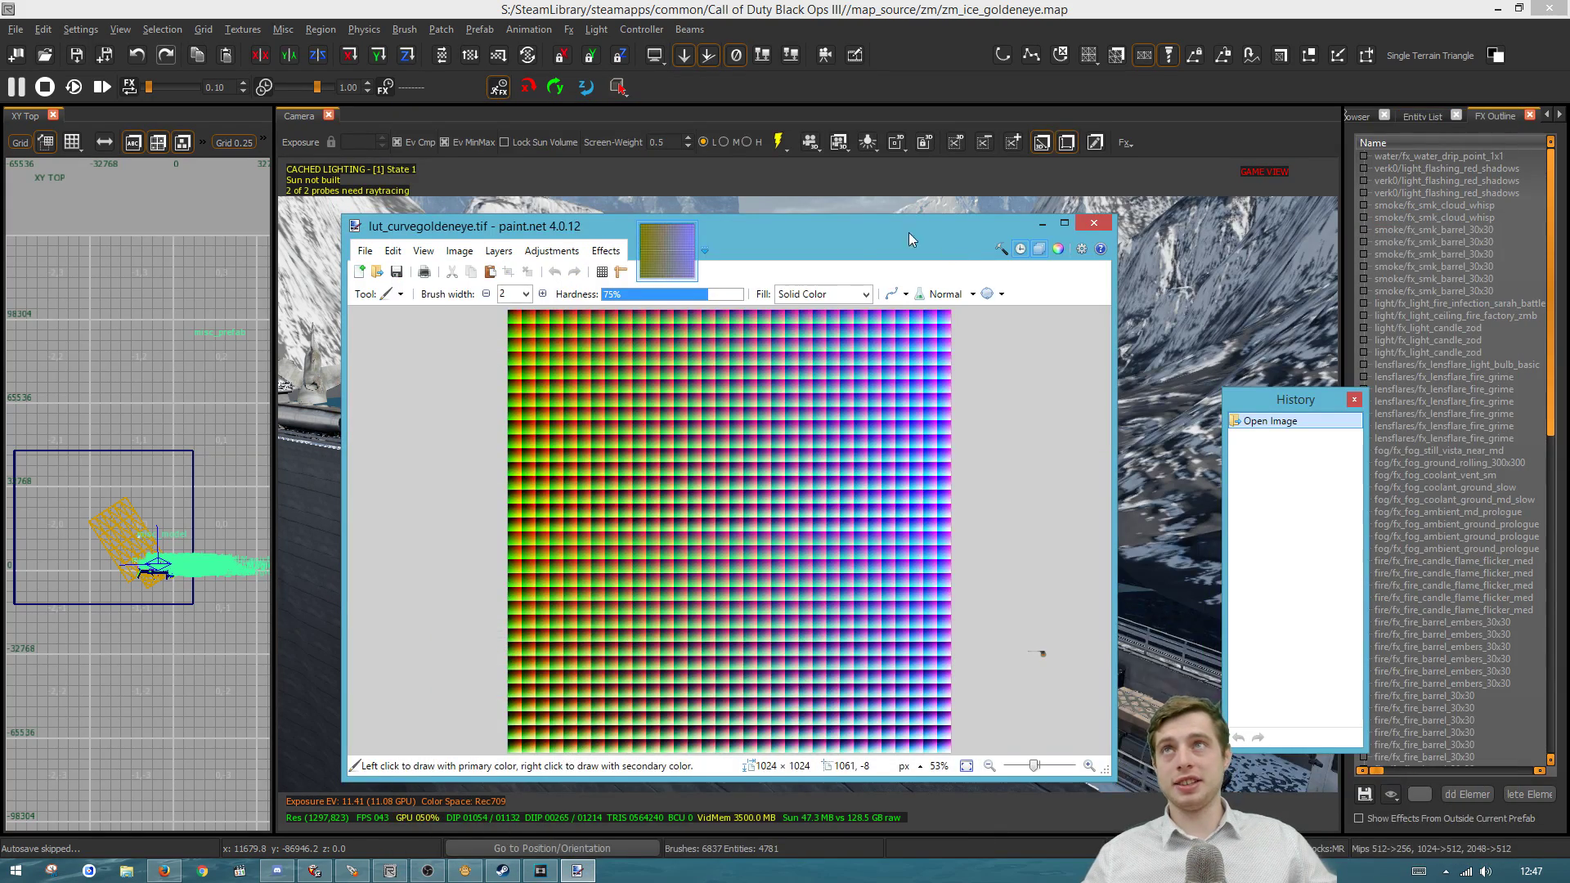
Reposition and slightly enlarge the paint.net window so the map's camera view stays visible beside the LUT image
{"action": "mouse_move", "coordinate": [909, 232]}
{"action": "left_mouse_down"}
{"action": "mouse_move", "coordinate": [1414, 257]}
{"action": "mouse_move", "coordinate": [1352, 339]}
{"action": "mouse_move", "coordinate": [1362, 277]}
{"action": "left_mouse_up"}
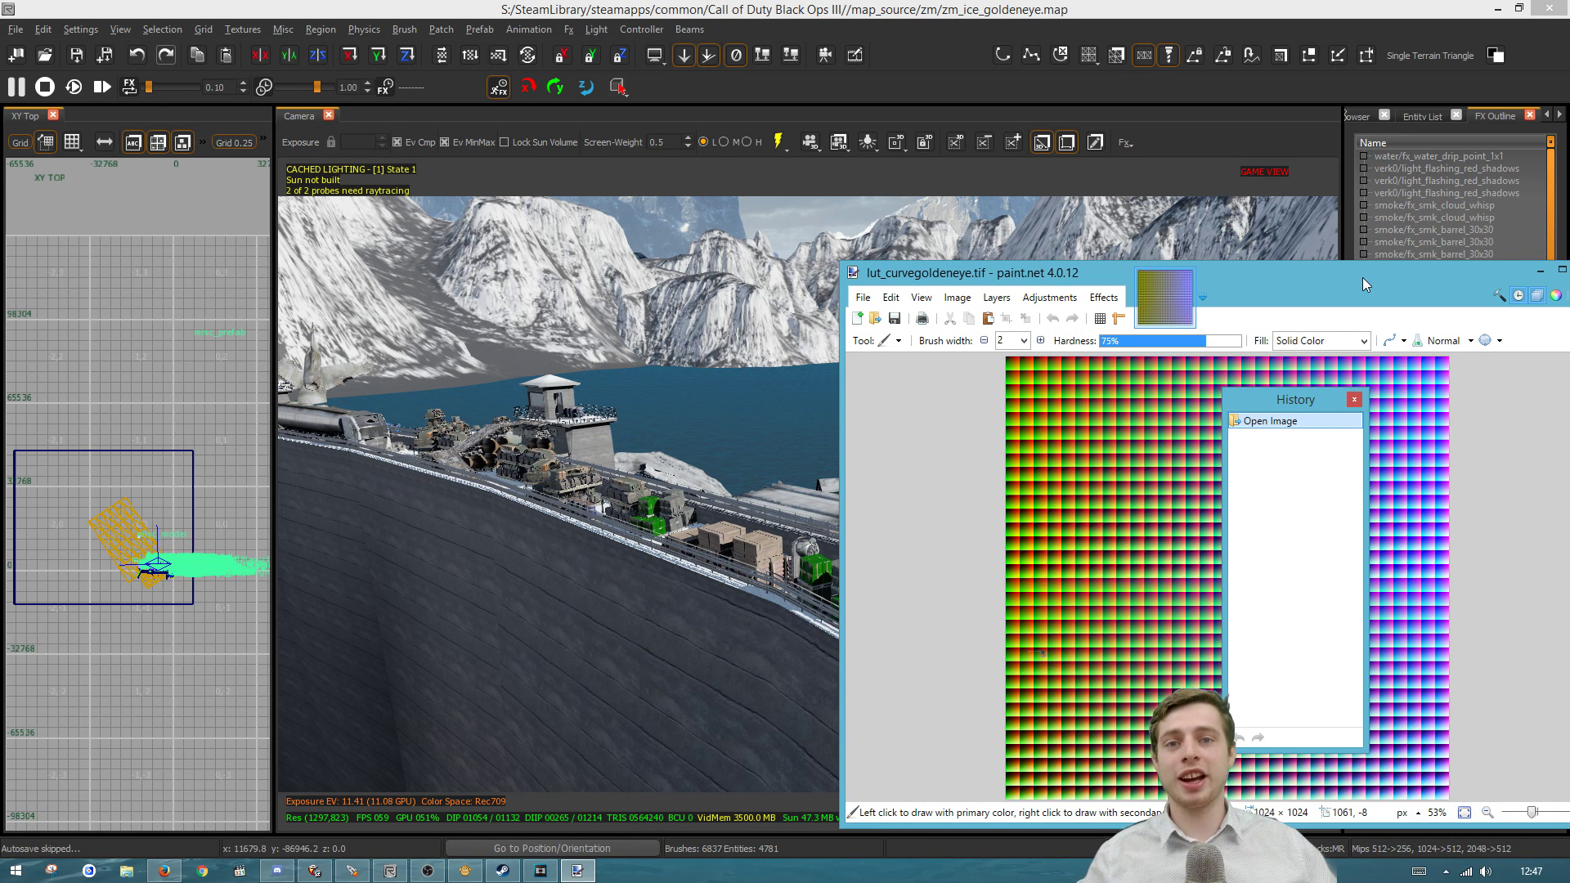
{"action": "left_click_drag", "start_coordinate": [1363, 276], "coordinate": [1258, 228]}
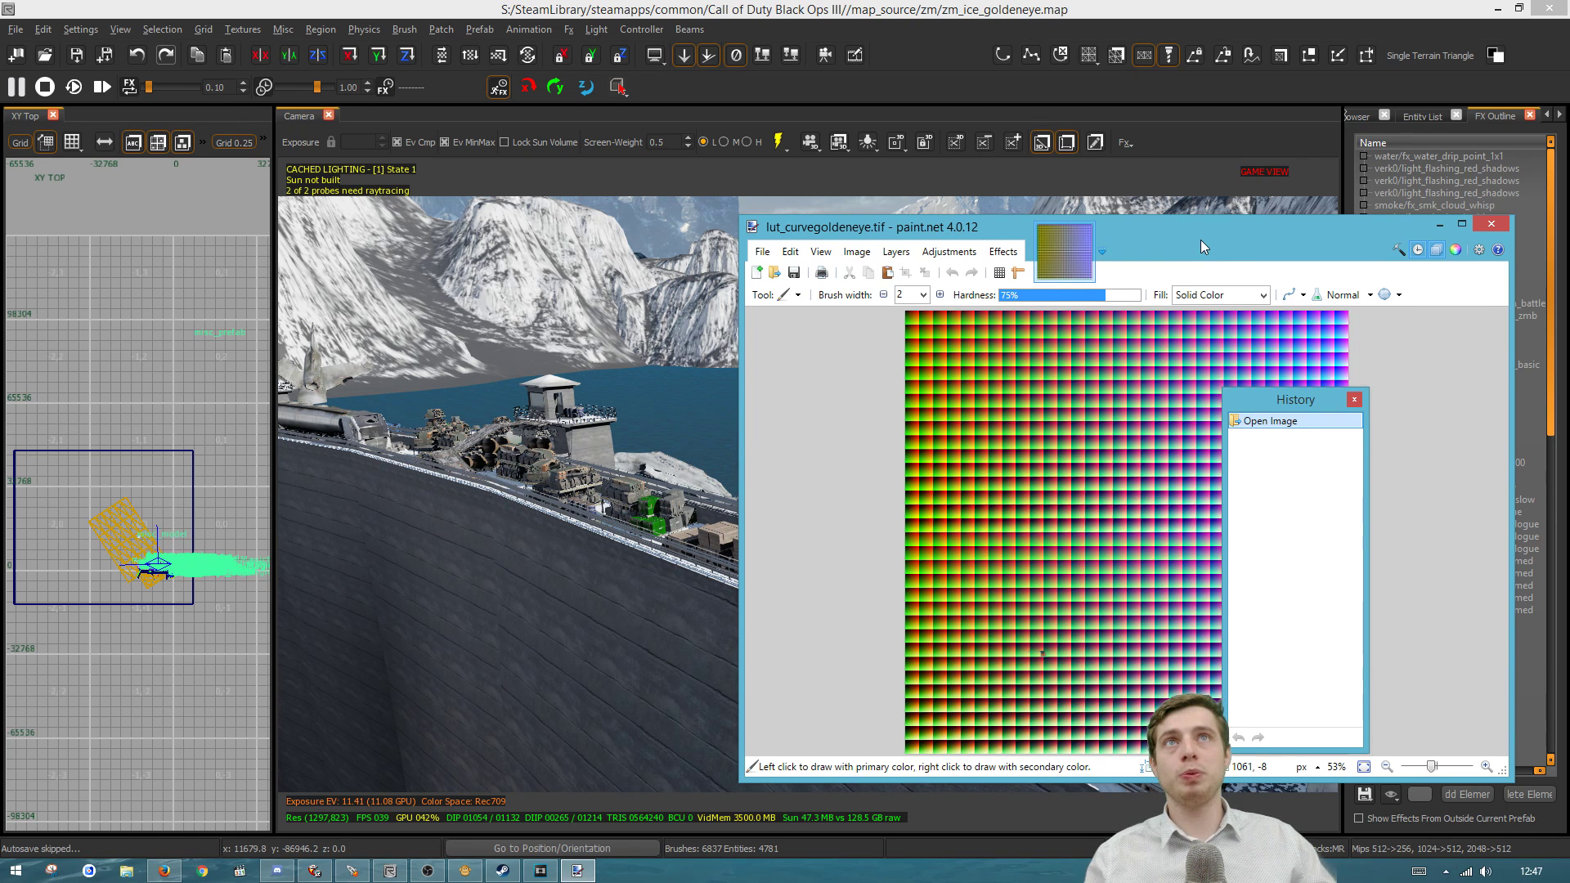
{"action": "left_click_drag", "start_coordinate": [1200, 238], "coordinate": [1164, 191]}
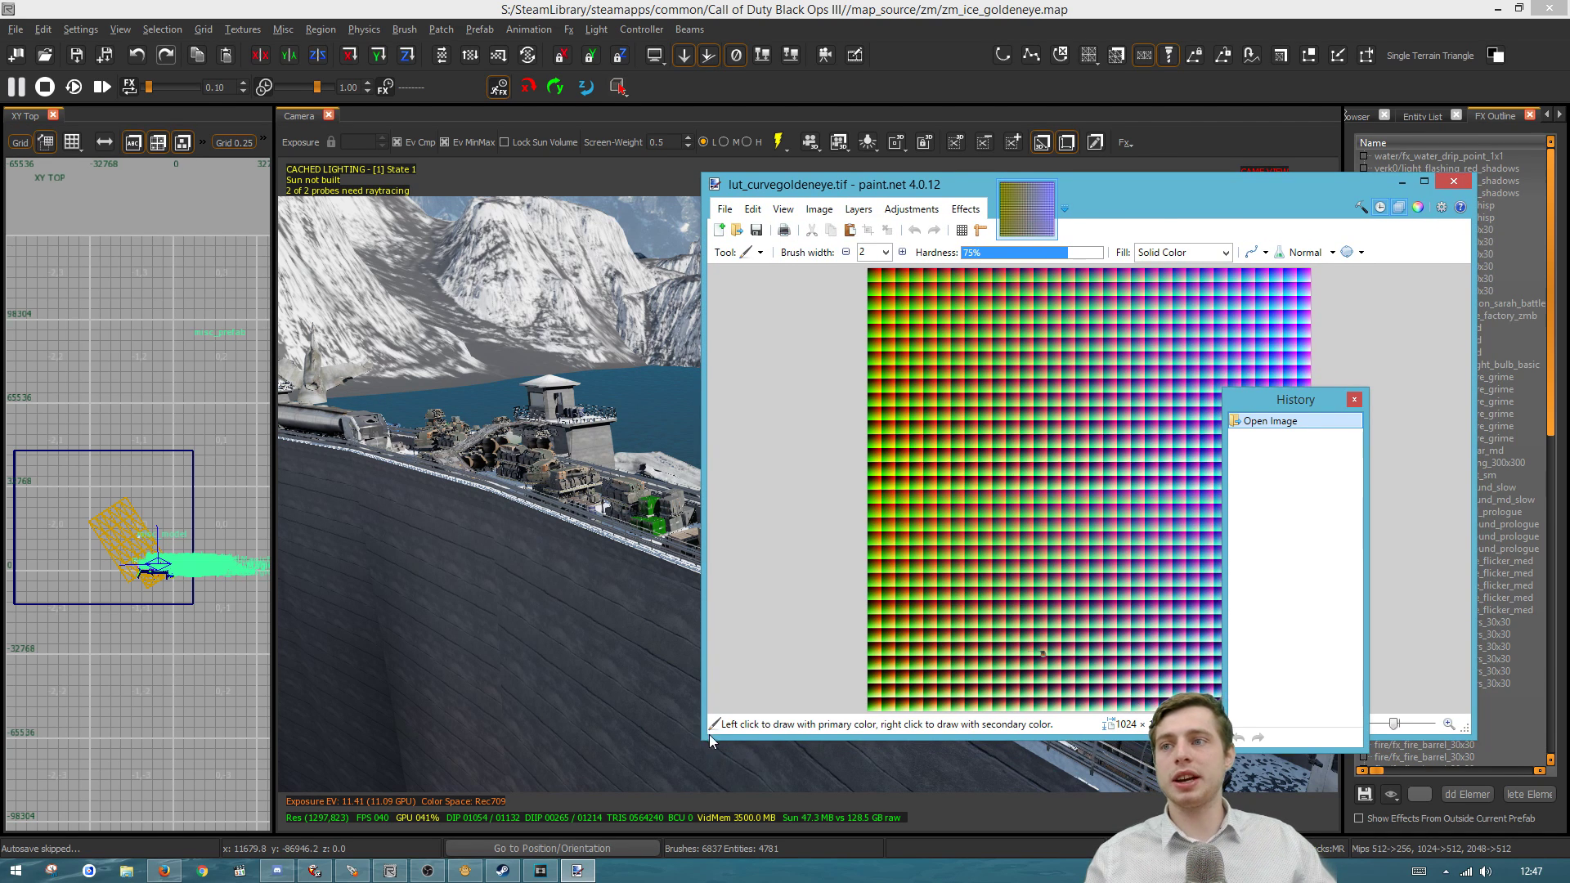
{"action": "left_click_drag", "start_coordinate": [710, 742], "coordinate": [685, 783]}
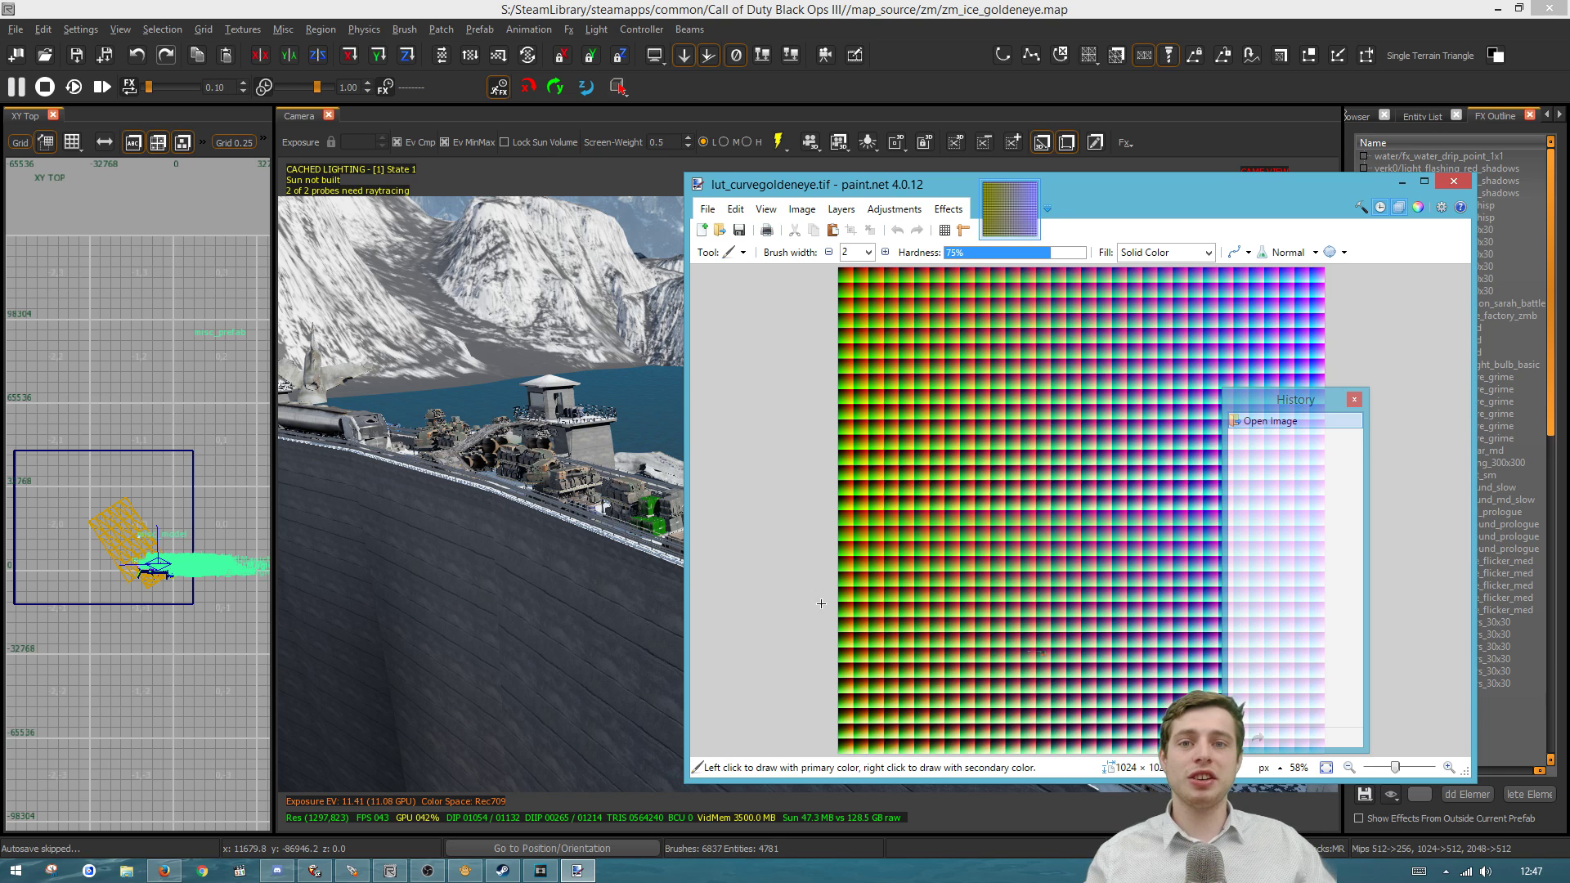
Apply the Crystalize distortion effect to lut_curvegoldeneye.tif and save the image
{"action": "left_click", "coordinate": [871, 216]}
{"action": "mouse_move", "coordinate": [942, 212]}
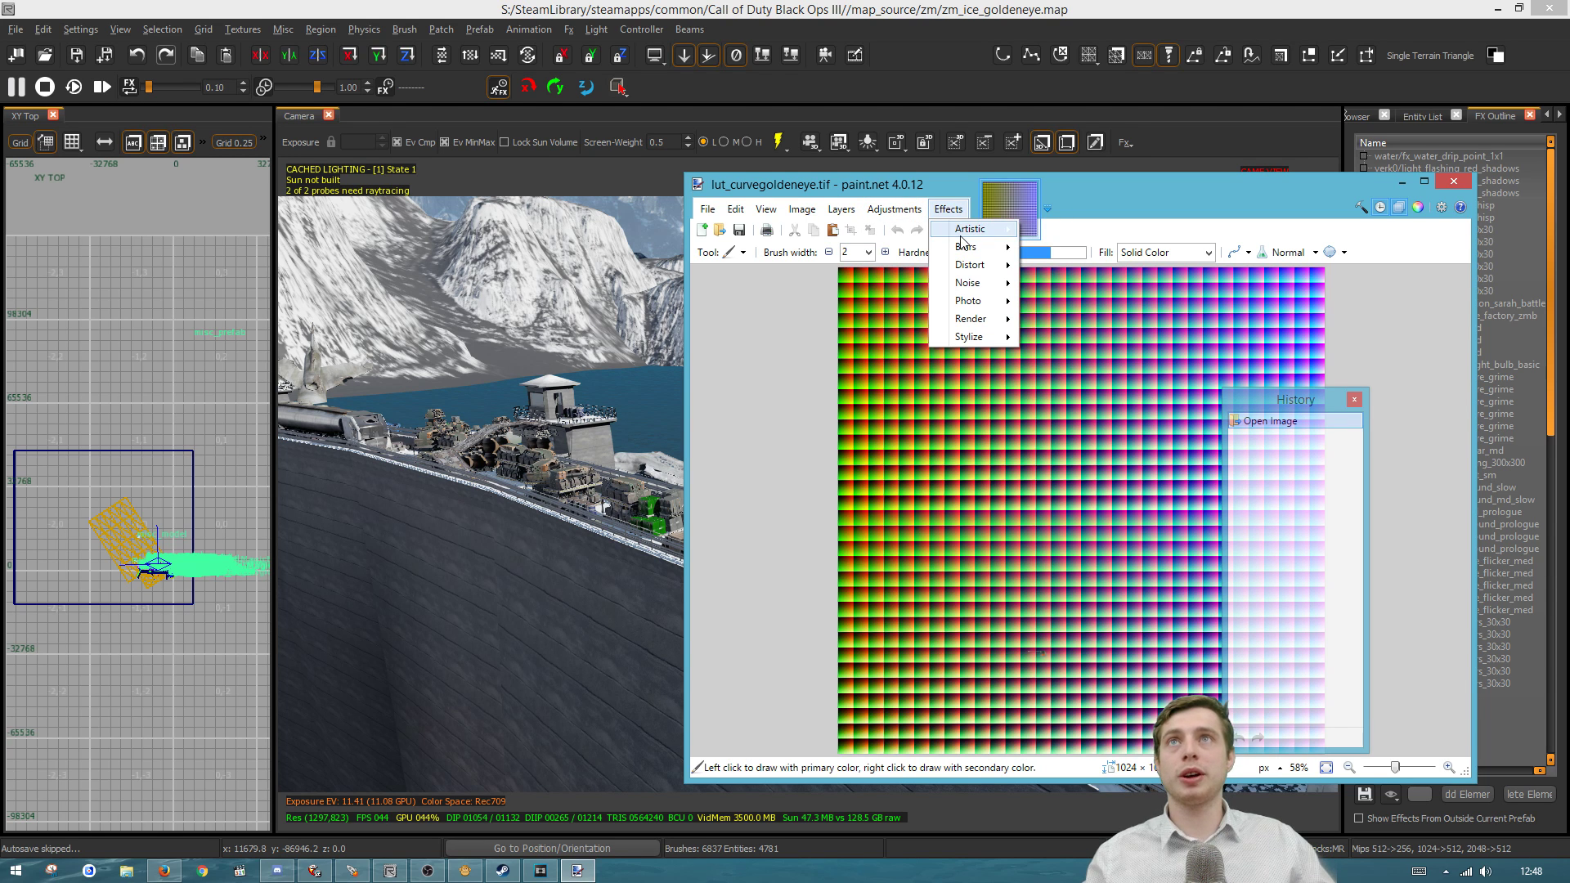
{"action": "mouse_move", "coordinate": [981, 265]}
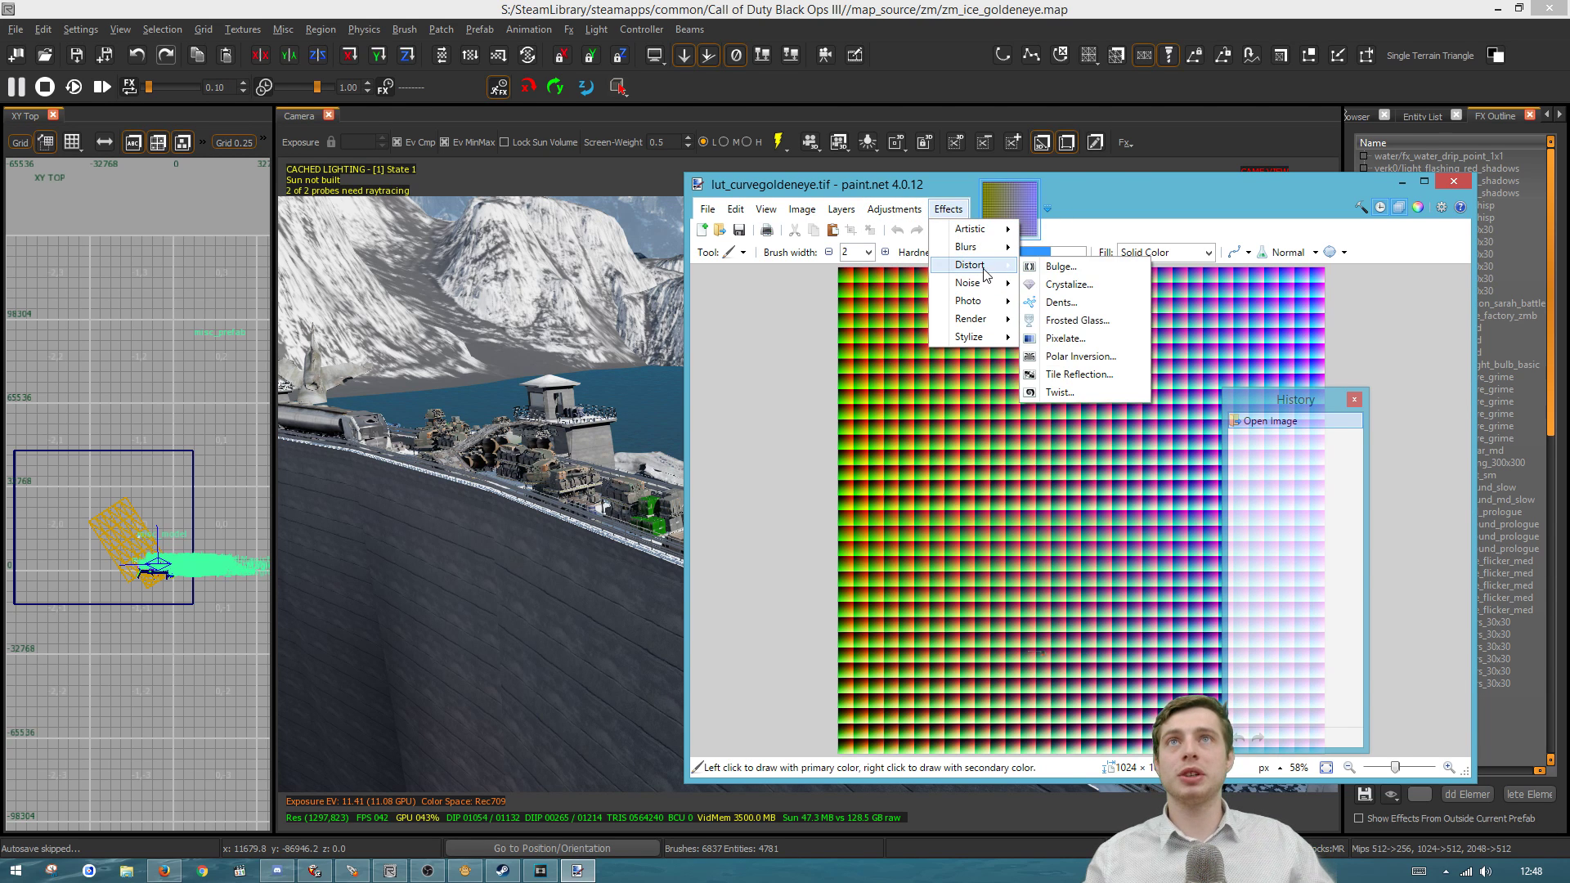
{"action": "left_click", "coordinate": [1055, 286]}
{"action": "left_click", "coordinate": [1111, 553]}
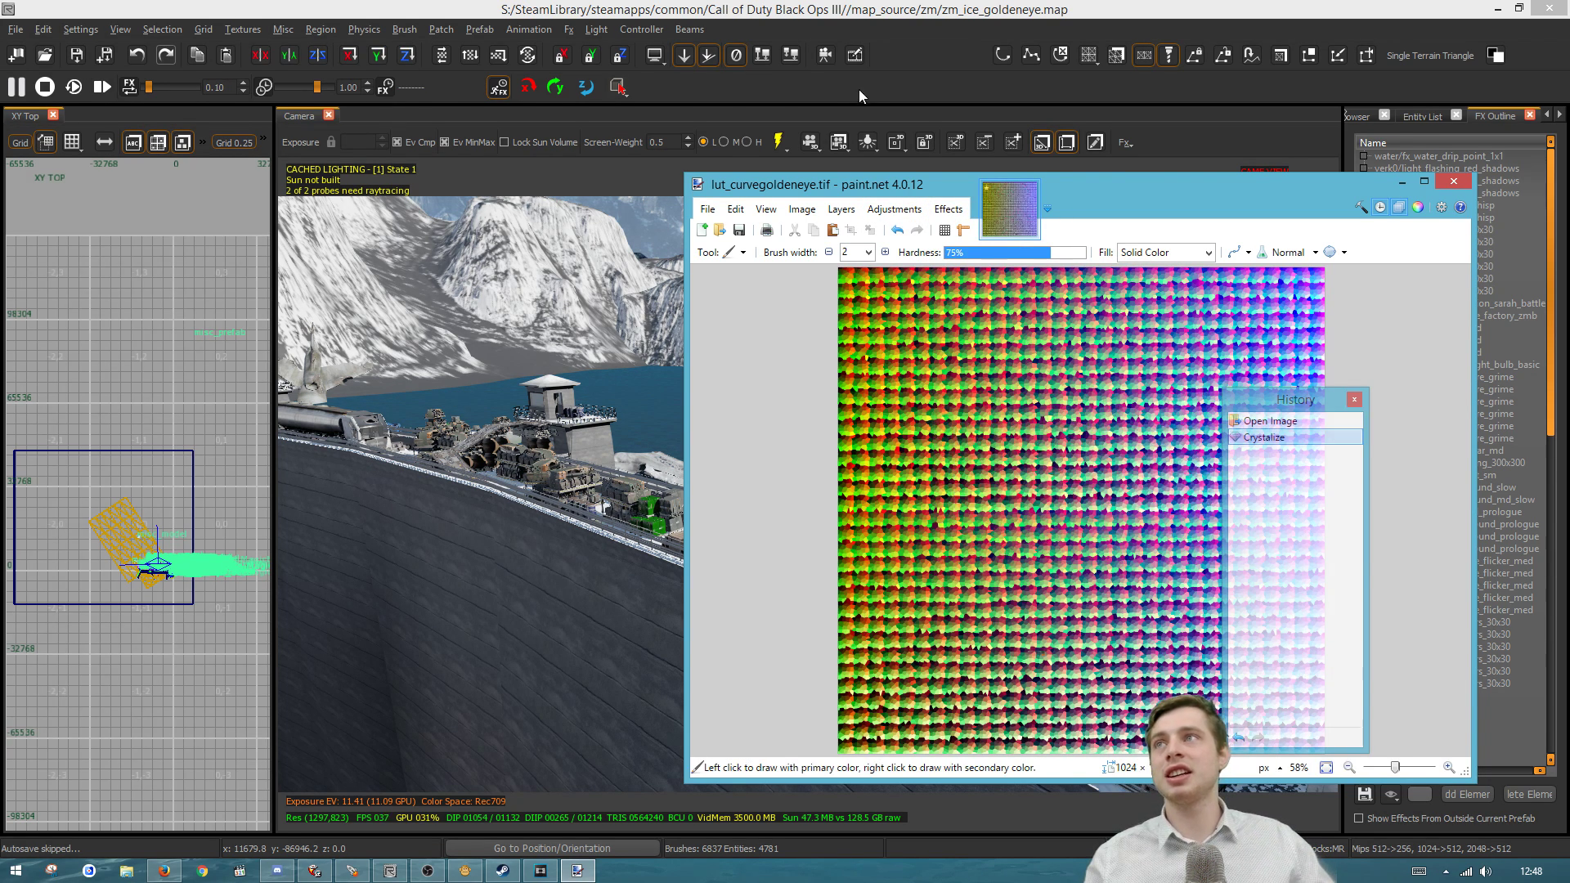
Uncover the map's camera view to examine the crystalized look, and undo the Crystalize effect on the LUT
{"action": "left_click_drag", "start_coordinate": [1105, 184], "coordinate": [1484, 111]}
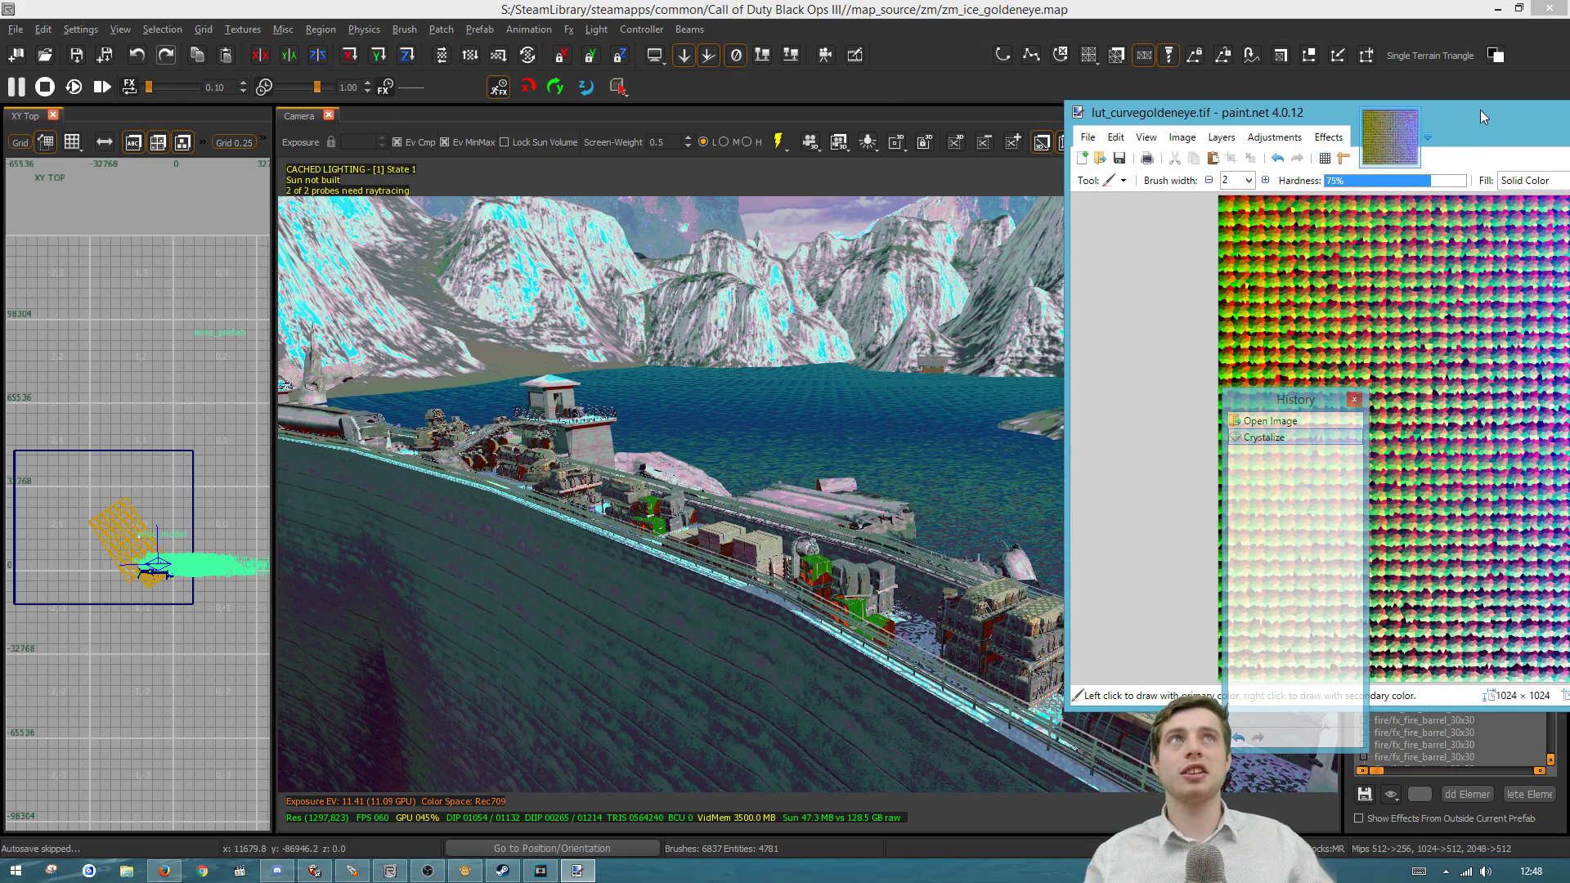
{"action": "mouse_move", "coordinate": [1480, 109]}
{"action": "left_mouse_down"}
{"action": "mouse_move", "coordinate": [916, 590]}
{"action": "mouse_move", "coordinate": [905, 753]}
{"action": "mouse_move", "coordinate": [1141, 164]}
{"action": "mouse_move", "coordinate": [1145, 778]}
{"action": "mouse_move", "coordinate": [1089, 797]}
{"action": "left_mouse_up"}
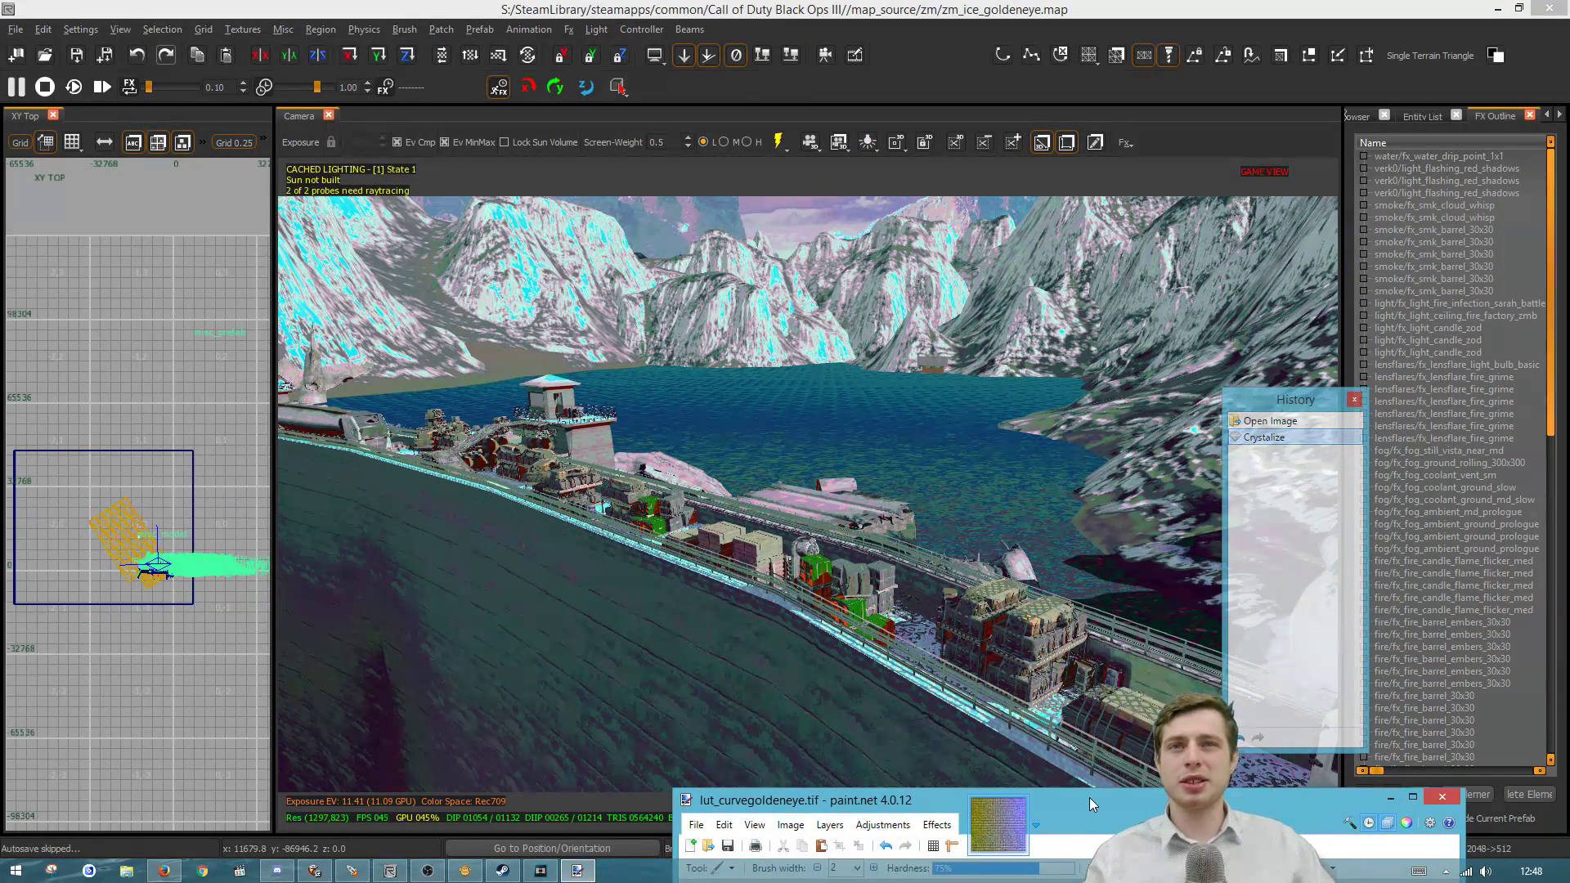
{"action": "mouse_move", "coordinate": [1089, 797]}
{"action": "left_mouse_down"}
{"action": "mouse_move", "coordinate": [1053, 368]}
{"action": "mouse_move", "coordinate": [1075, 153]}
{"action": "mouse_move", "coordinate": [1091, 146]}
{"action": "left_mouse_up"}
{"action": "key", "text": "ctrl+z"}
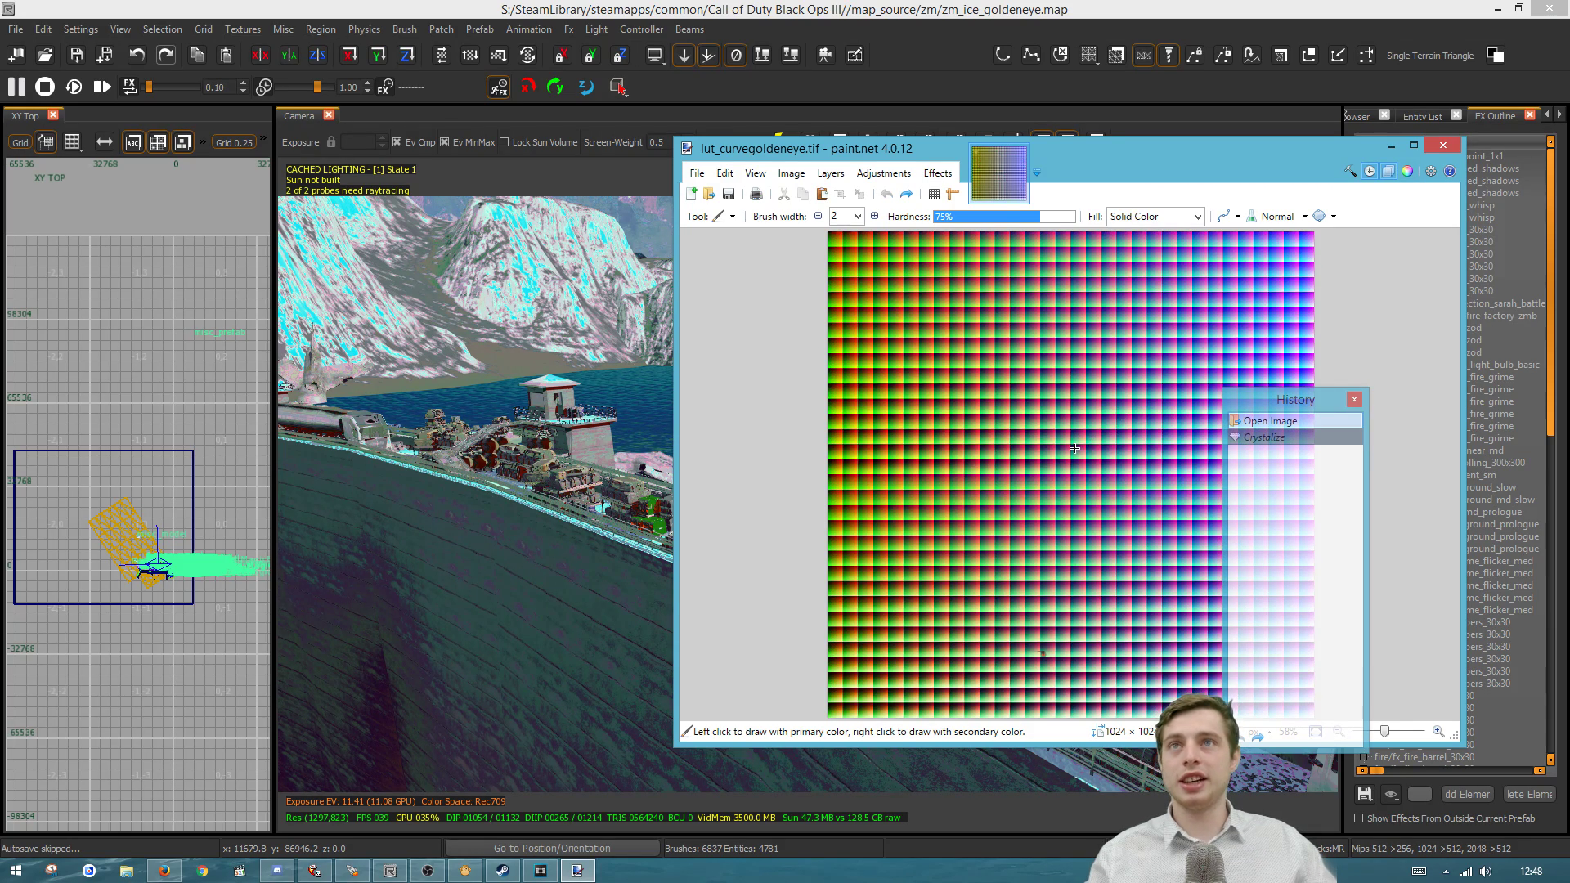
Apply the Sepia adjustment to the LUT image, save it, and bring the map's camera view forward to preview it
{"action": "left_click", "coordinate": [898, 173]}
{"action": "left_click", "coordinate": [900, 341]}
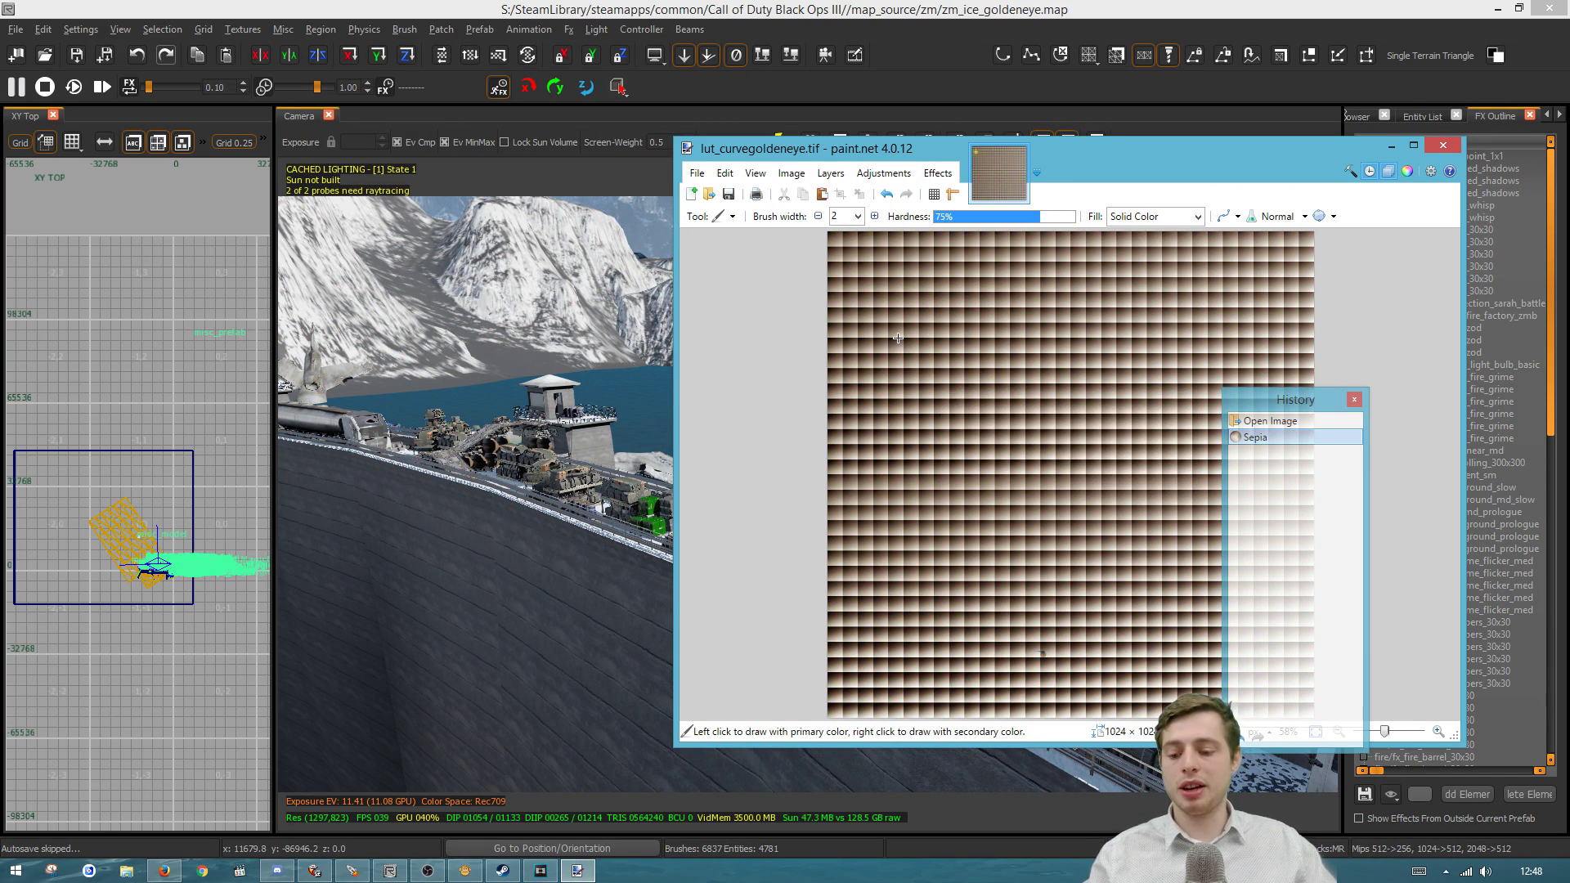
{"action": "key", "text": "ctrl+s"}
{"action": "left_click", "coordinate": [476, 376]}
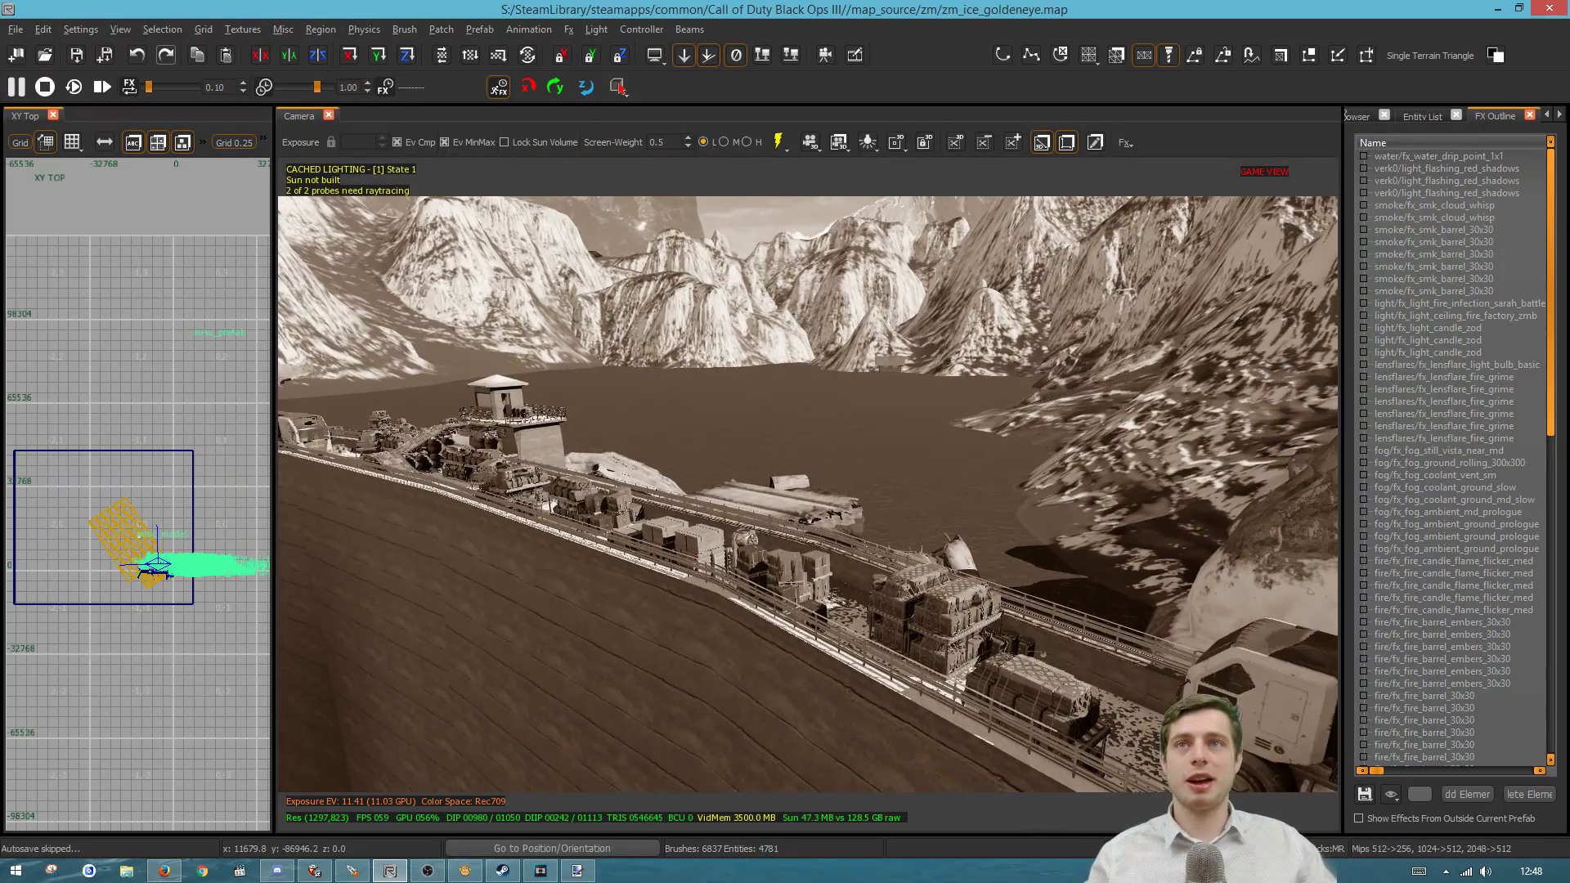
Return to the LUT image in paint.net and undo the Sepia adjustment
{"action": "key", "text": "alt+Tab"}
{"action": "left_click", "coordinate": [893, 174]}
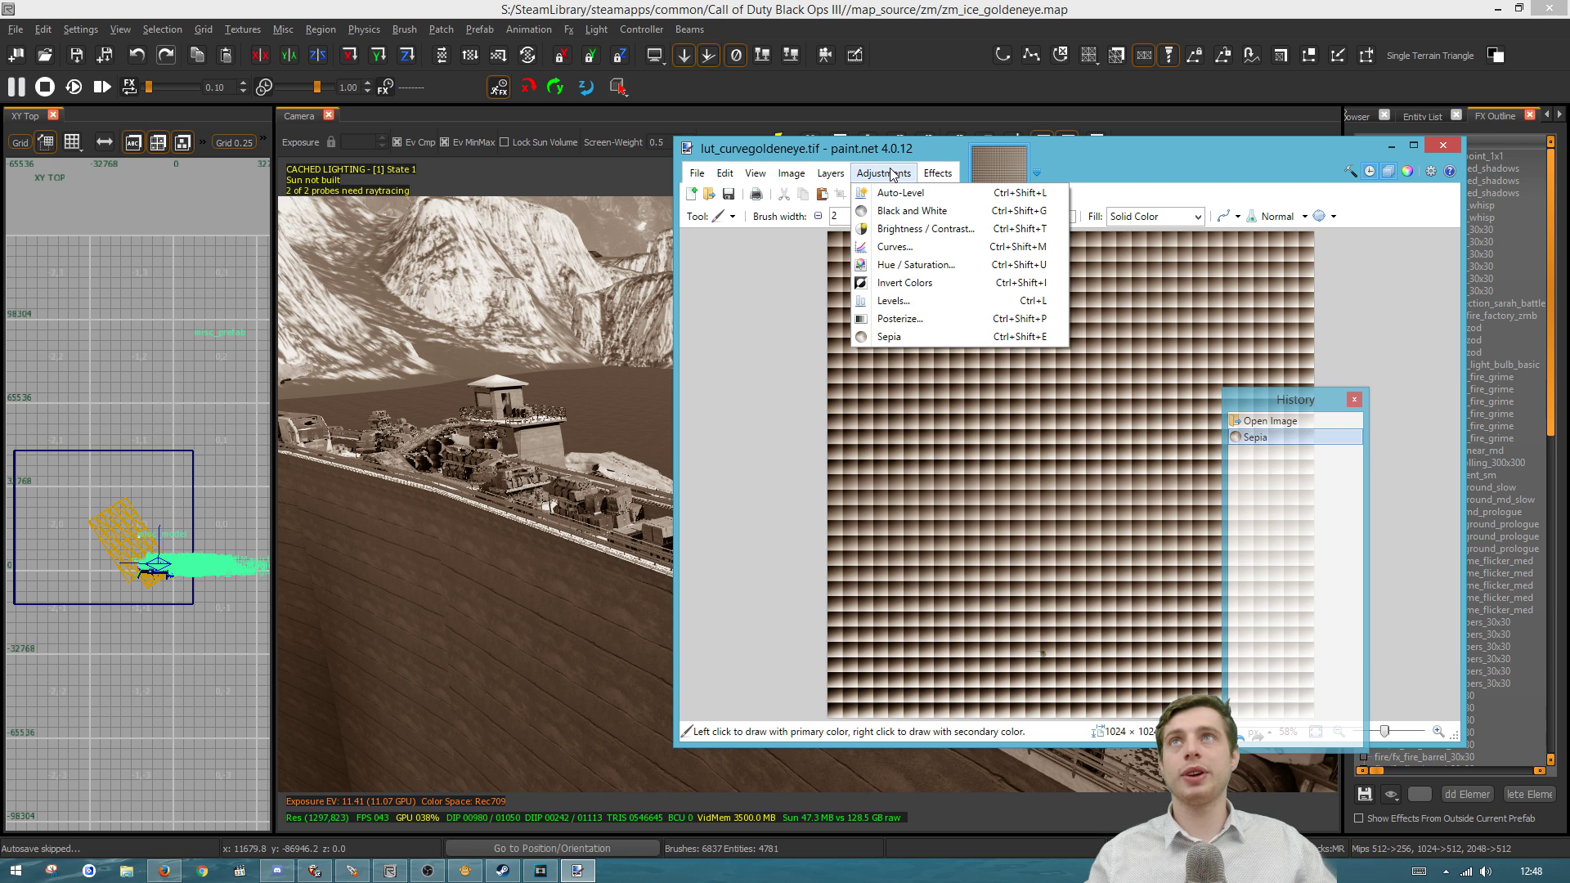
{"action": "key", "text": "ctrl+z"}
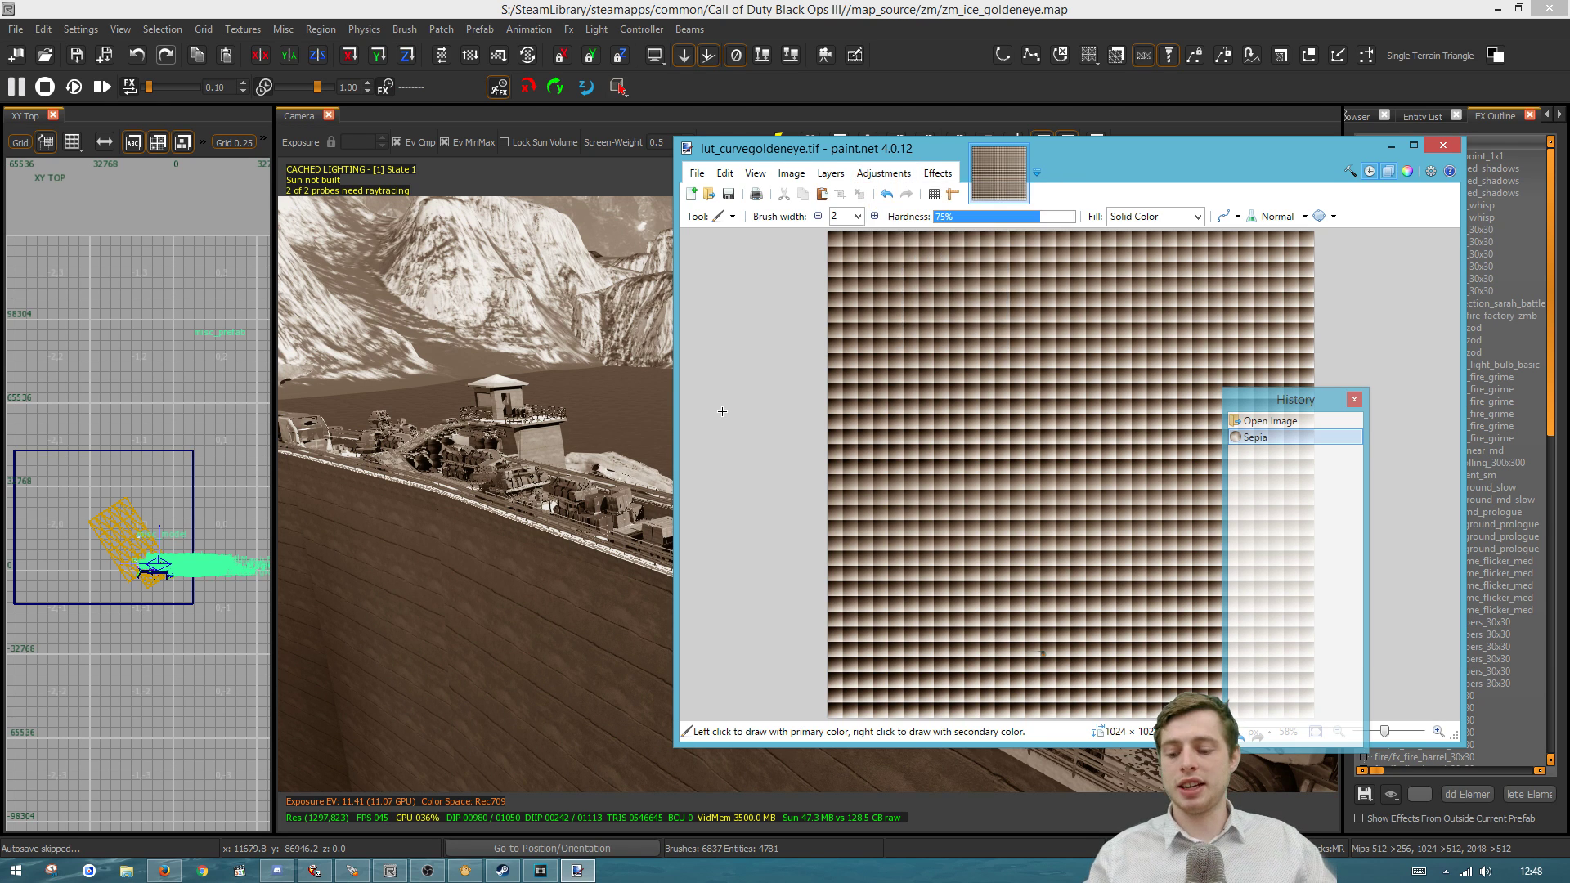
Apply a Hue / Saturation adjustment to the LUT image and save it
{"action": "left_click", "coordinate": [883, 174]}
{"action": "left_click", "coordinate": [953, 263]}
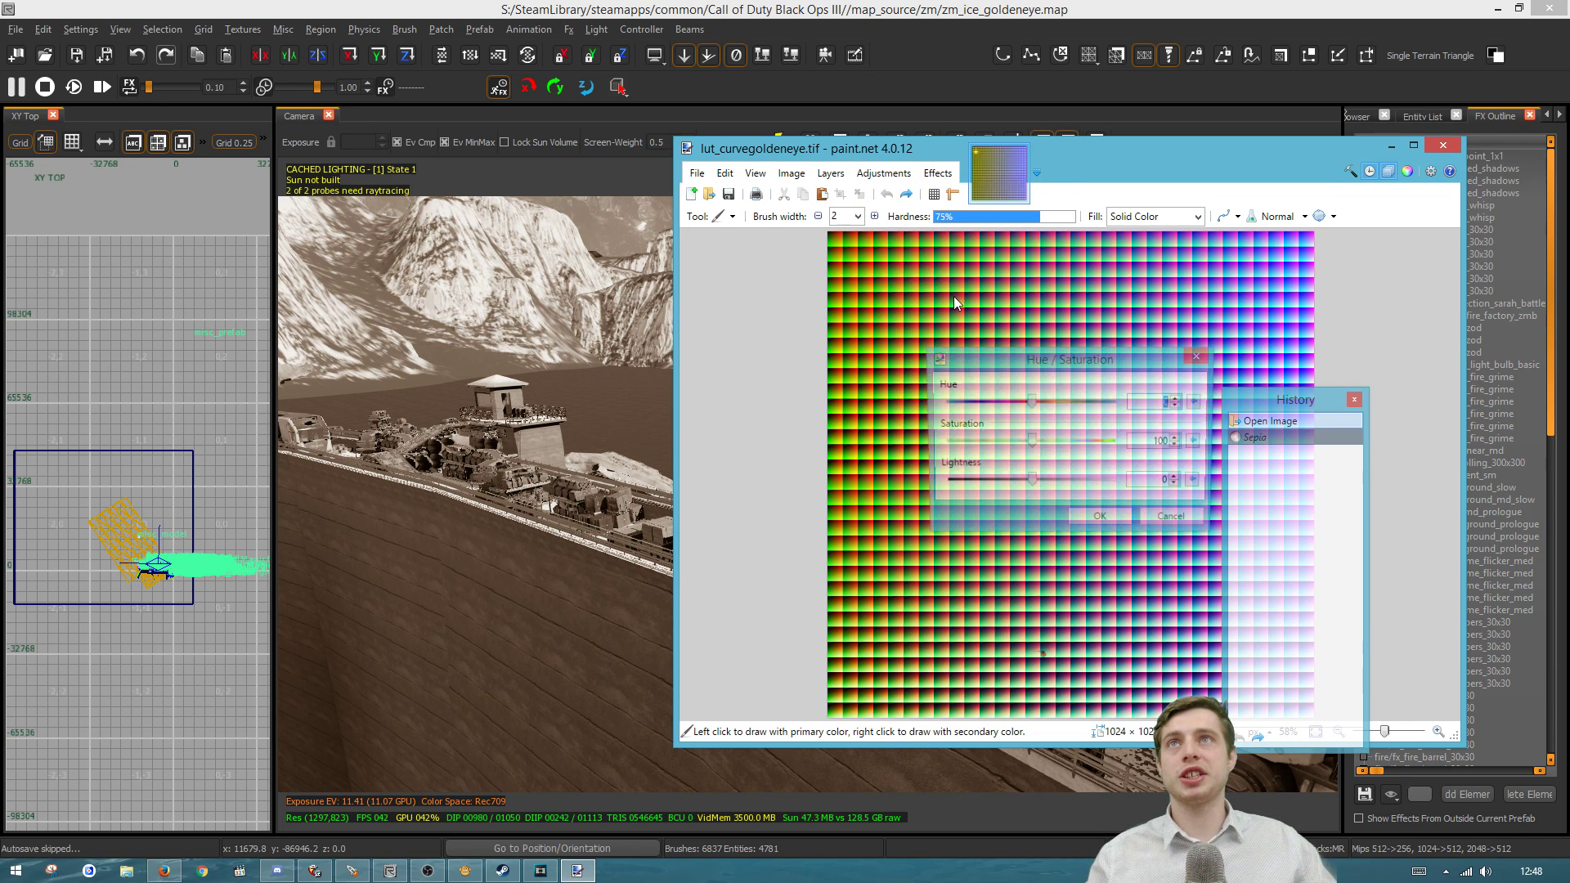
{"action": "key", "text": "Return"}
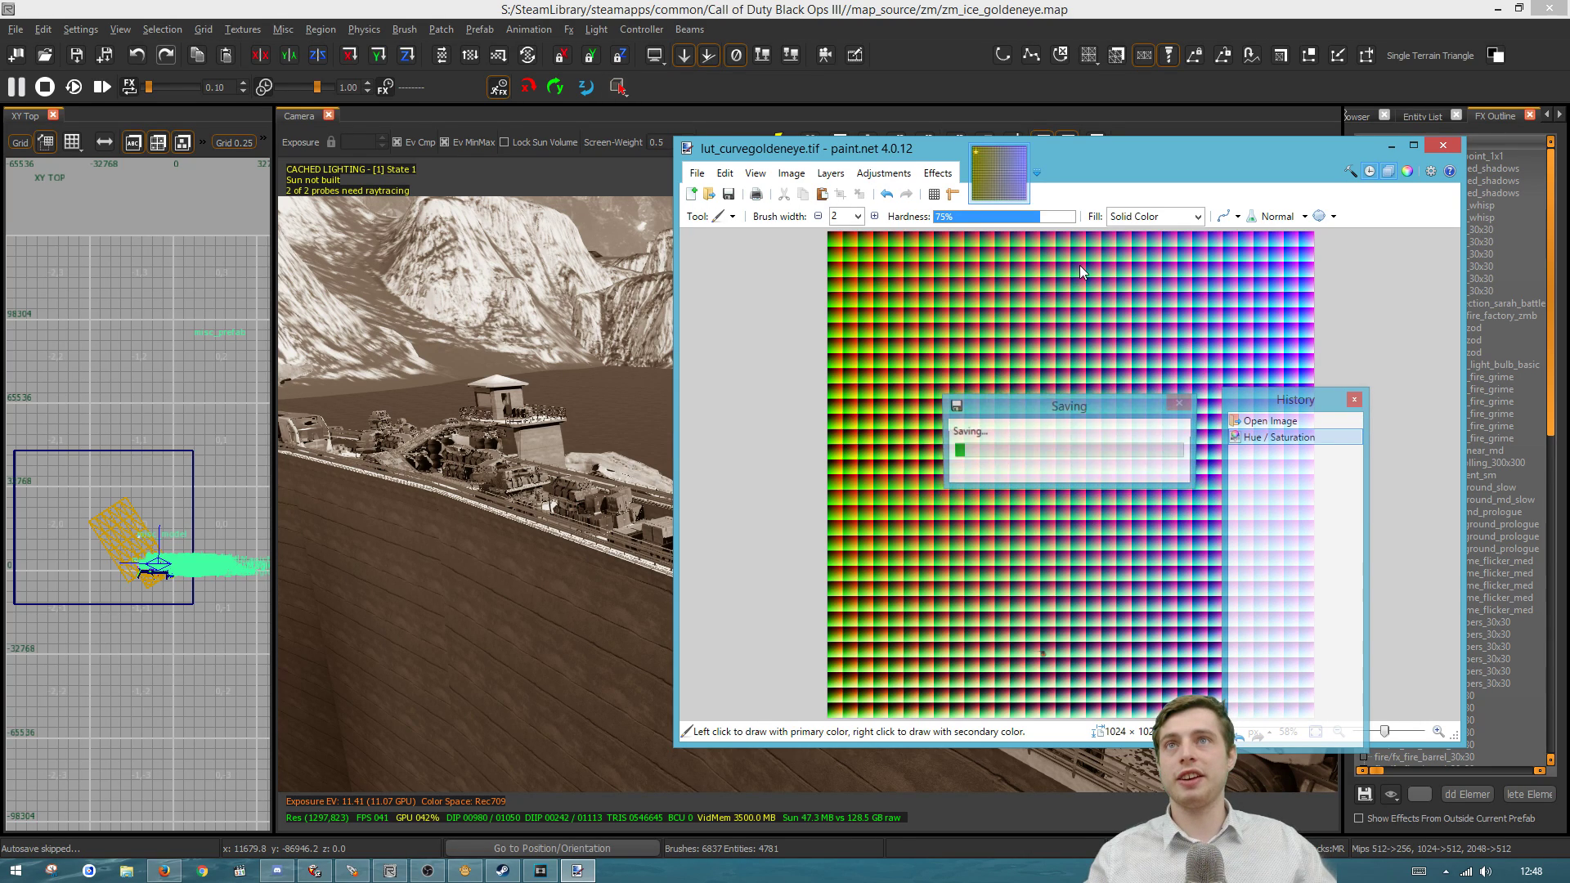
Move the image window clear of the camera view and apply another Hue / Saturation adjustment with Saturation at 112
{"action": "left_click_drag", "start_coordinate": [1006, 156], "coordinate": [1351, 118]}
{"action": "left_click", "coordinate": [1237, 137]}
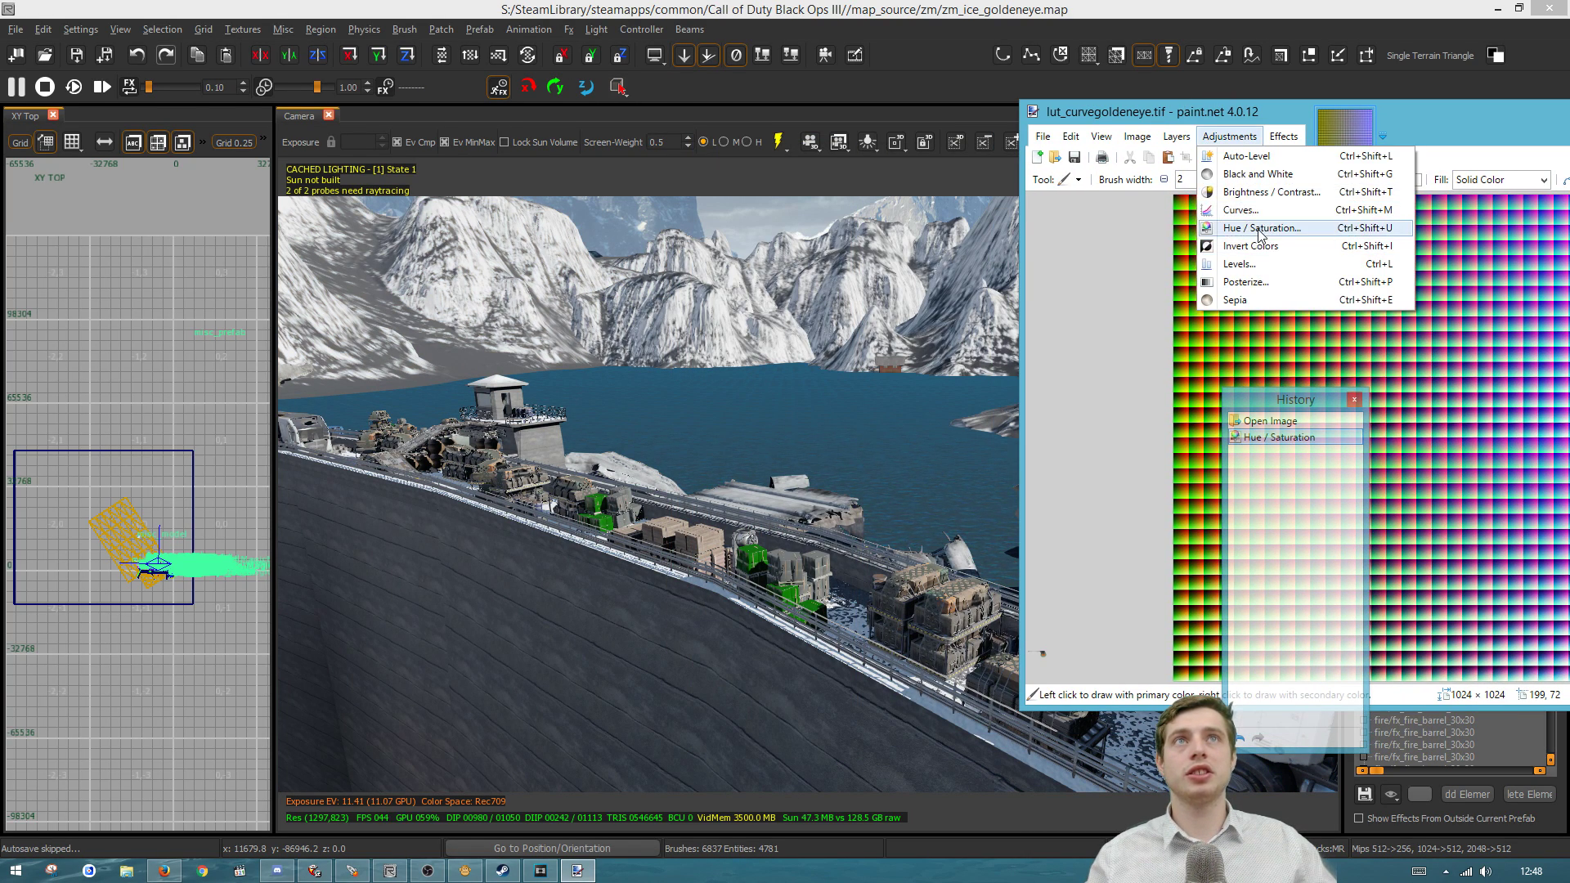
{"action": "left_click", "coordinate": [1238, 236]}
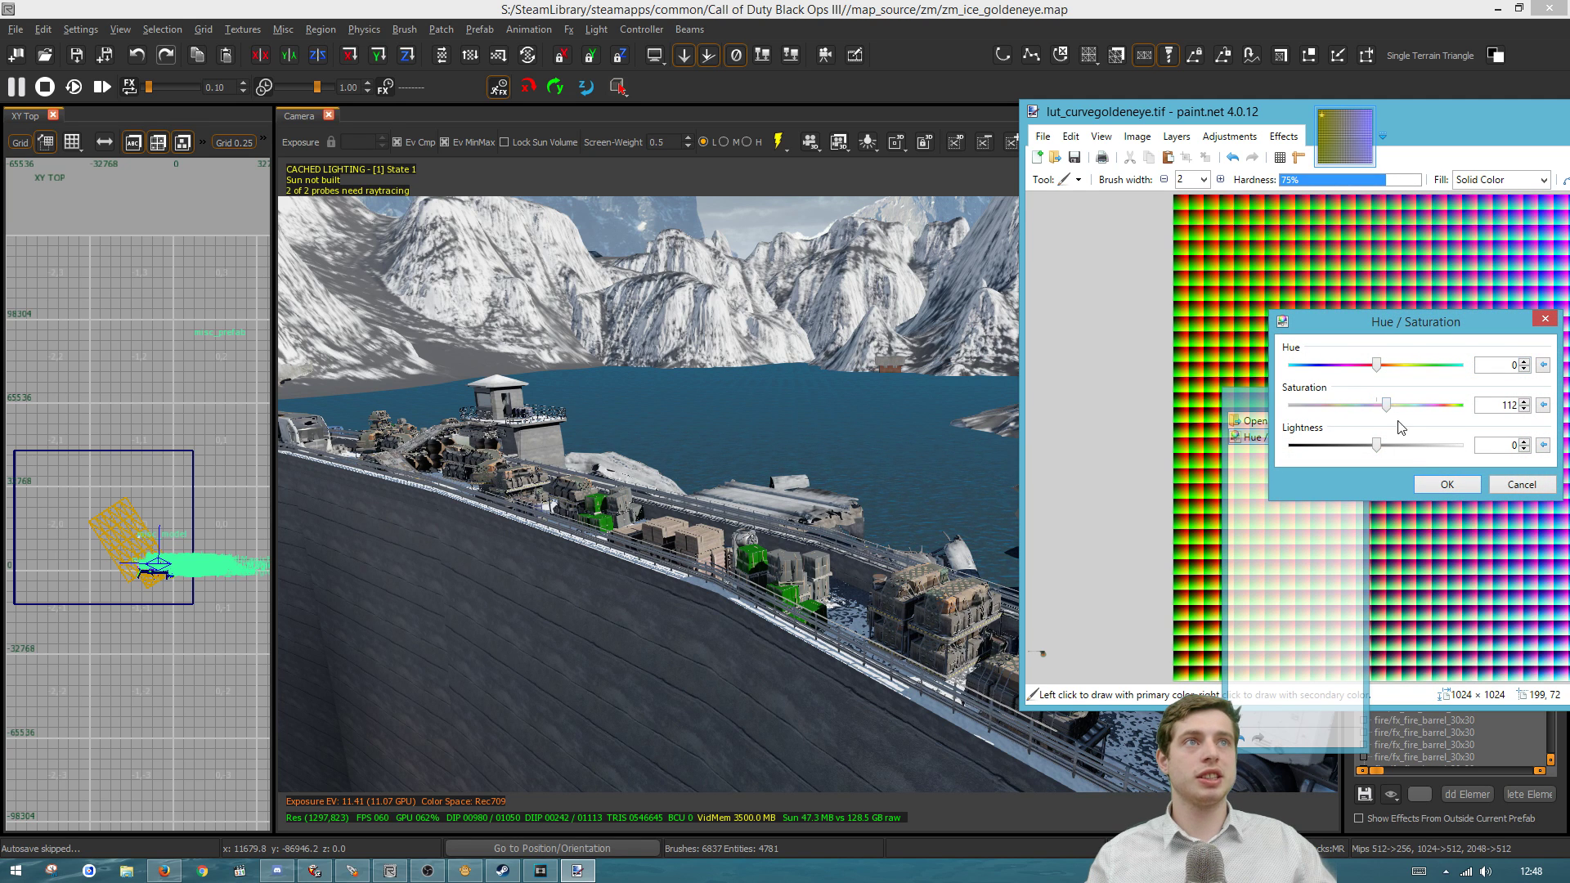
{"action": "left_click", "coordinate": [1445, 485]}
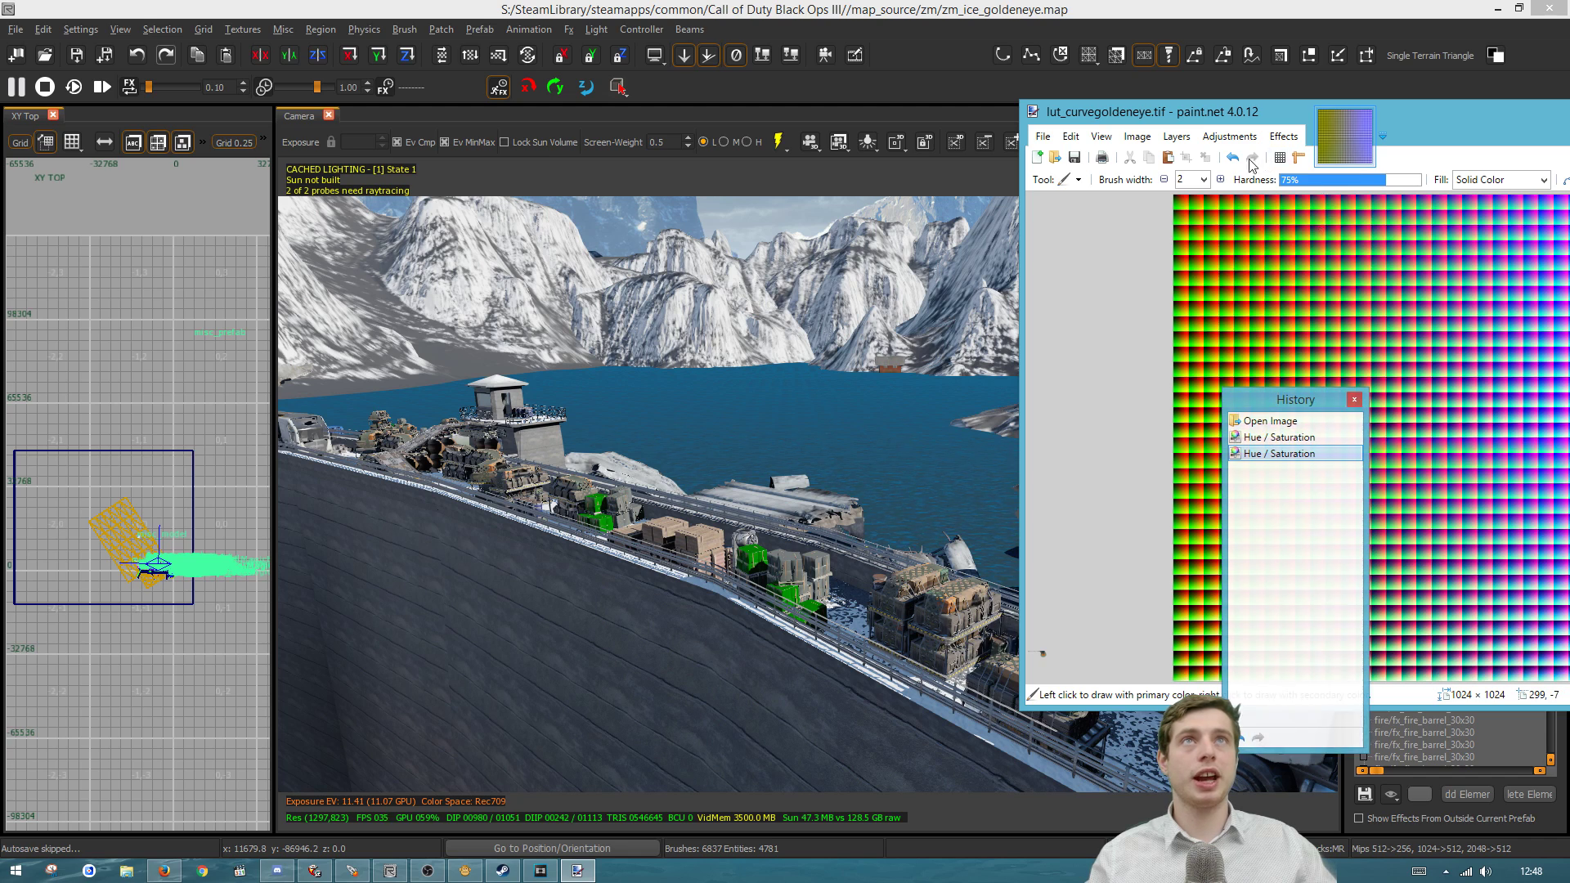
Try a much stronger saturation on the LUT image, save it to preview the map's colors, and undo it
{"action": "left_click", "coordinate": [1229, 136]}
{"action": "left_click", "coordinate": [1247, 233]}
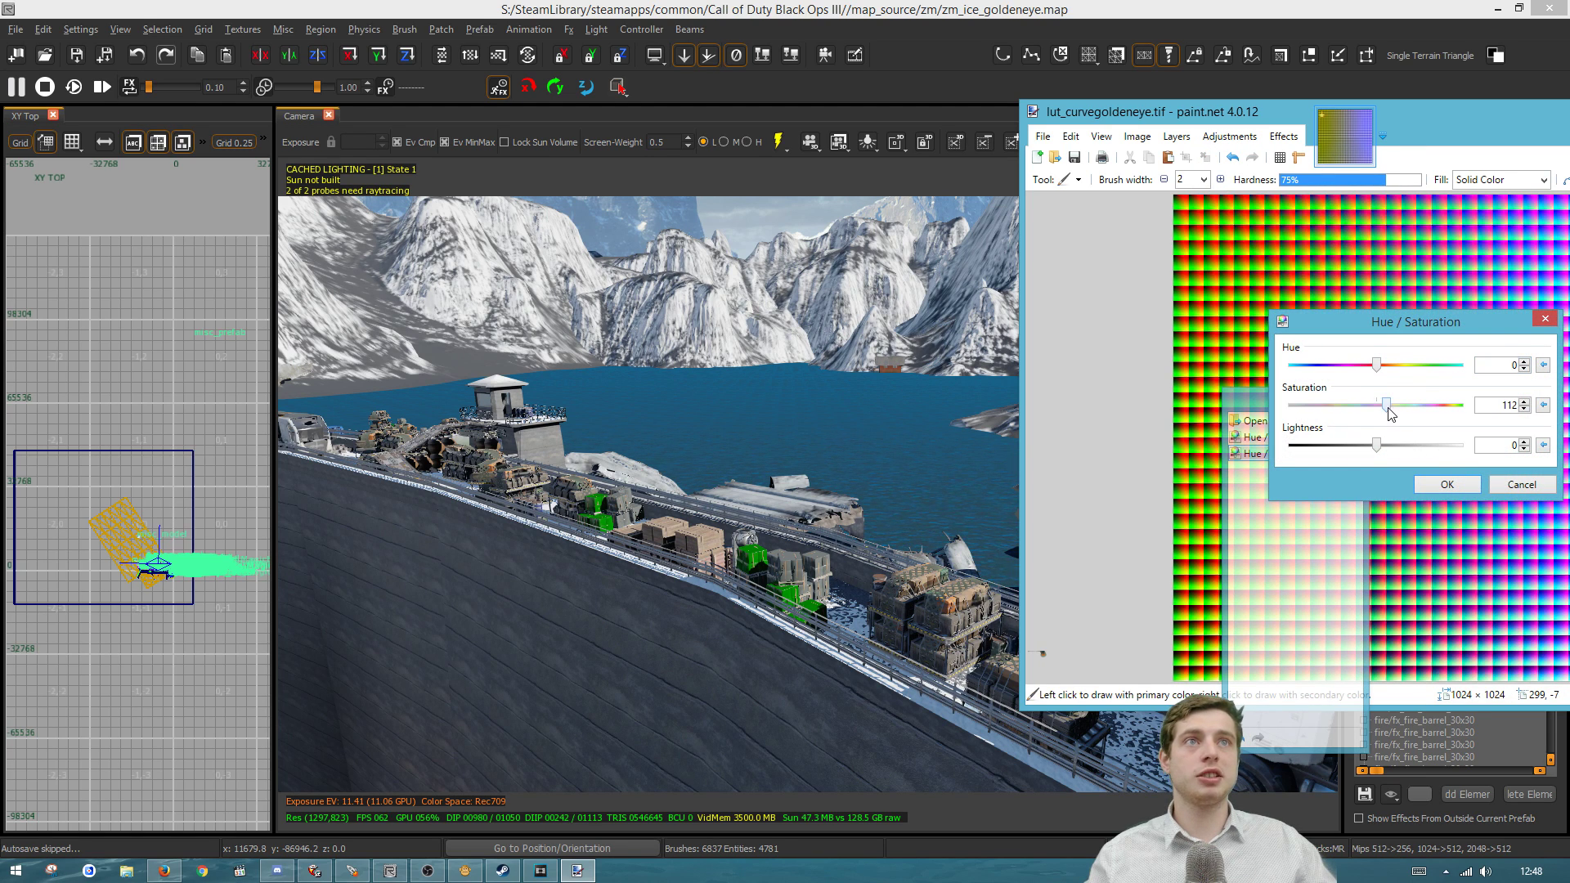
{"action": "left_click_drag", "start_coordinate": [1388, 414], "coordinate": [1445, 421]}
{"action": "left_click", "coordinate": [1445, 485]}
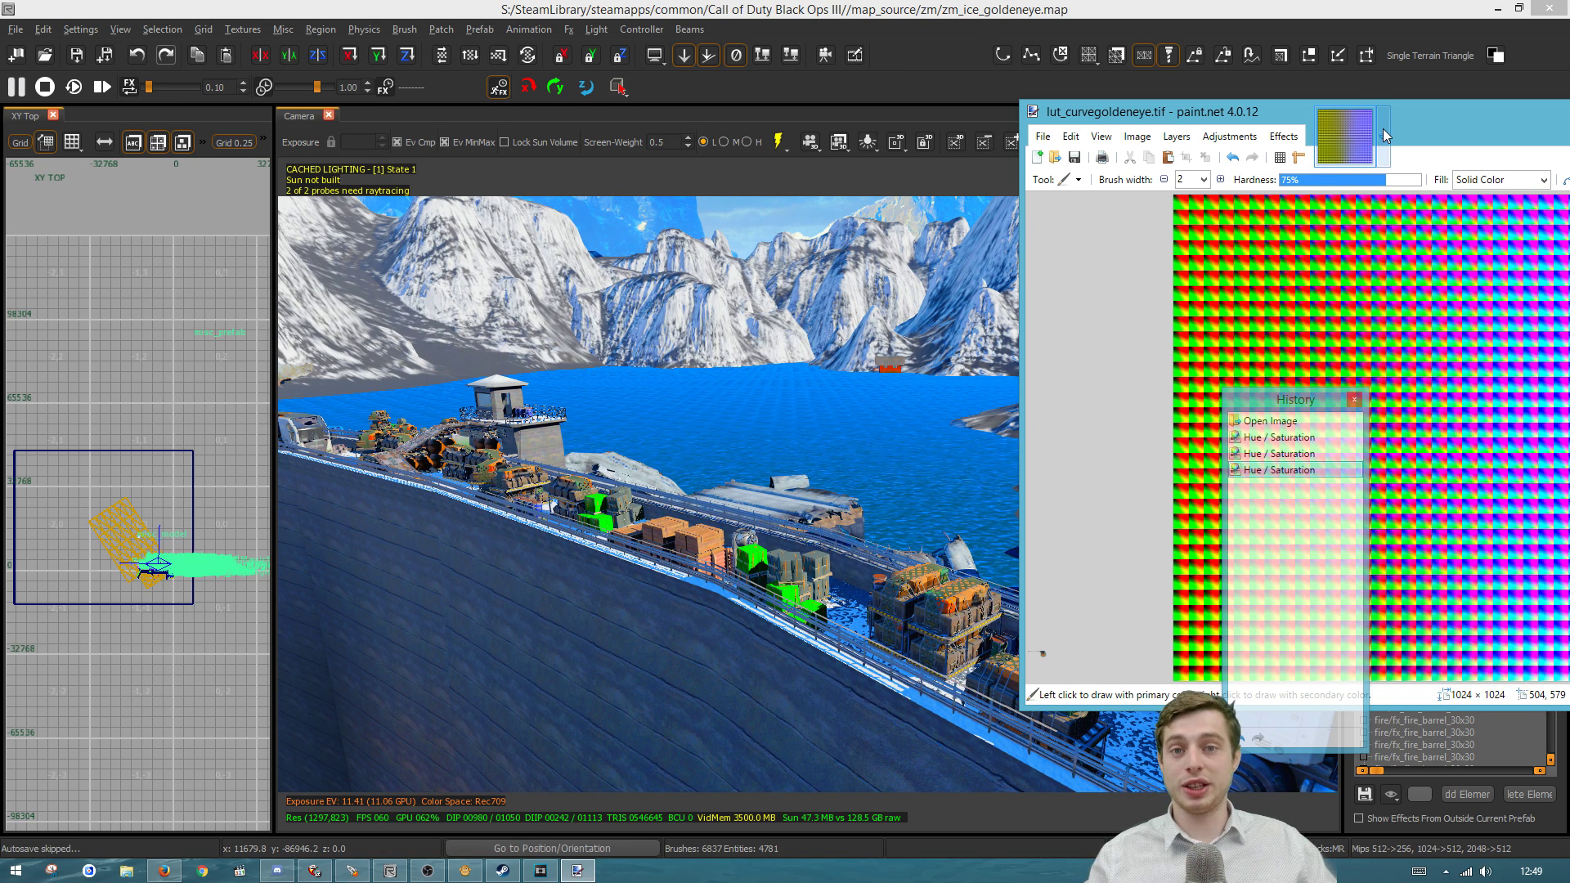
{"action": "key", "text": "ctrl+z"}
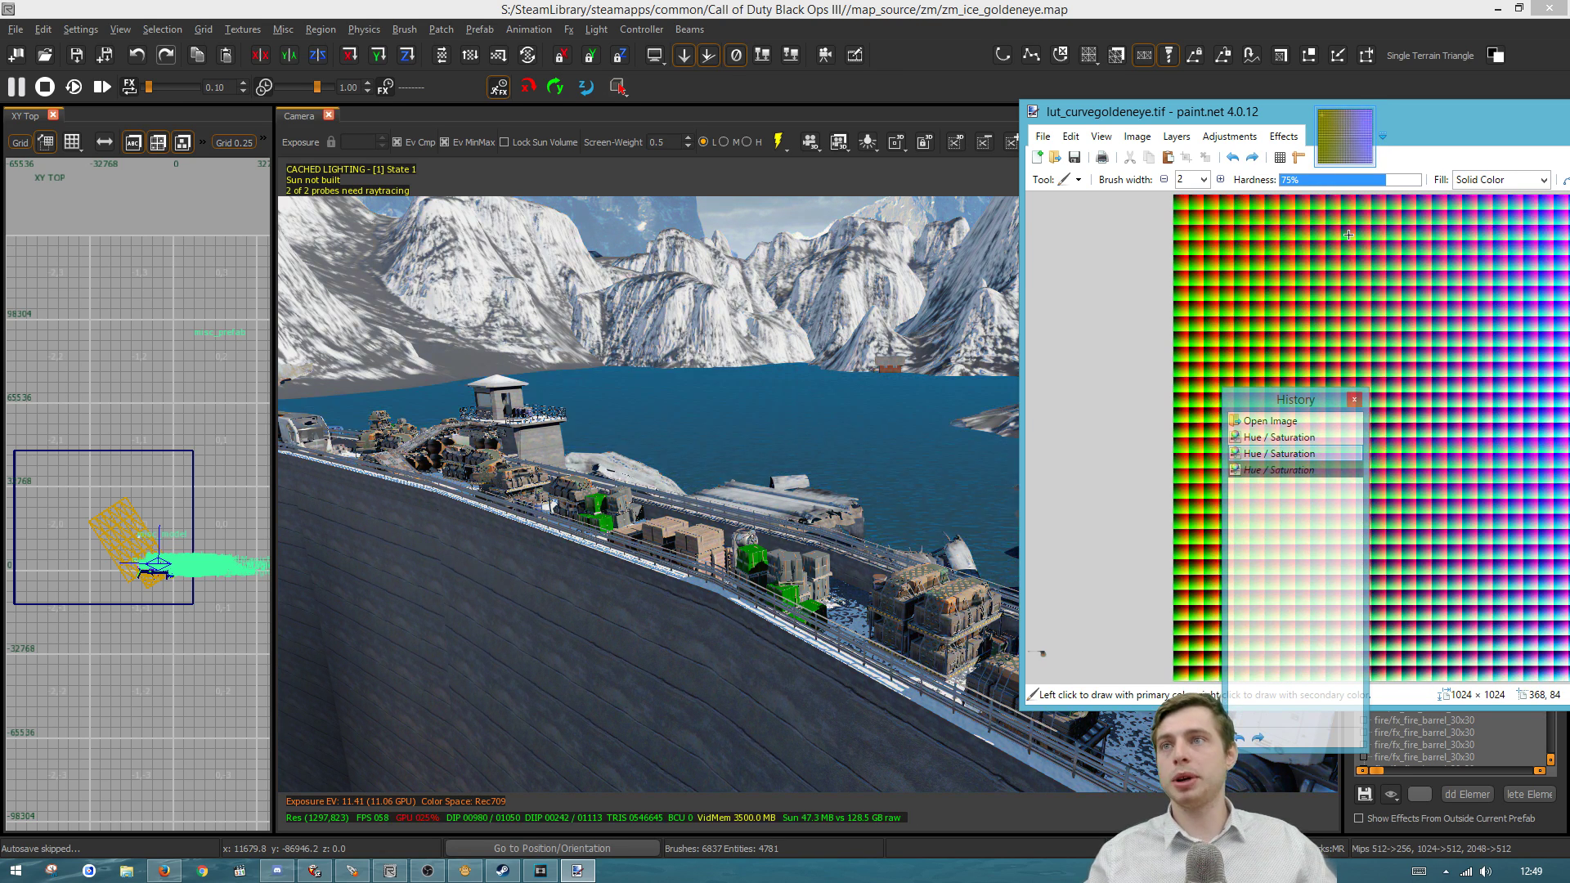
Undo and redo the 112 saturation adjustment, saving the LUT image each time to compare the map's colors
{"action": "key", "text": "ctrl+s"}
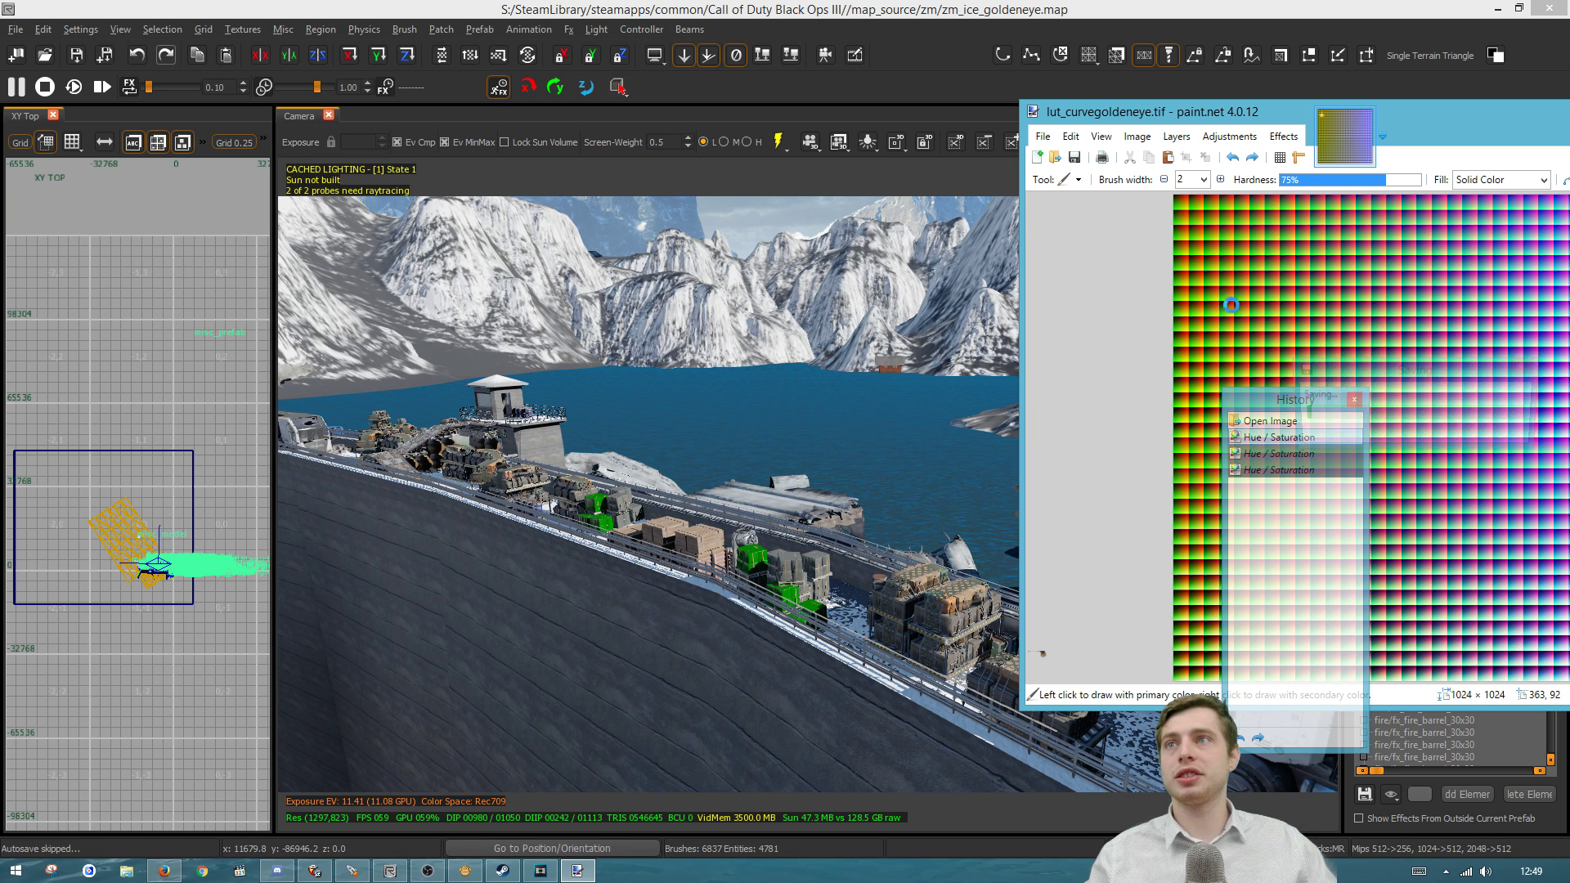
{"action": "key", "text": "ctrl+y"}
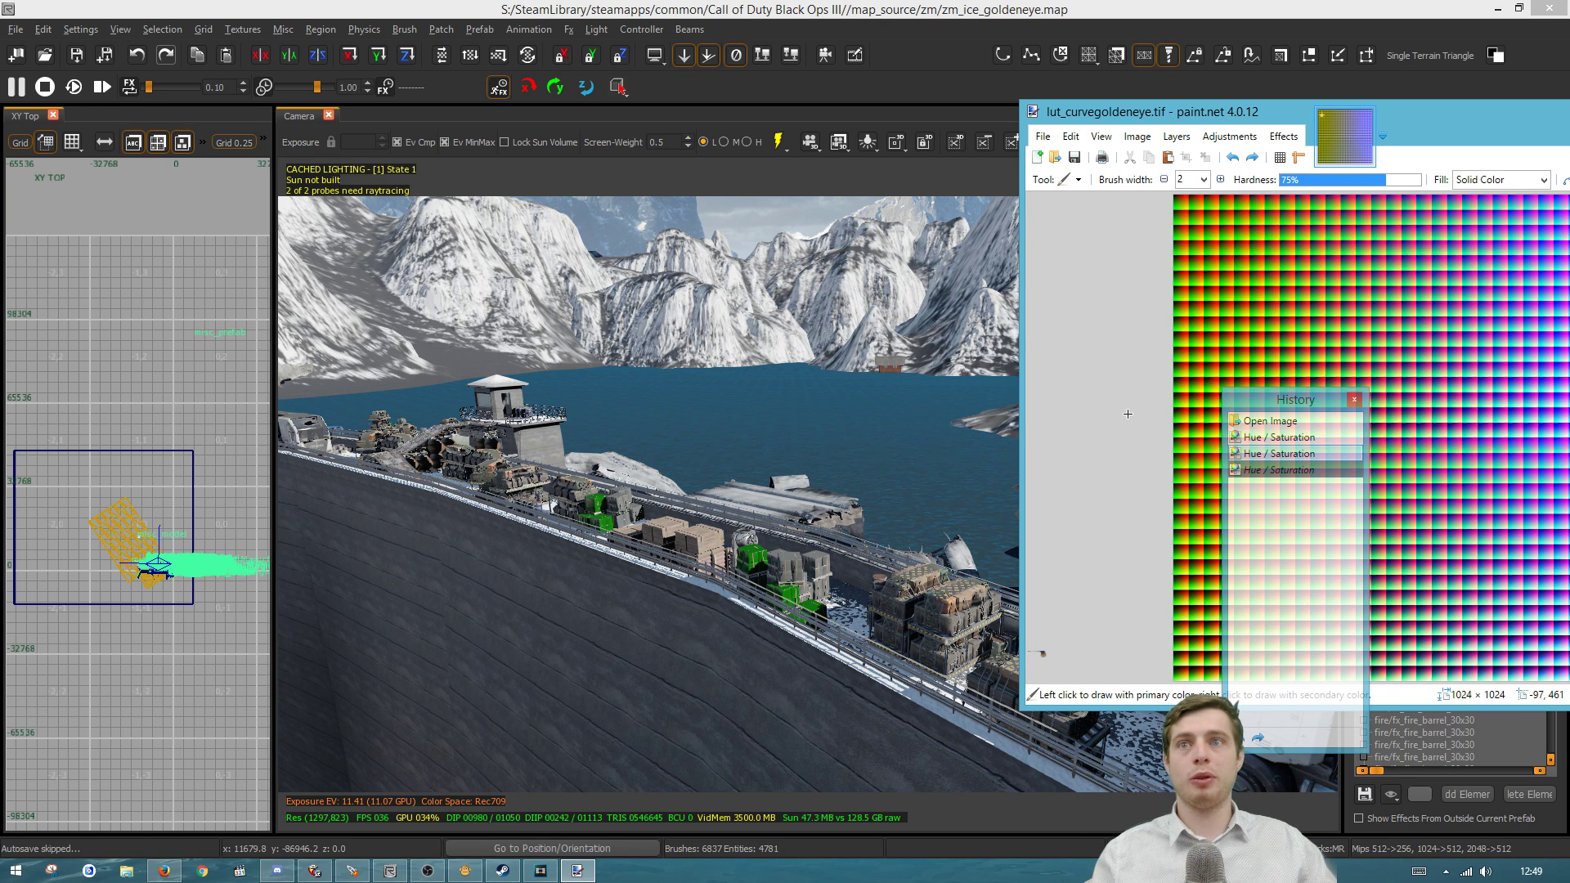
{"action": "key", "text": "ctrl+s"}
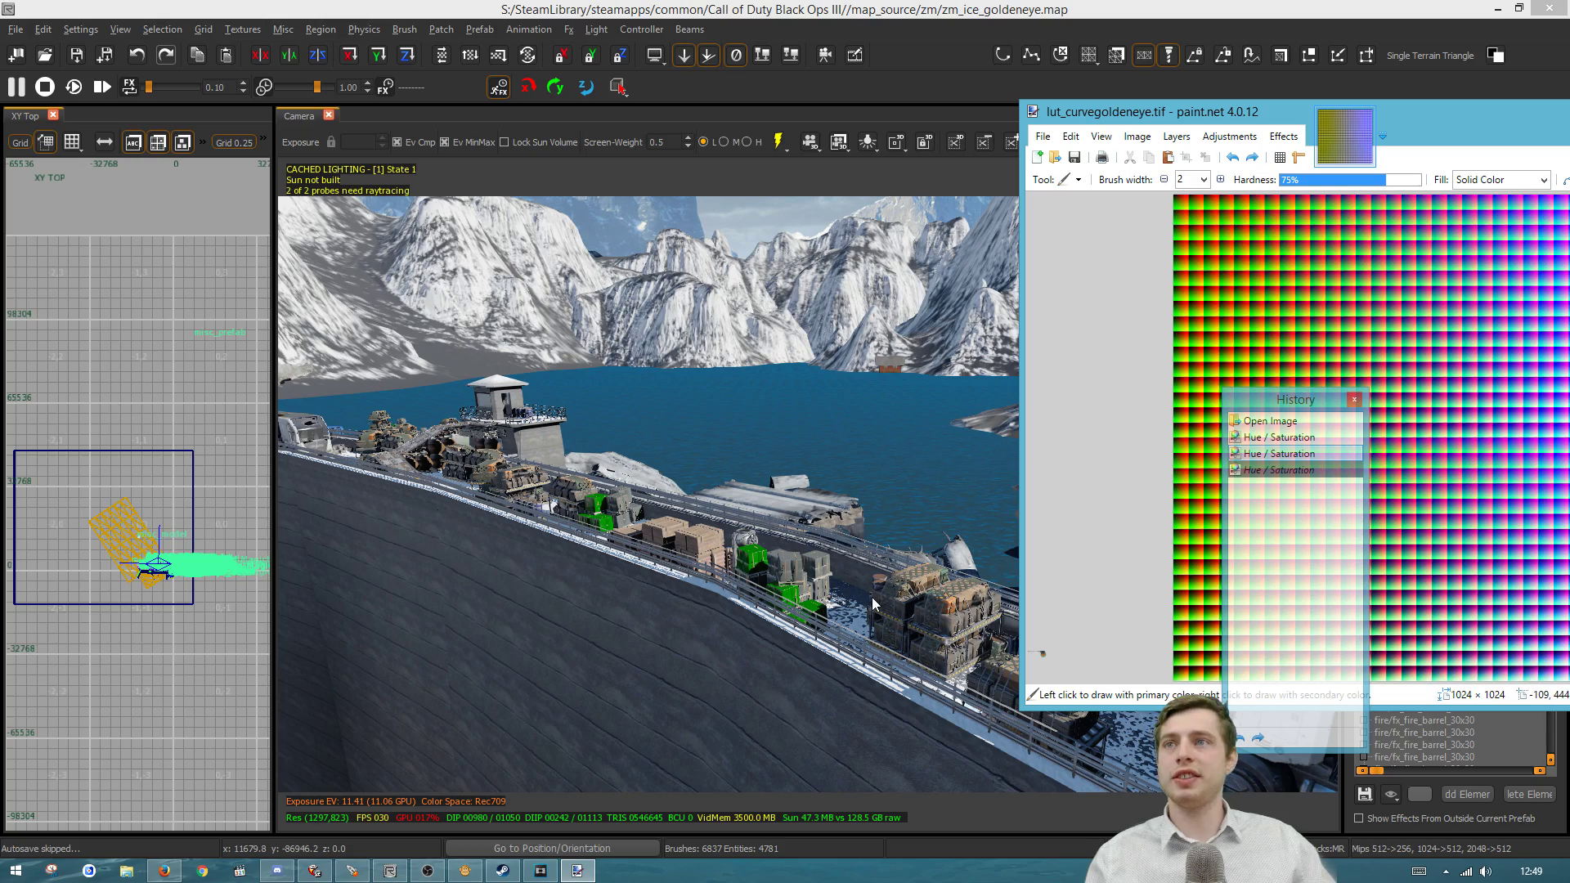
Frame the snowy base in the camera view, raise the LUT image's contrast to about 4, and save it
{"action": "right_click", "coordinate": [992, 641]}
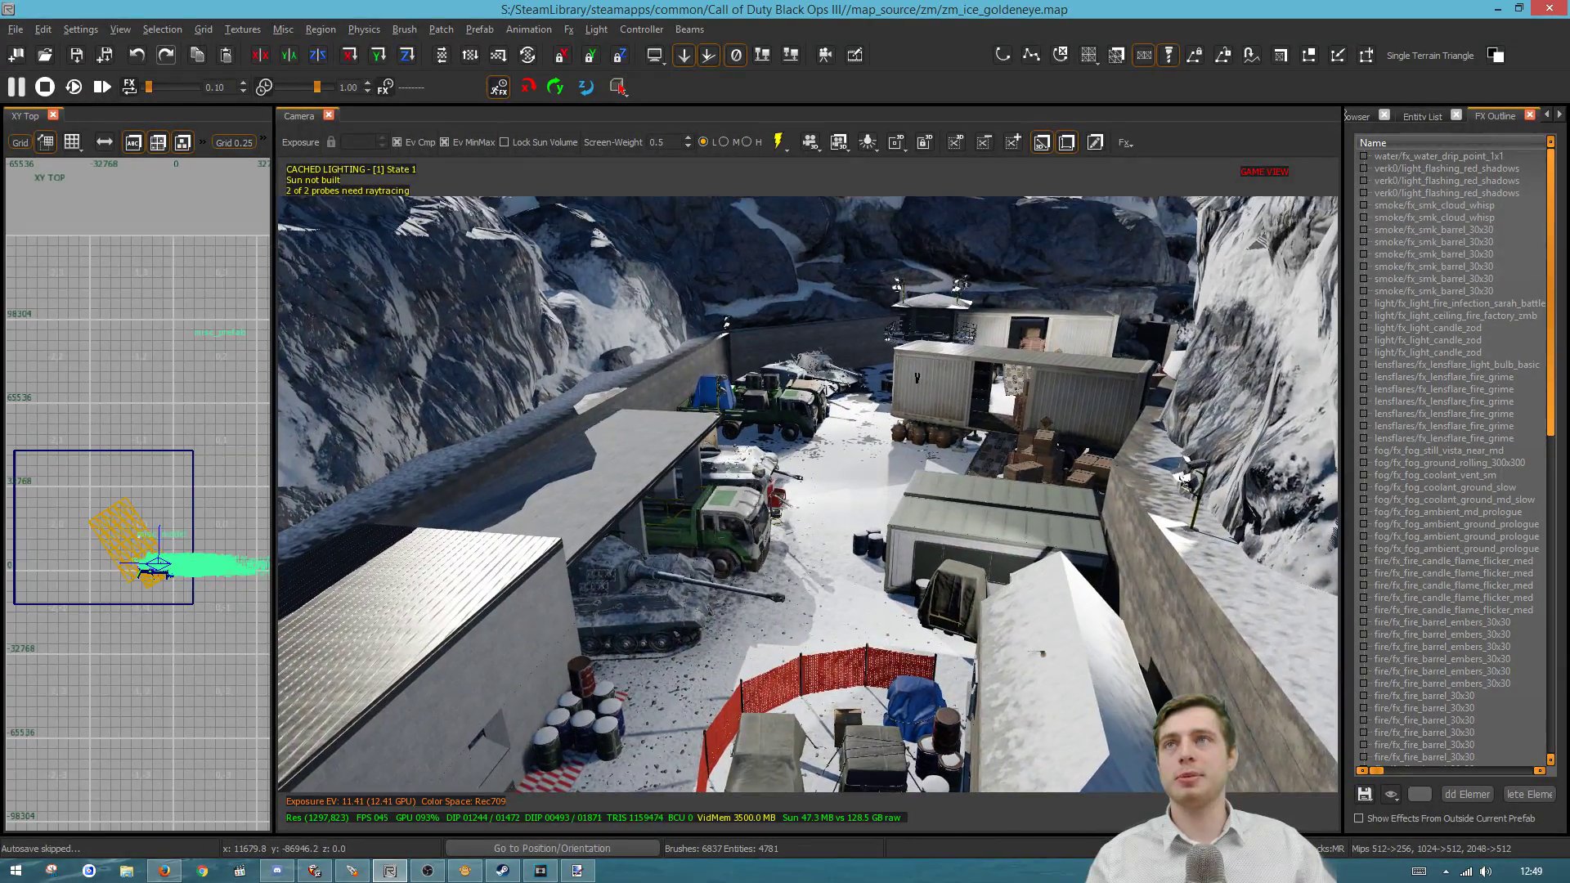
{"action": "right_click", "coordinate": [840, 605]}
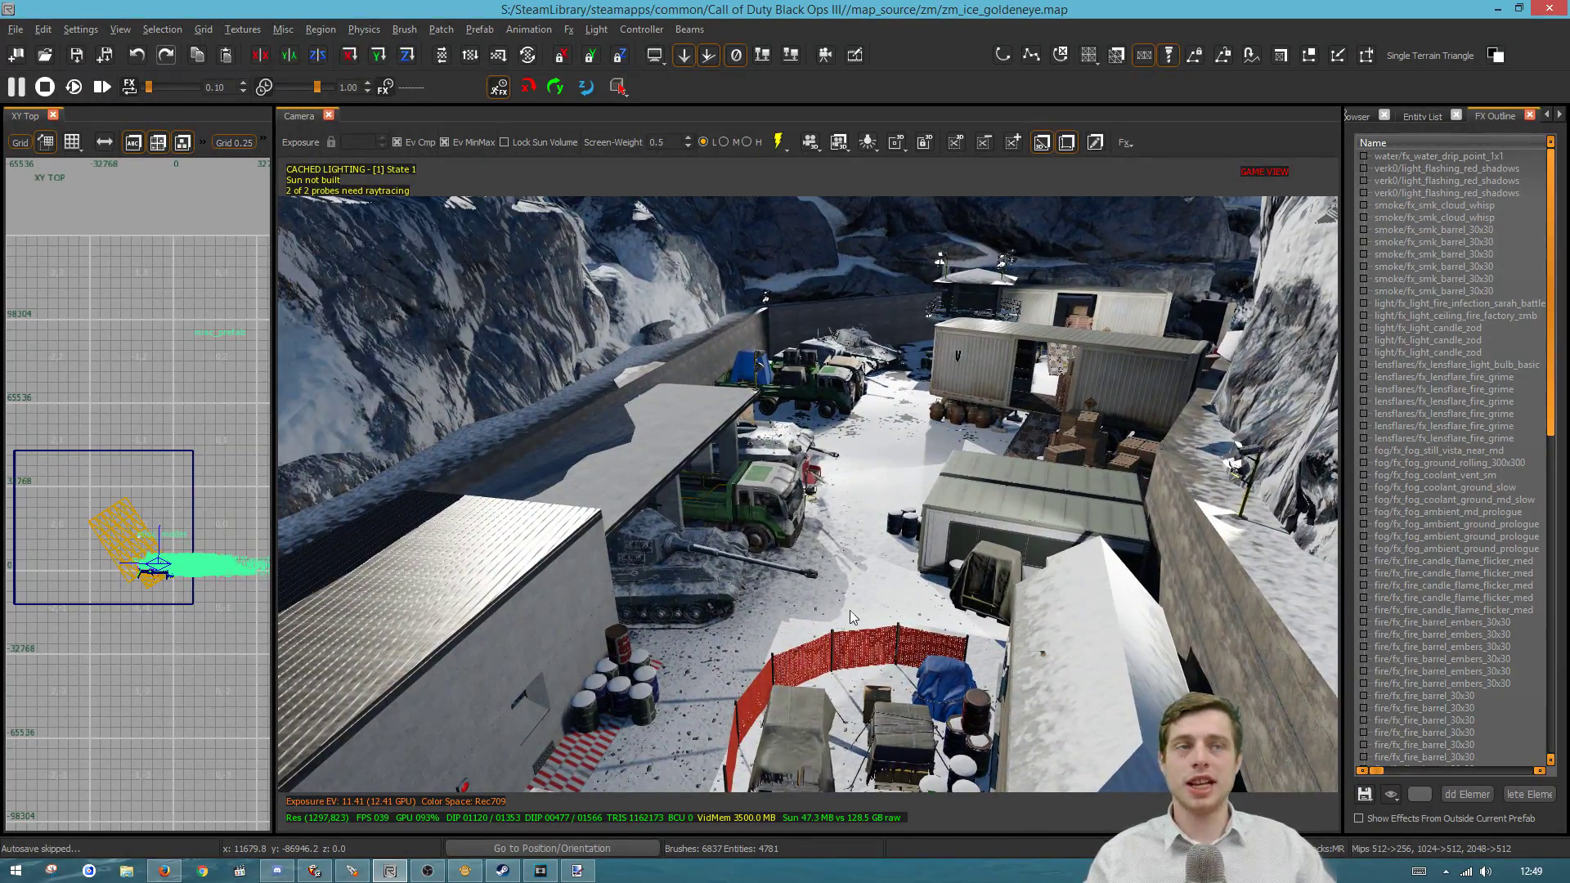
{"action": "key", "text": "alt+Tab"}
{"action": "left_click", "coordinate": [1228, 136]}
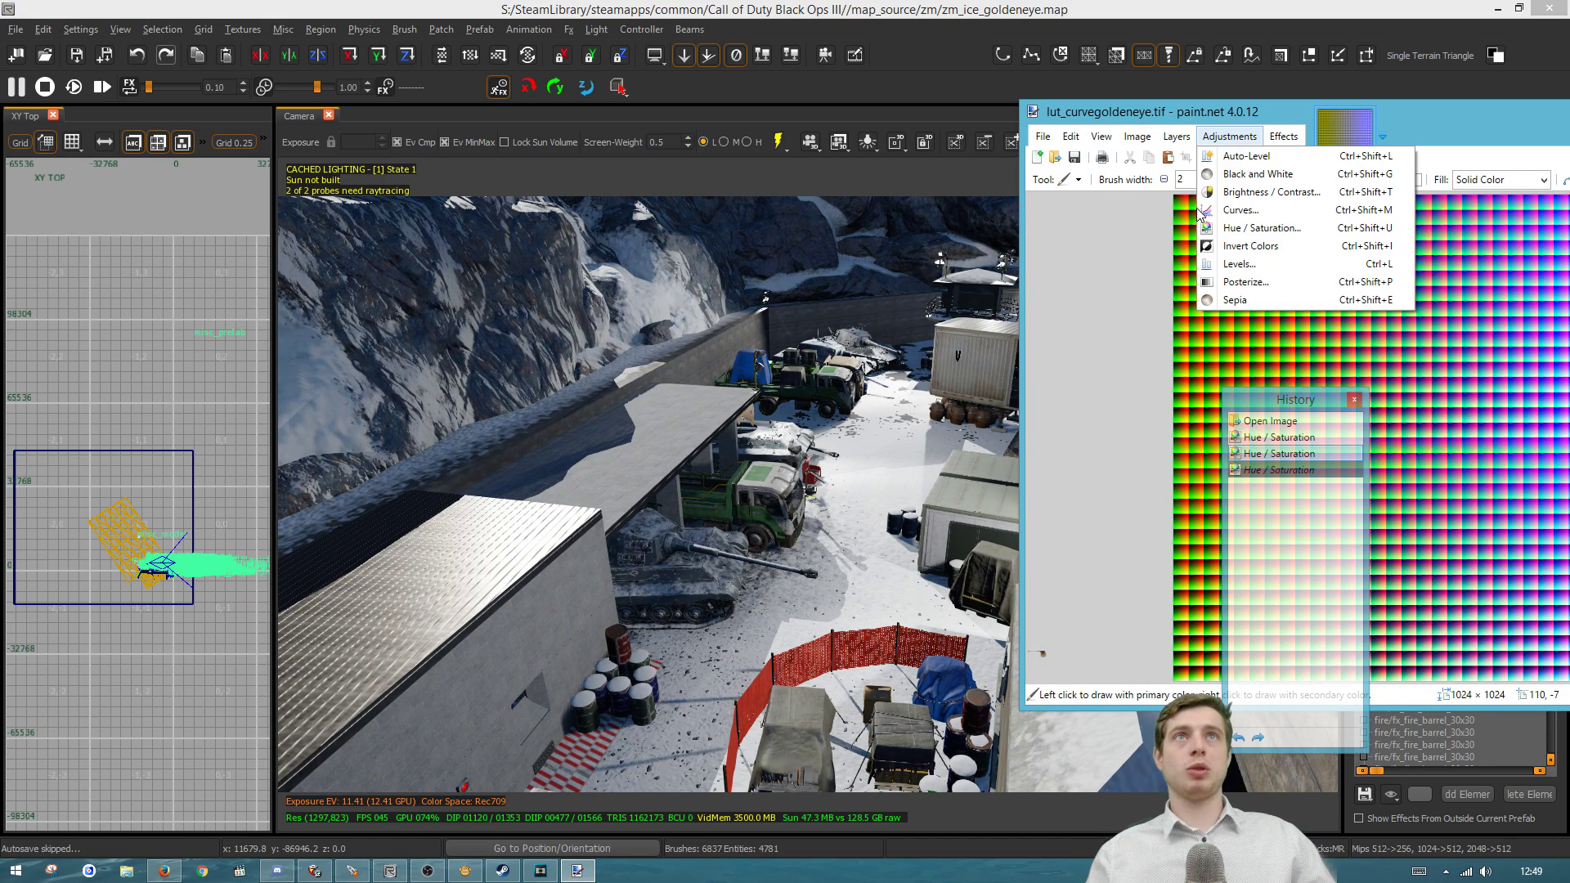
{"action": "left_click", "coordinate": [1235, 192]}
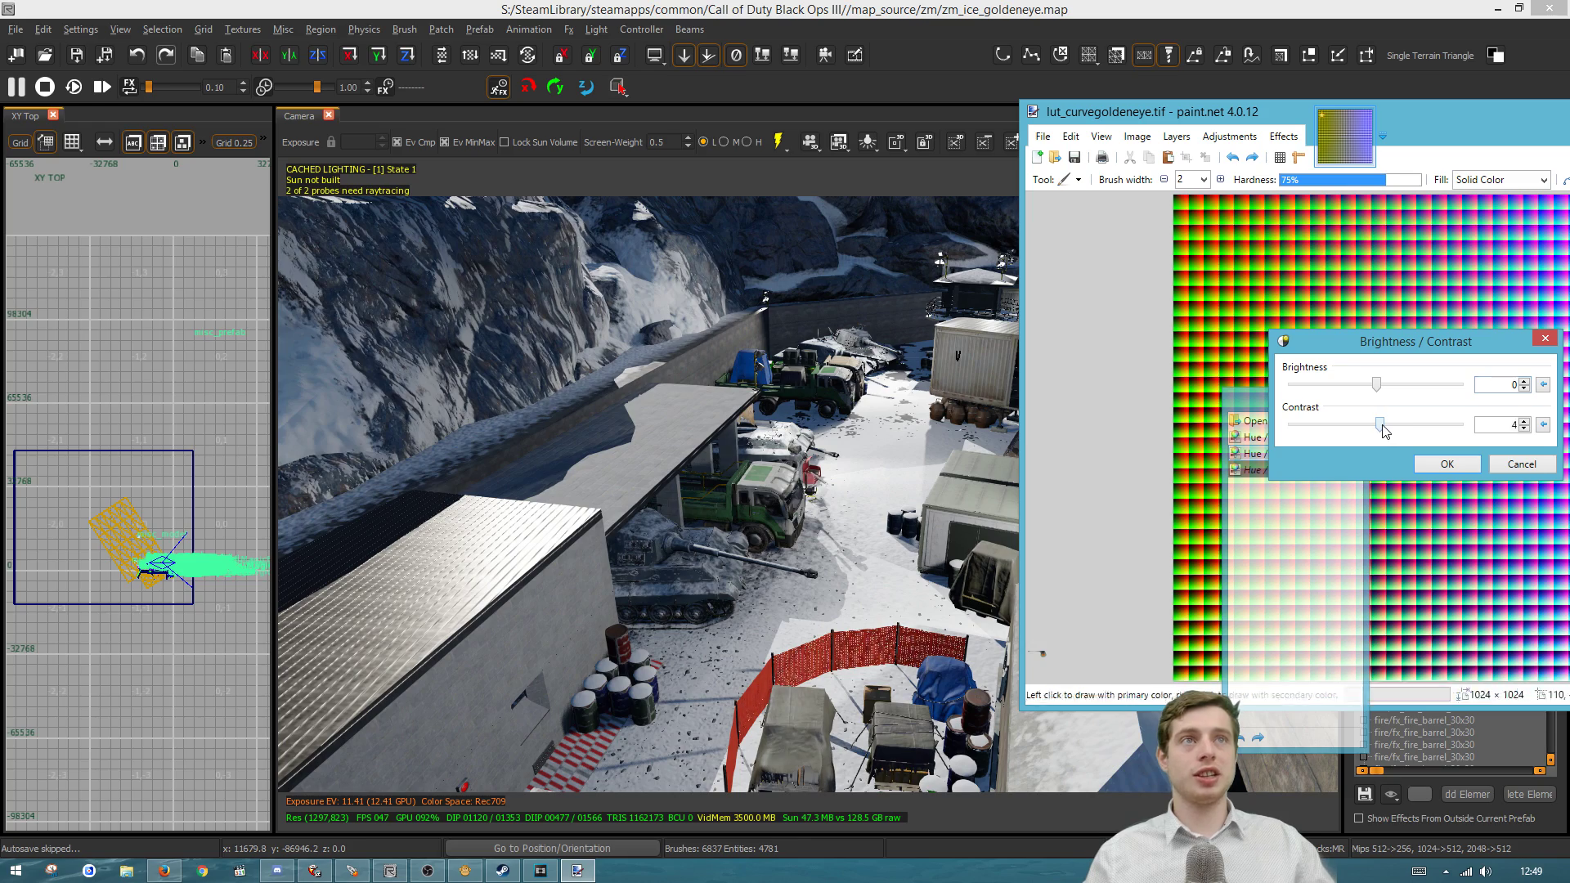
{"action": "left_click_drag", "start_coordinate": [1375, 424], "coordinate": [1384, 424]}
{"action": "left_click", "coordinate": [1443, 463]}
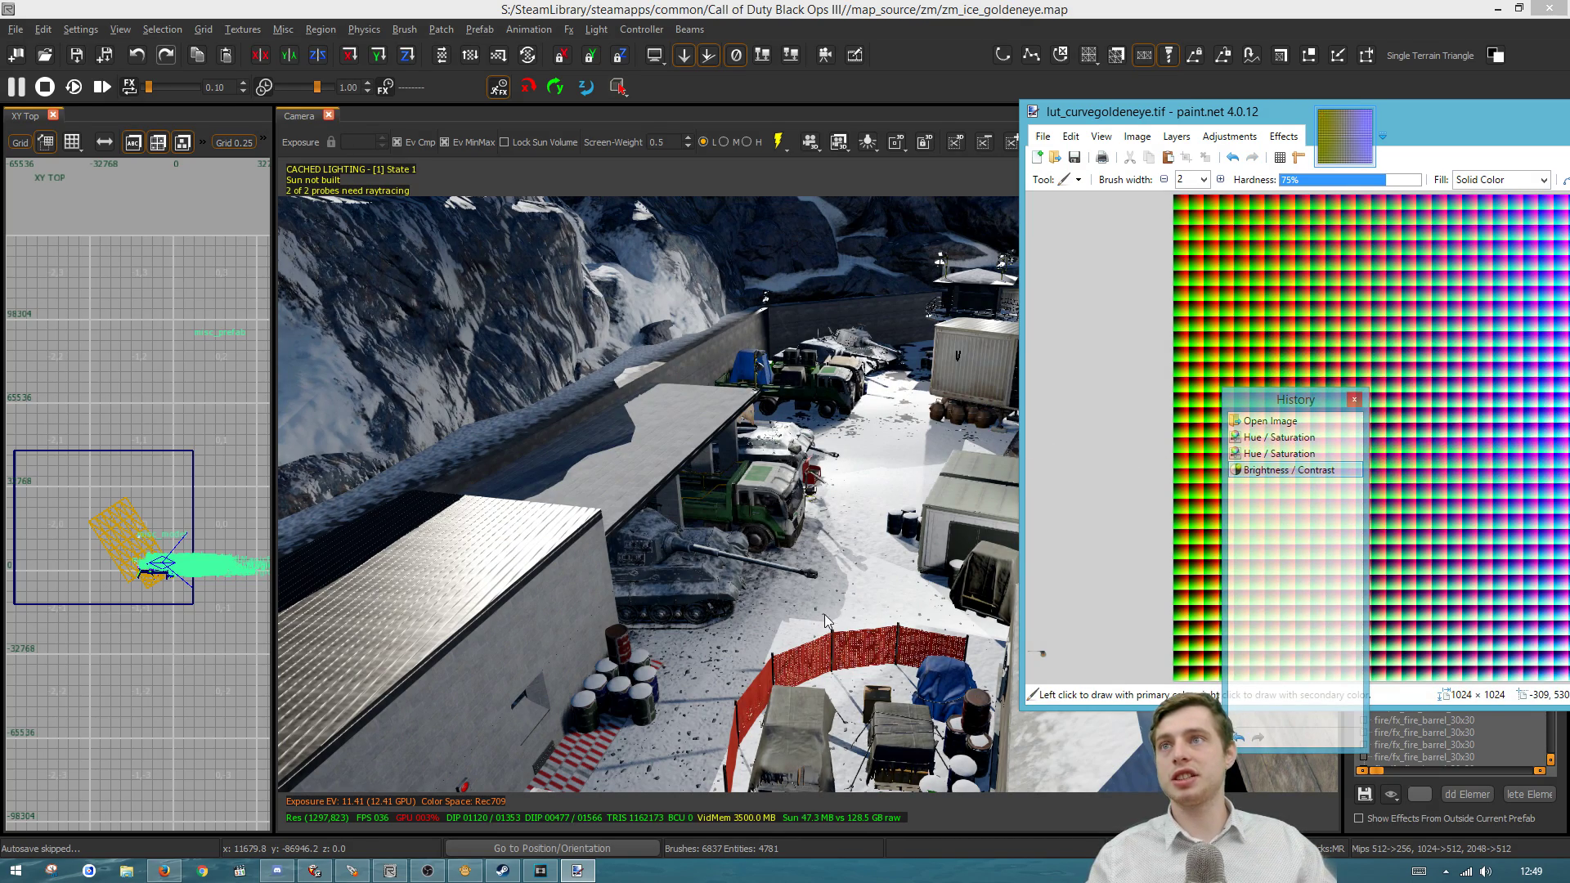
Raise only the red channel to about (103, 158) with an RGB Curves adjustment on the LUT image and save it
{"action": "right_click", "coordinate": [824, 614]}
{"action": "key", "text": "alt+Tab"}
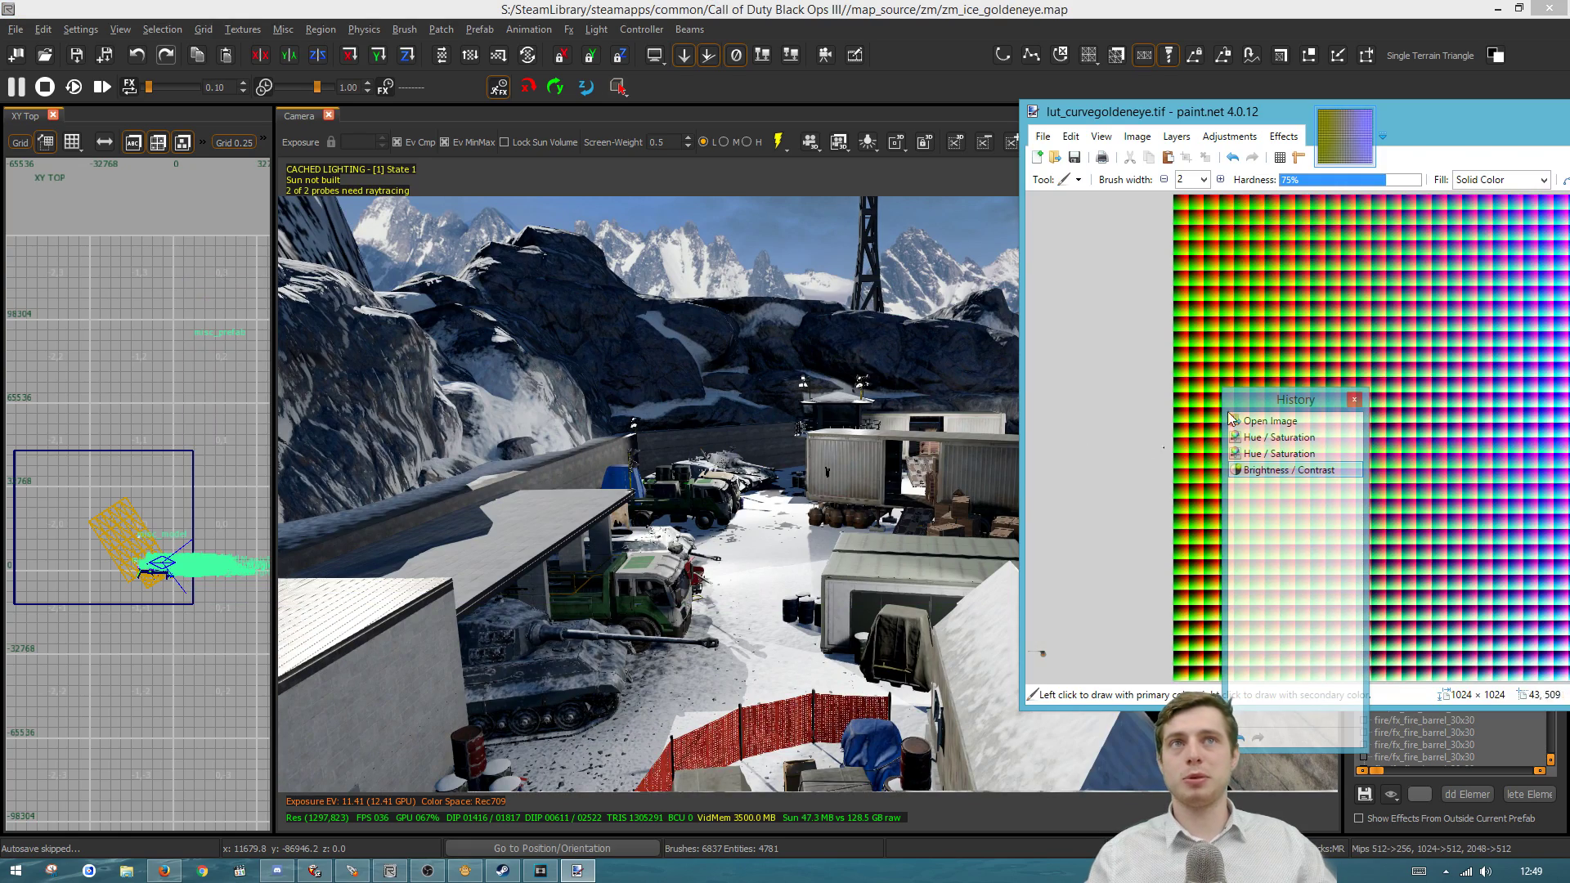
{"action": "left_click", "coordinate": [1229, 136]}
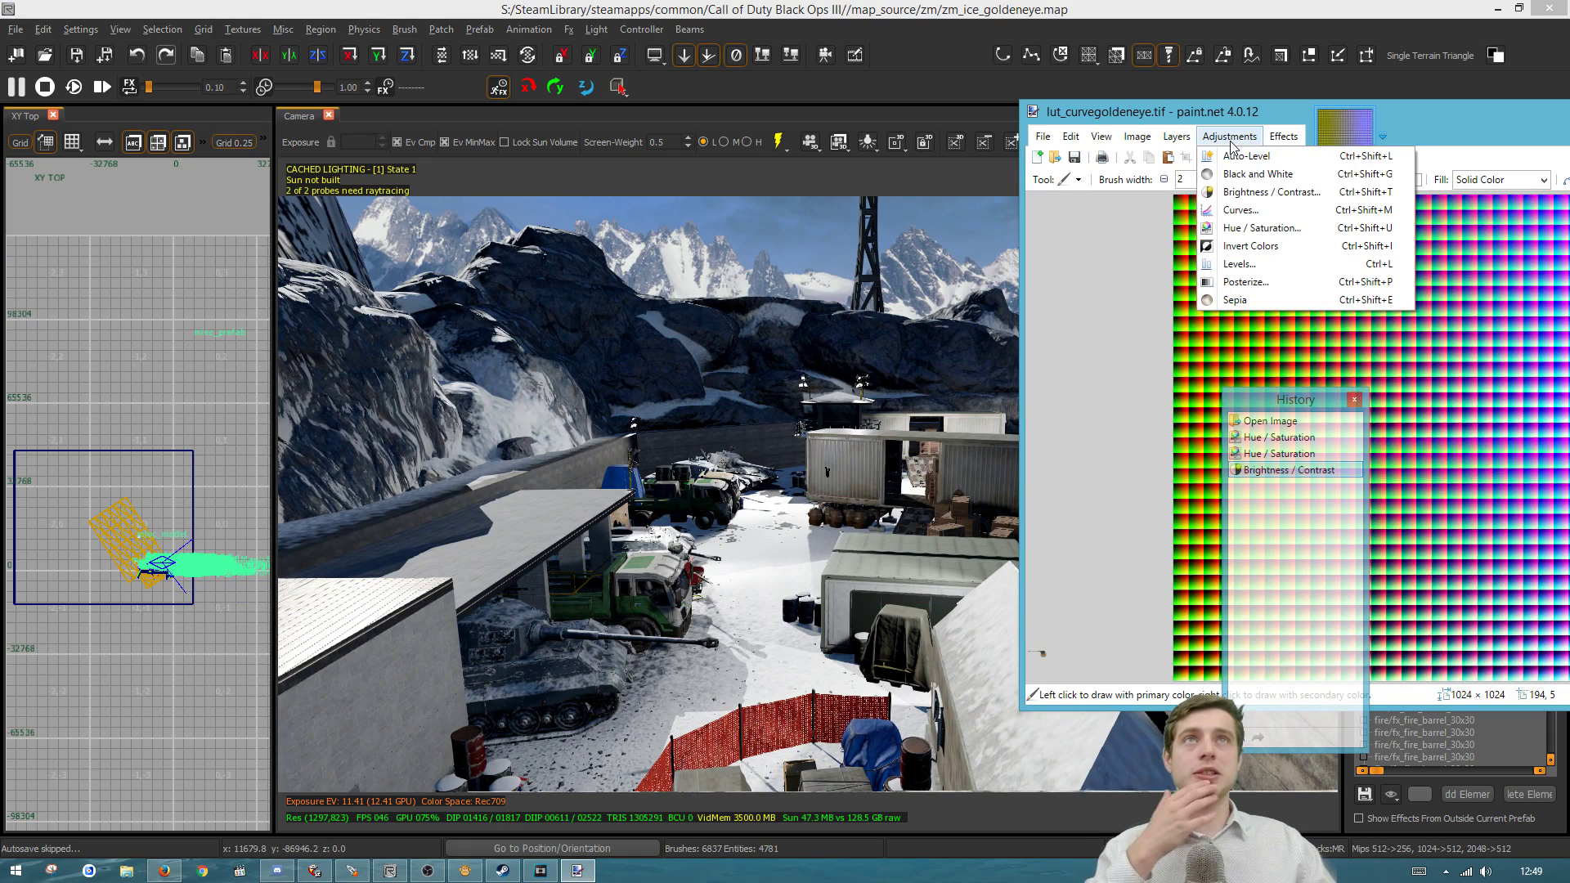
{"action": "left_click", "coordinate": [1251, 210]}
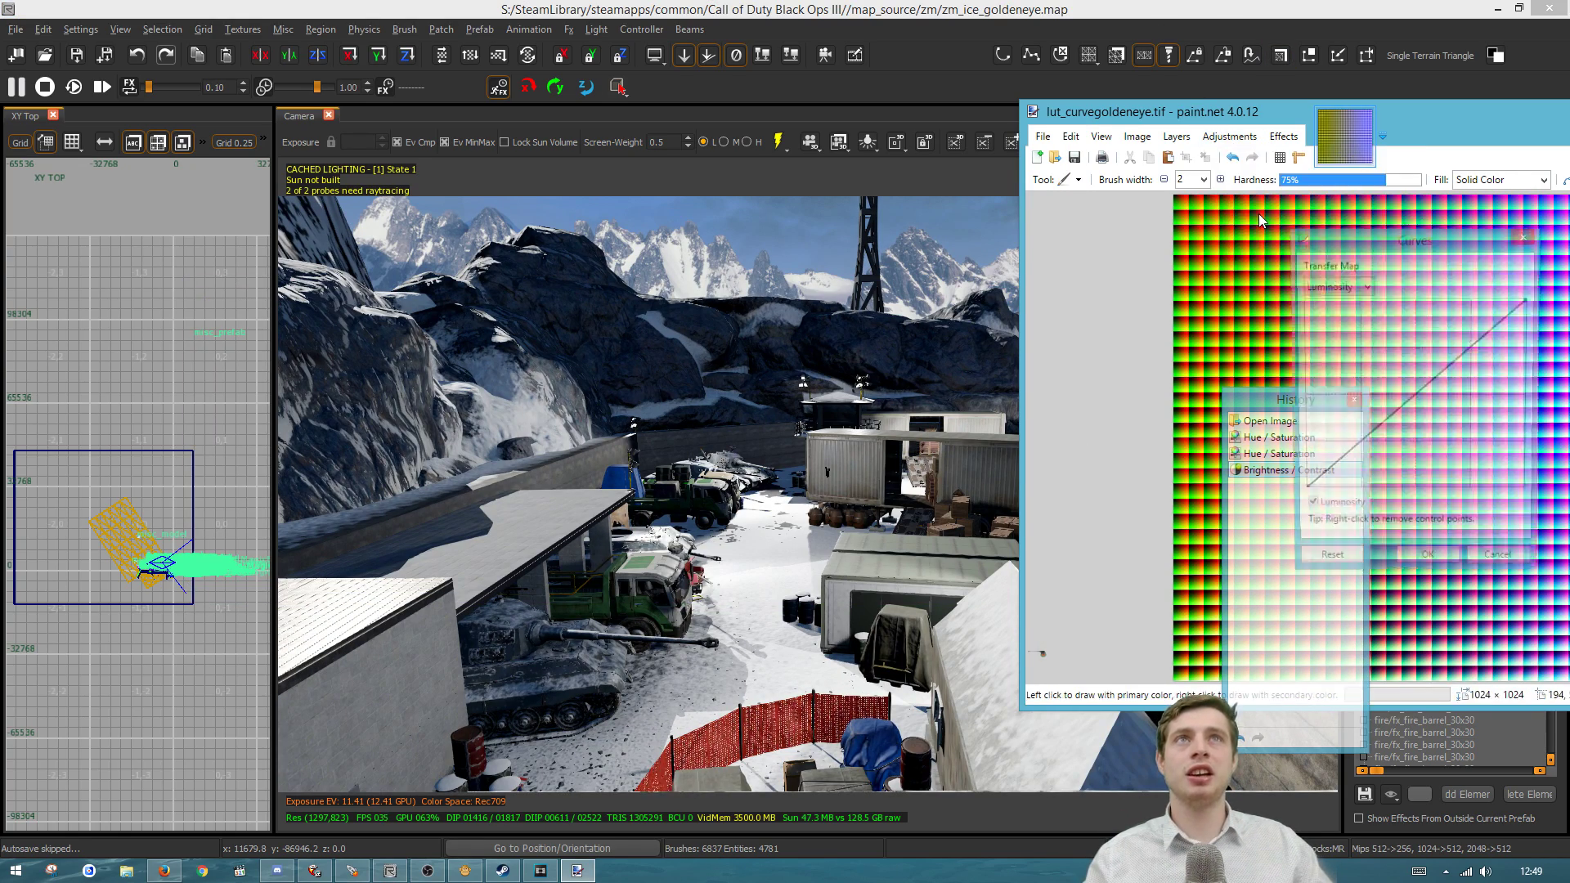
{"action": "left_click", "coordinate": [1343, 336]}
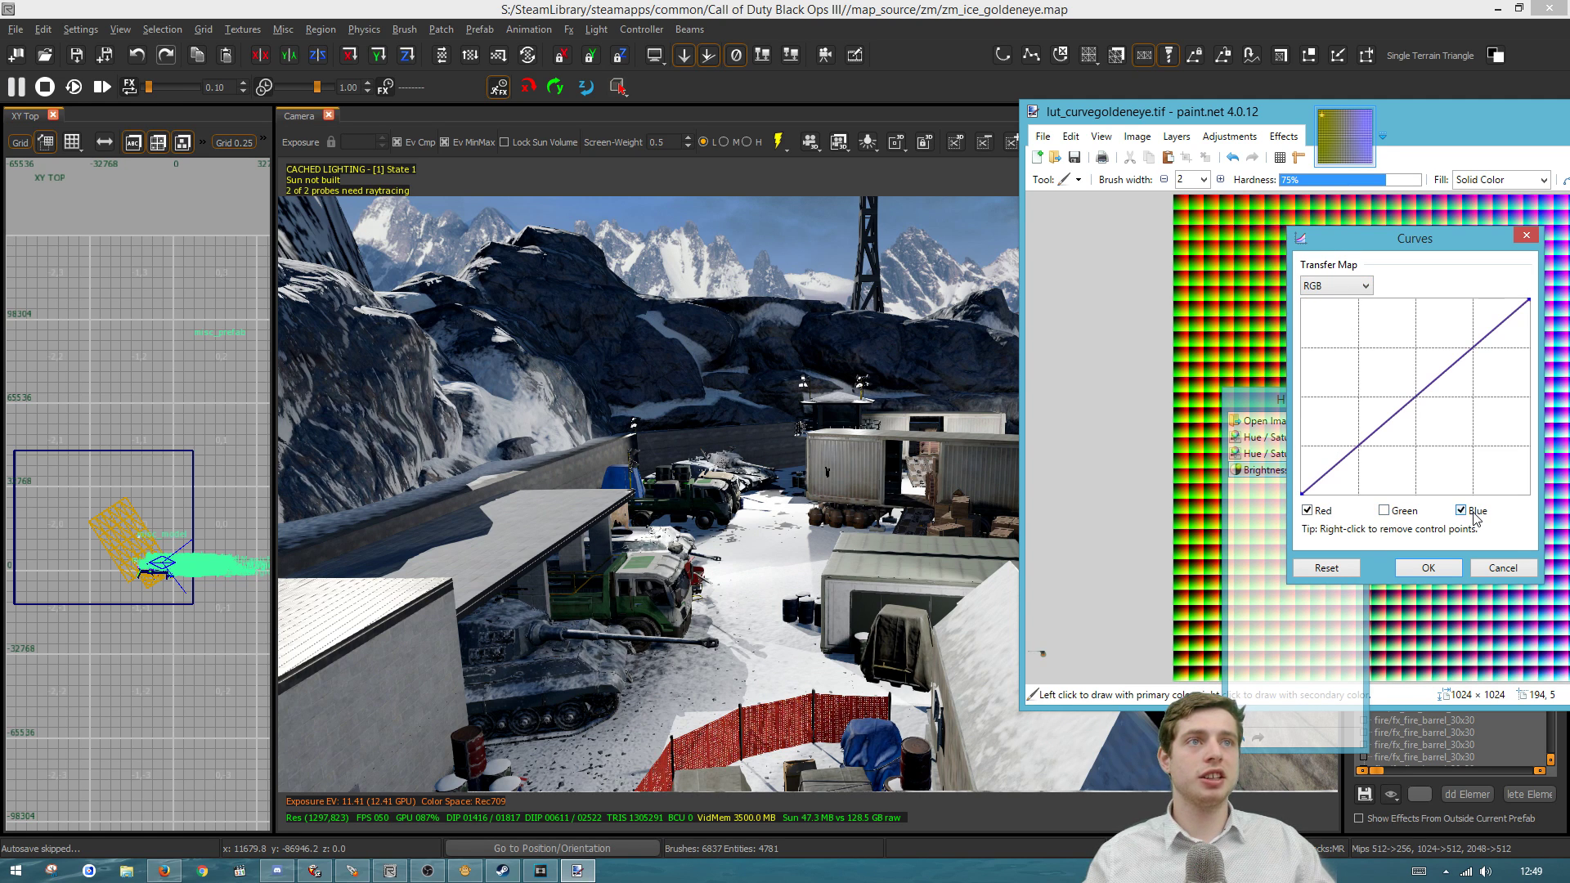
{"action": "left_click_drag", "start_coordinate": [1396, 427], "coordinate": [1396, 361]}
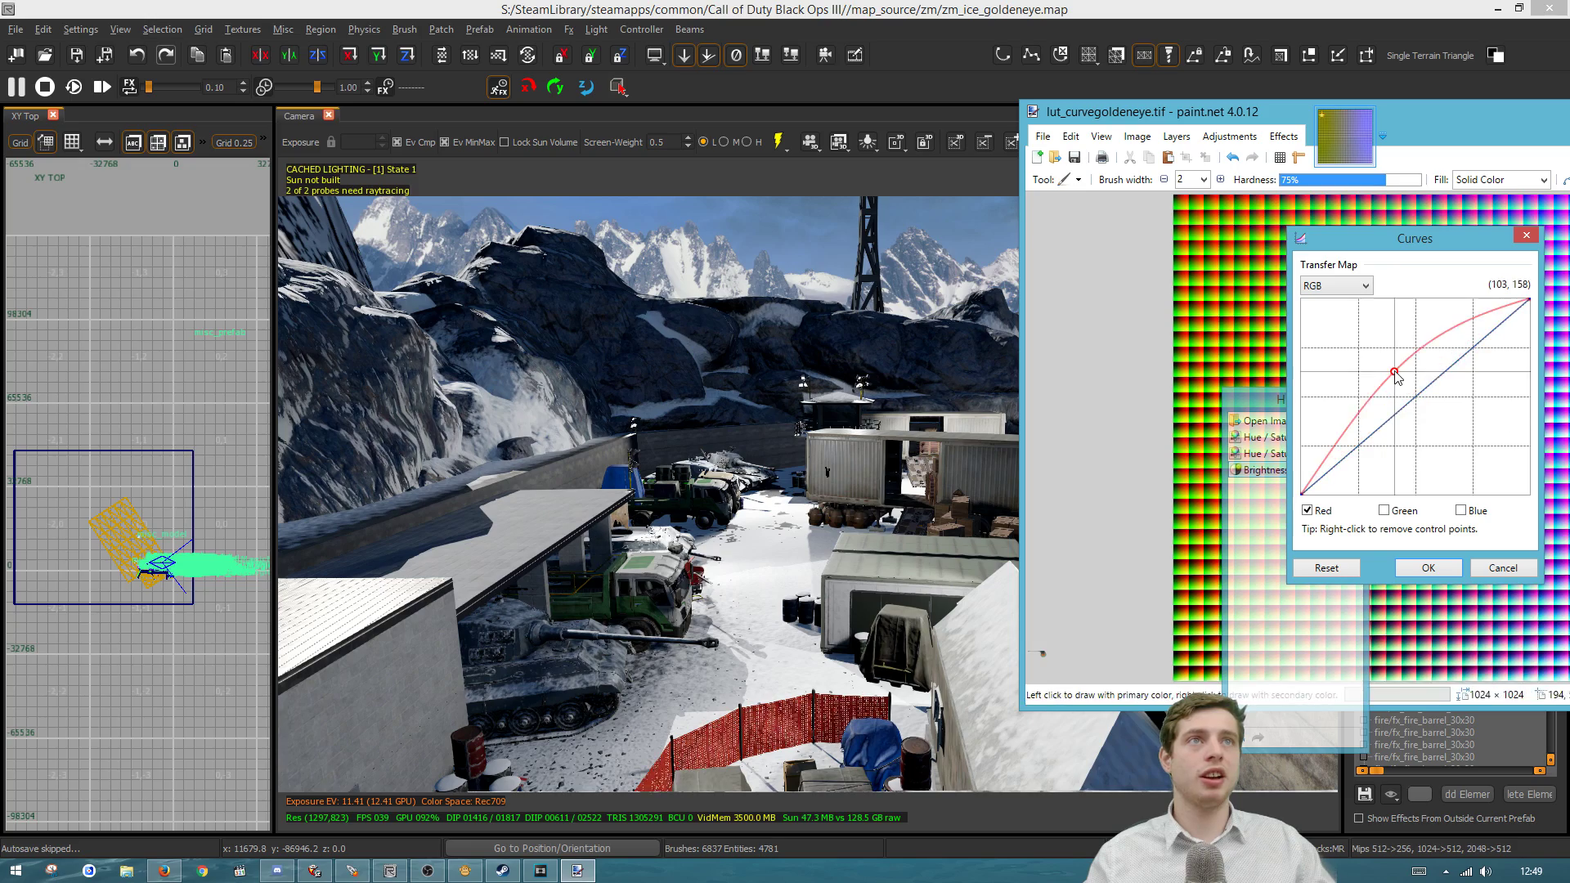
{"action": "left_click", "coordinate": [1427, 568]}
{"action": "key", "text": "ctrl+s"}
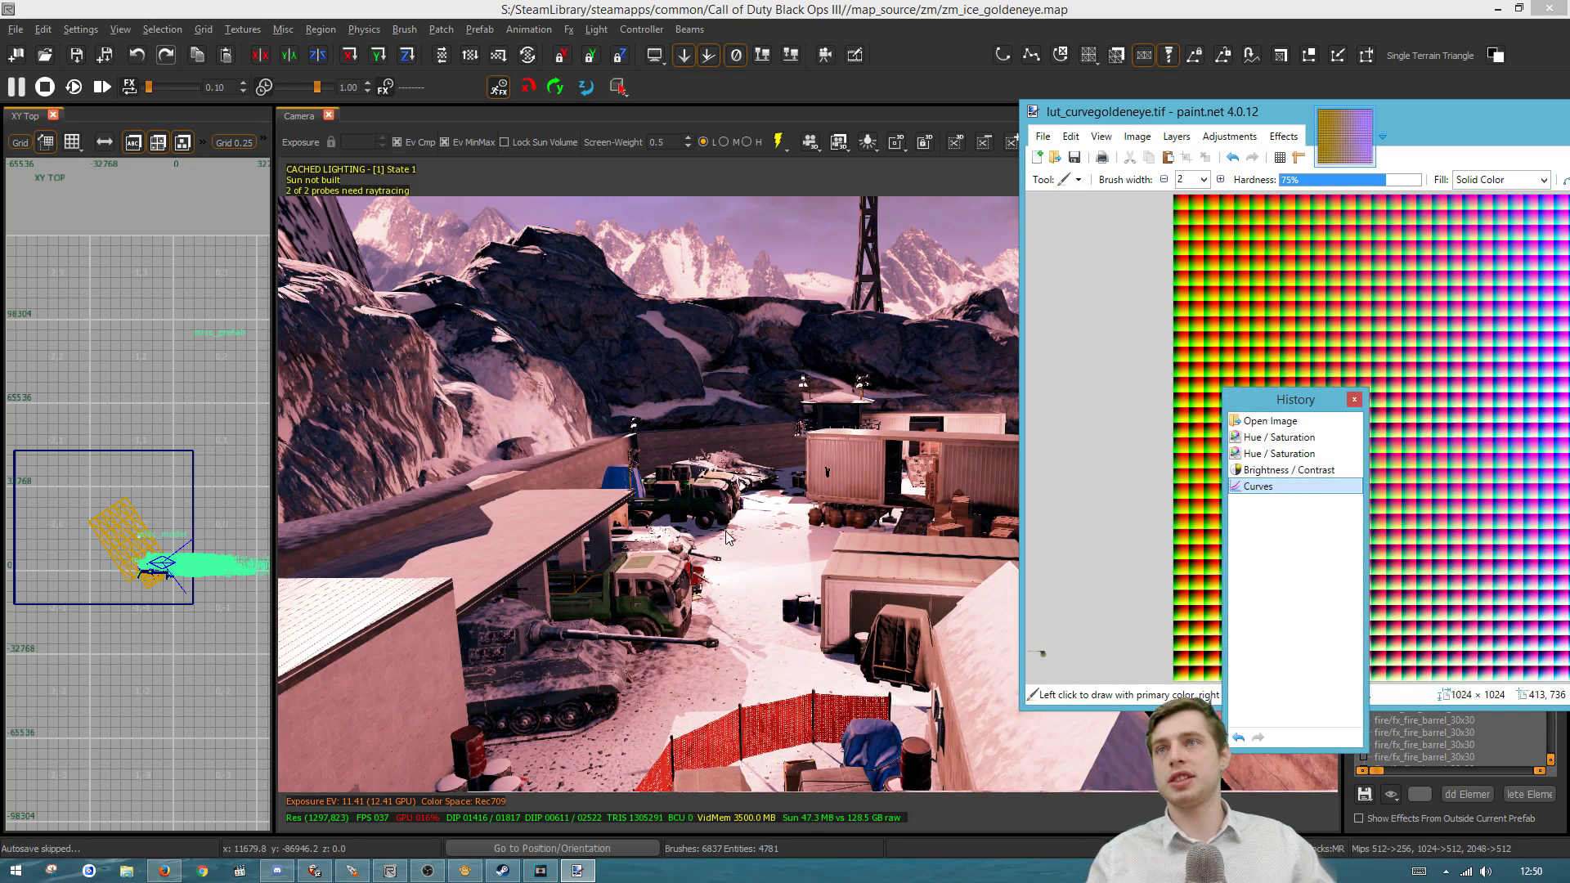
Preview the red-boosted colors in the camera view and undo the Curves adjustment on the LUT image
{"action": "right_click", "coordinate": [826, 705]}
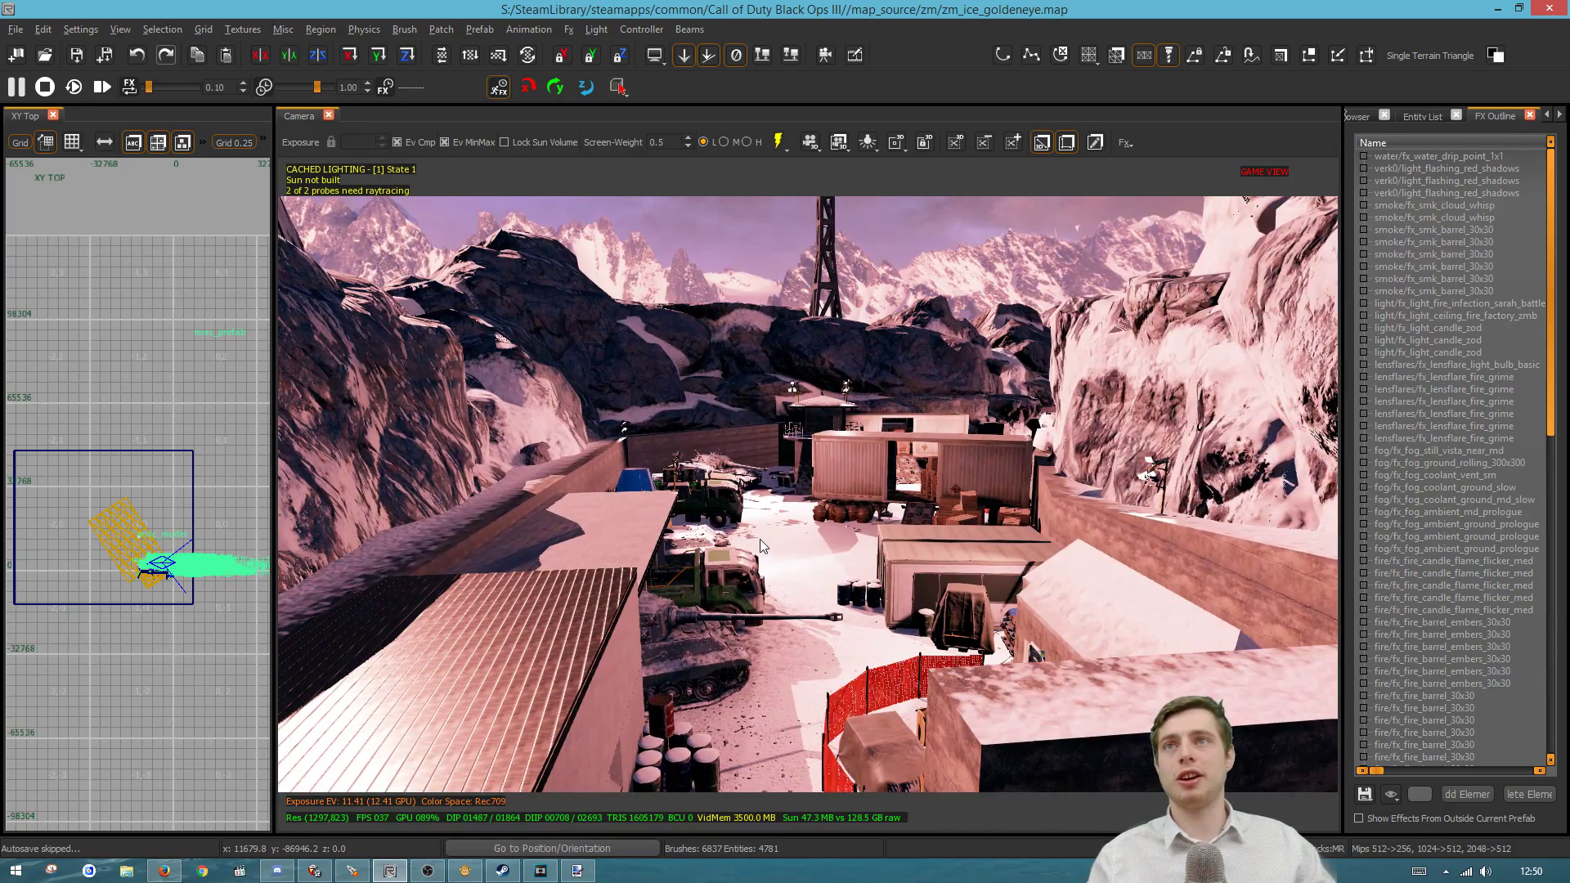
{"action": "key", "text": "alt+Tab"}
{"action": "key", "text": "ctrl+z"}
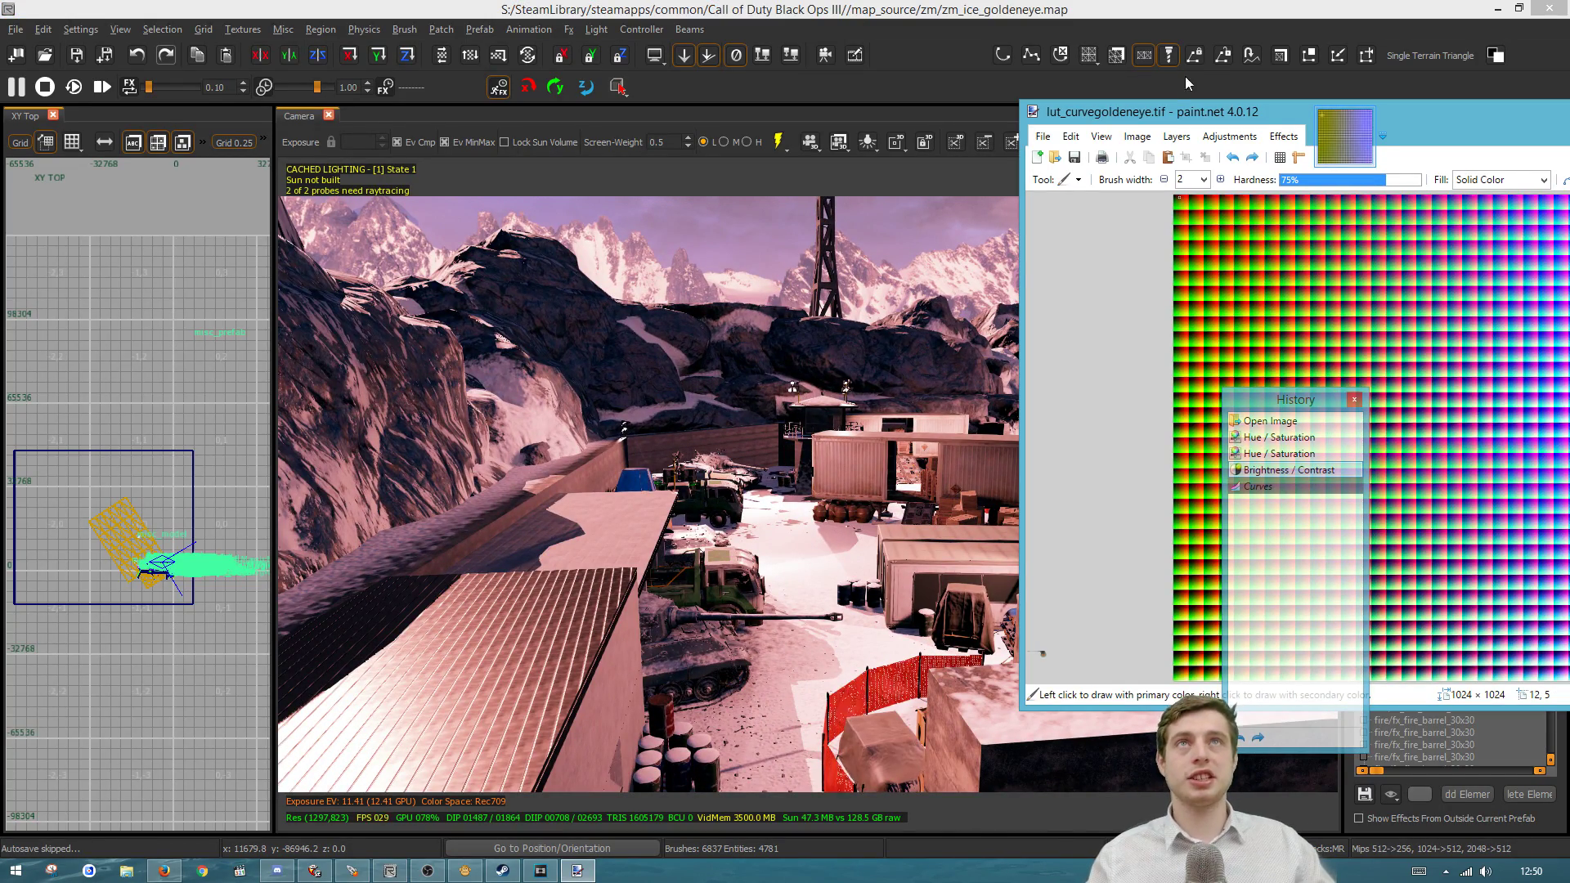
Invert the LUT image's colors, save it, and preview the inverted grading on the map
{"action": "left_click", "coordinate": [1228, 135]}
{"action": "left_click", "coordinate": [1237, 247]}
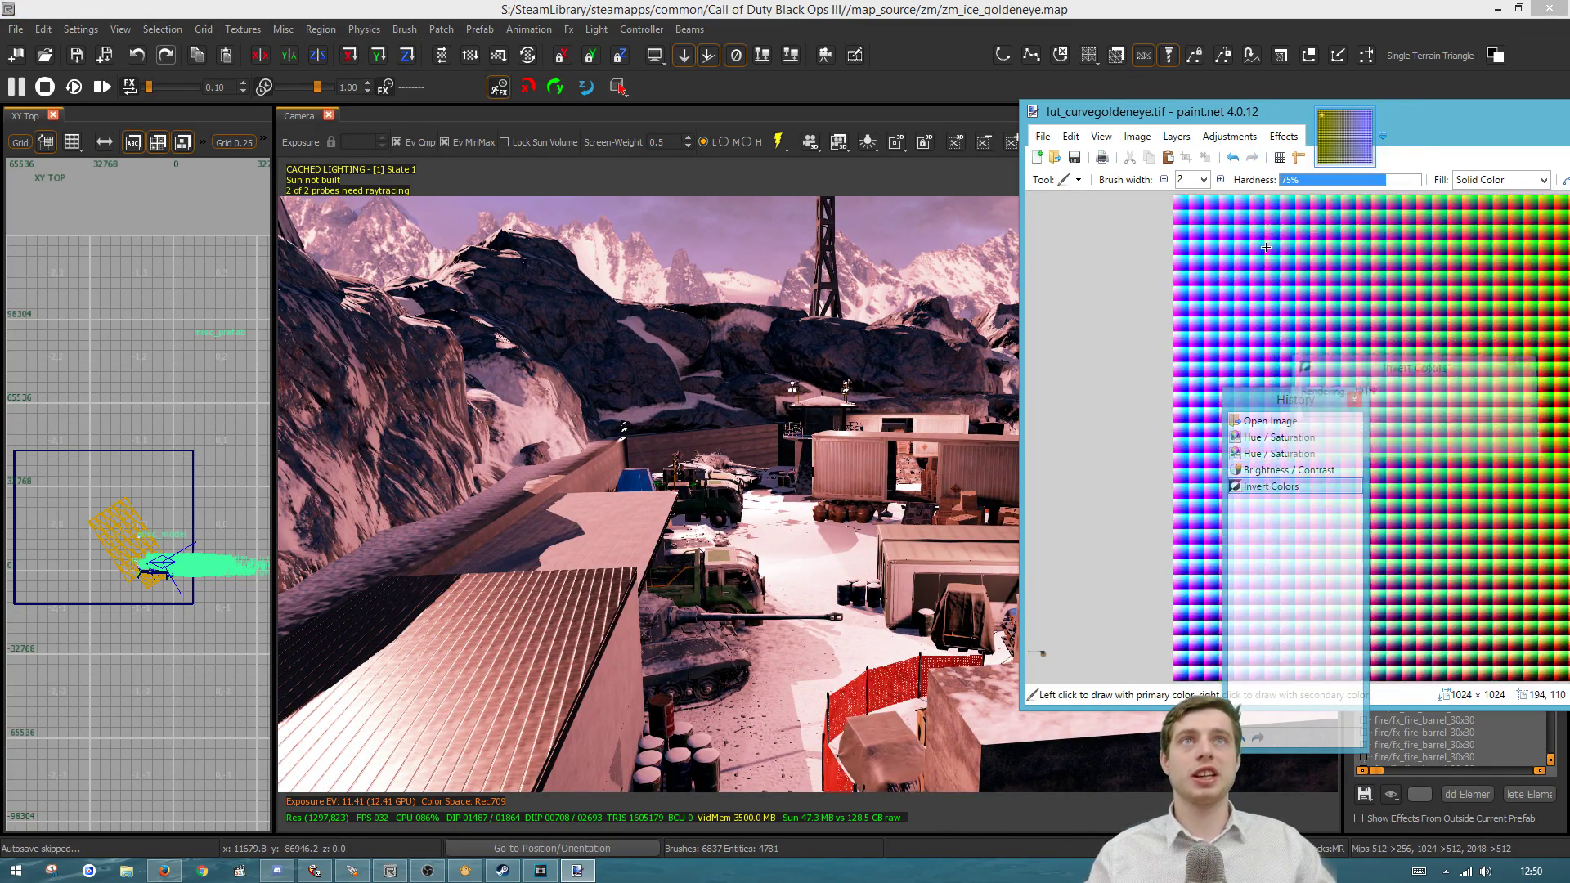
{"action": "key", "text": "ctrl+s"}
{"action": "left_click", "coordinate": [915, 442]}
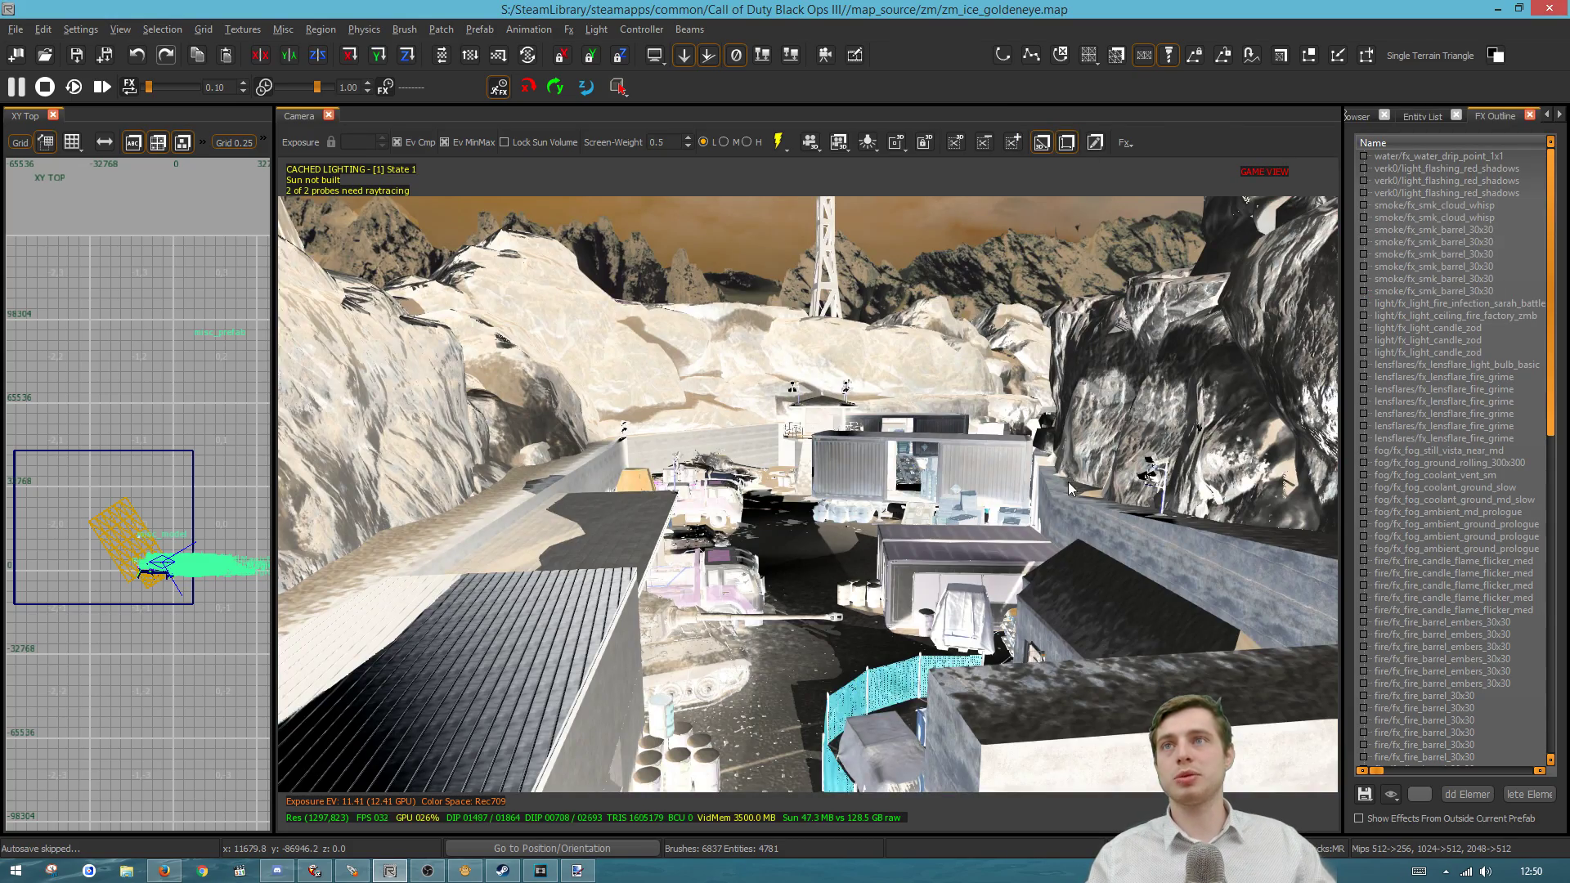
{"action": "key", "text": "alt+Tab"}
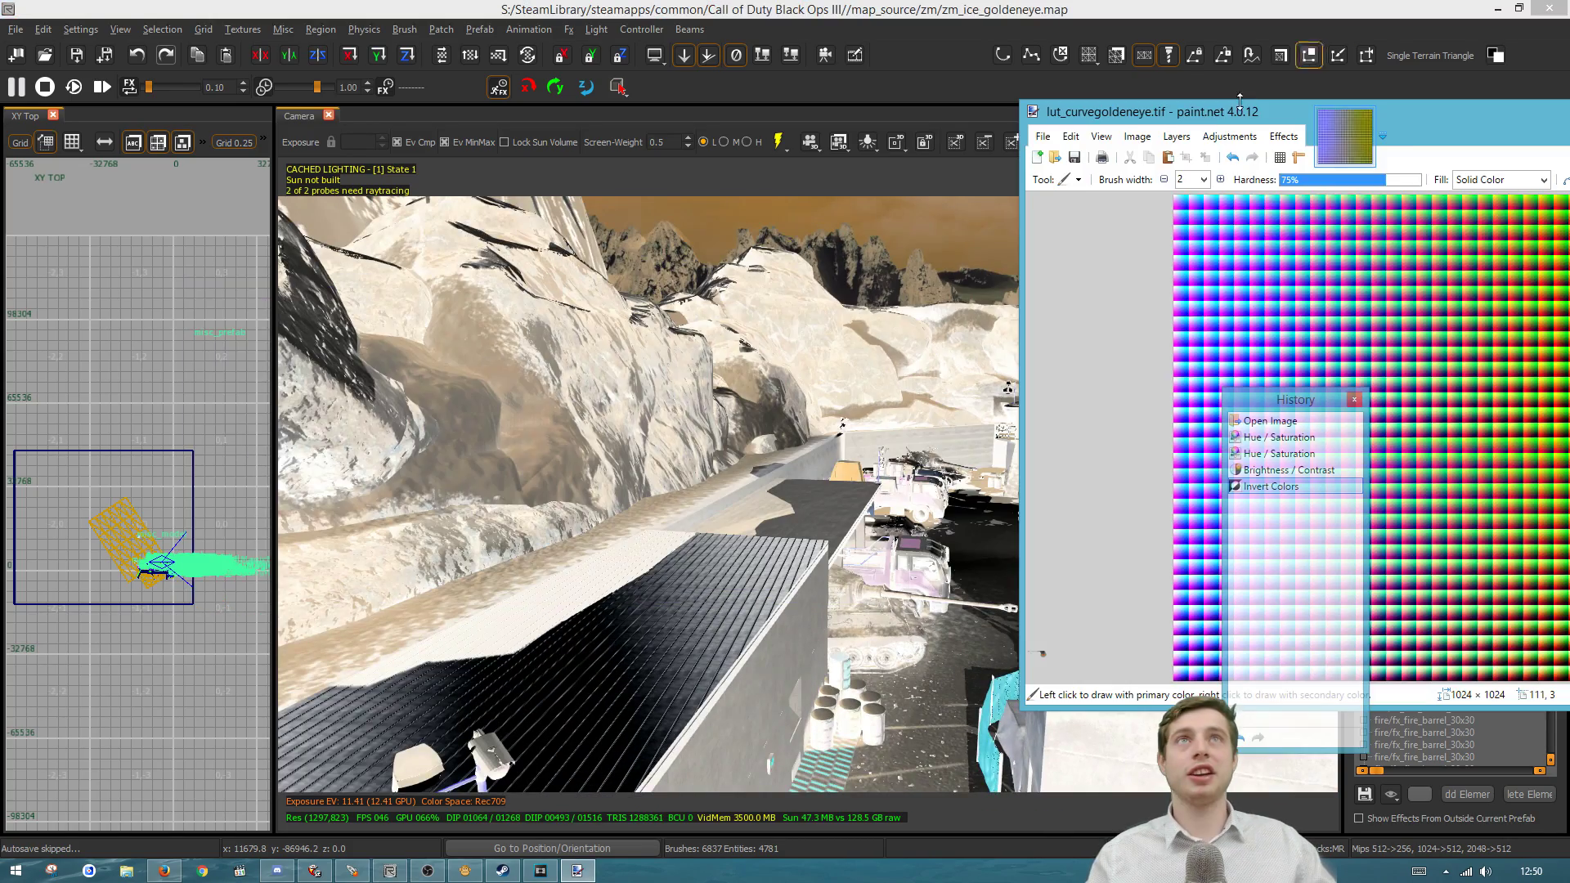
Shift the hue of the inverted LUT image strongly, with Saturation at 174
{"action": "left_click", "coordinate": [1229, 136]}
{"action": "left_click", "coordinate": [1238, 229]}
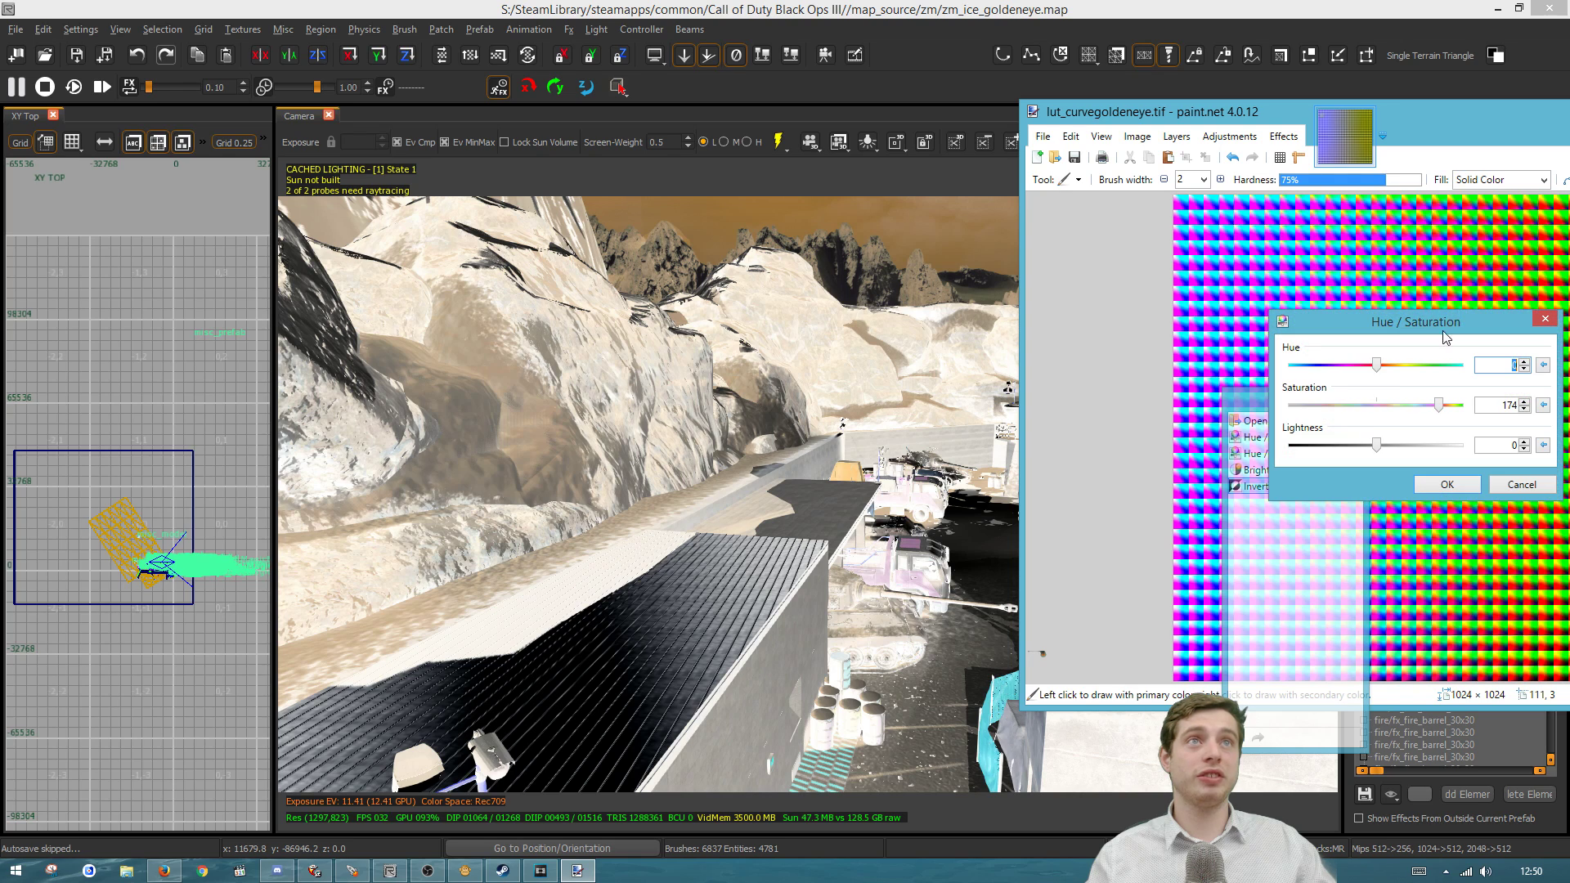
{"action": "left_click_drag", "start_coordinate": [1401, 364], "coordinate": [1420, 366]}
{"action": "key", "text": "Return"}
Raise the LUT image's contrast to 35, save it, and preview the colors around the tank and containers in the base
{"action": "left_click", "coordinate": [1214, 136]}
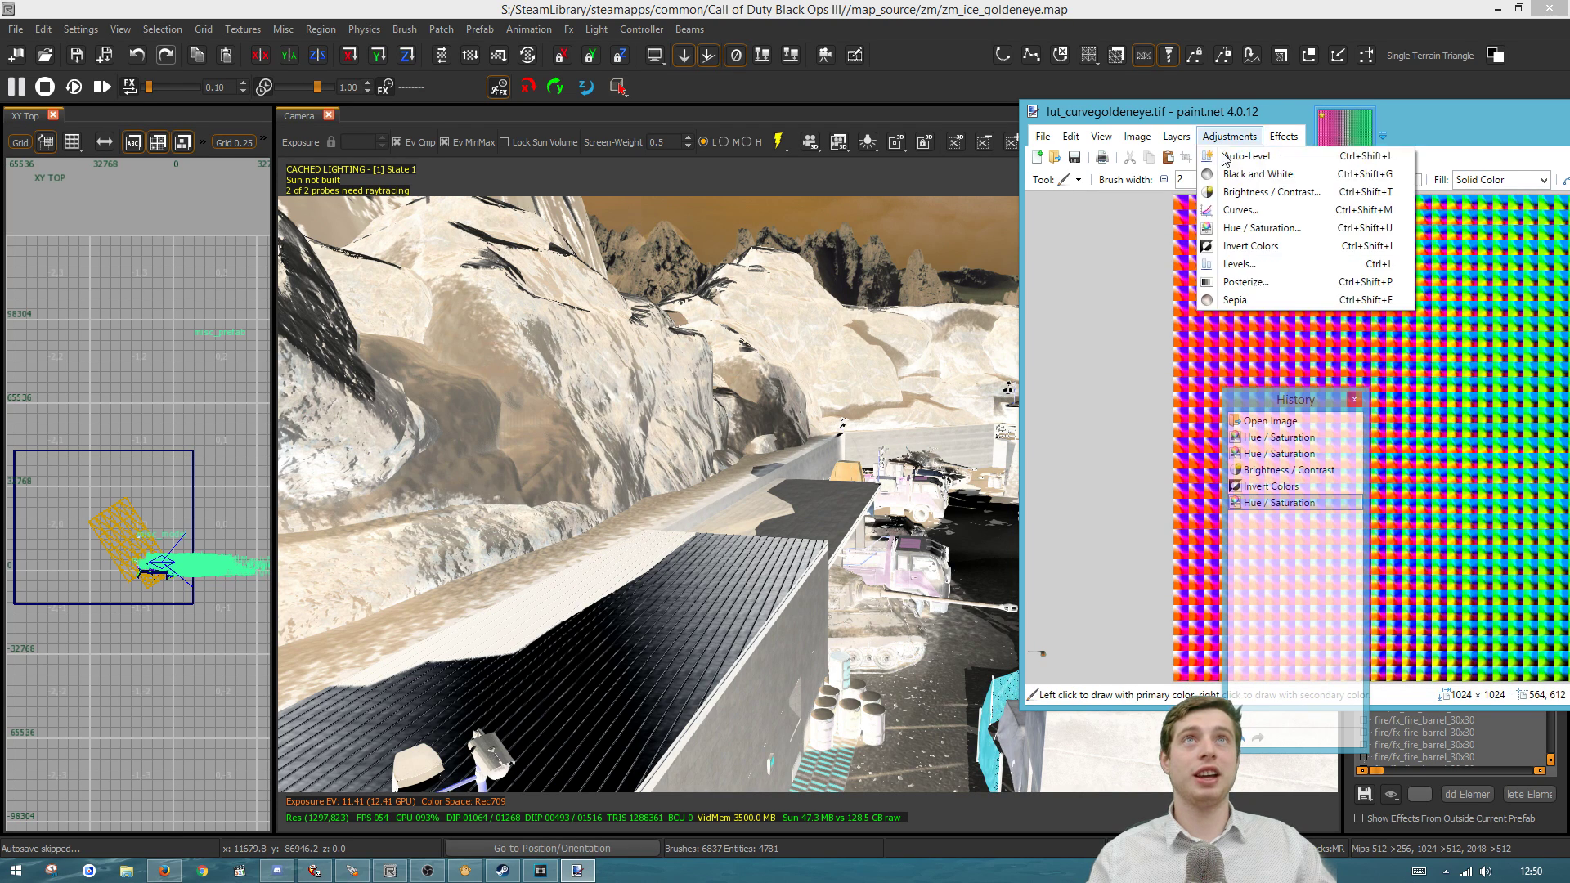
{"action": "mouse_move", "coordinate": [1281, 136]}
{"action": "mouse_move", "coordinate": [1229, 136]}
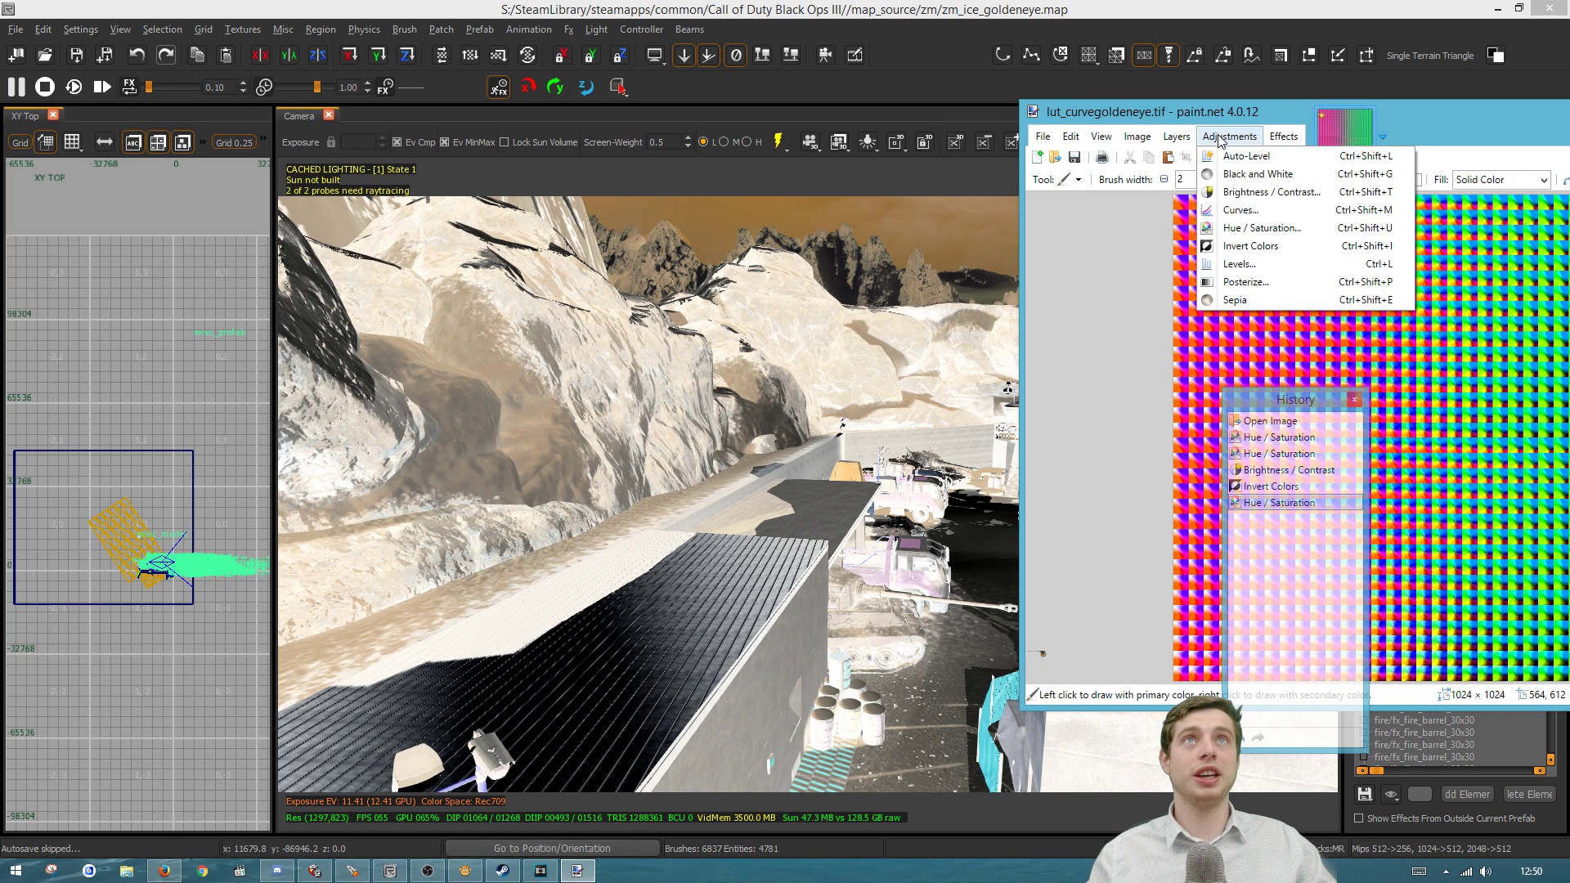
{"action": "left_click", "coordinate": [1260, 193]}
{"action": "left_click", "coordinate": [1430, 468]}
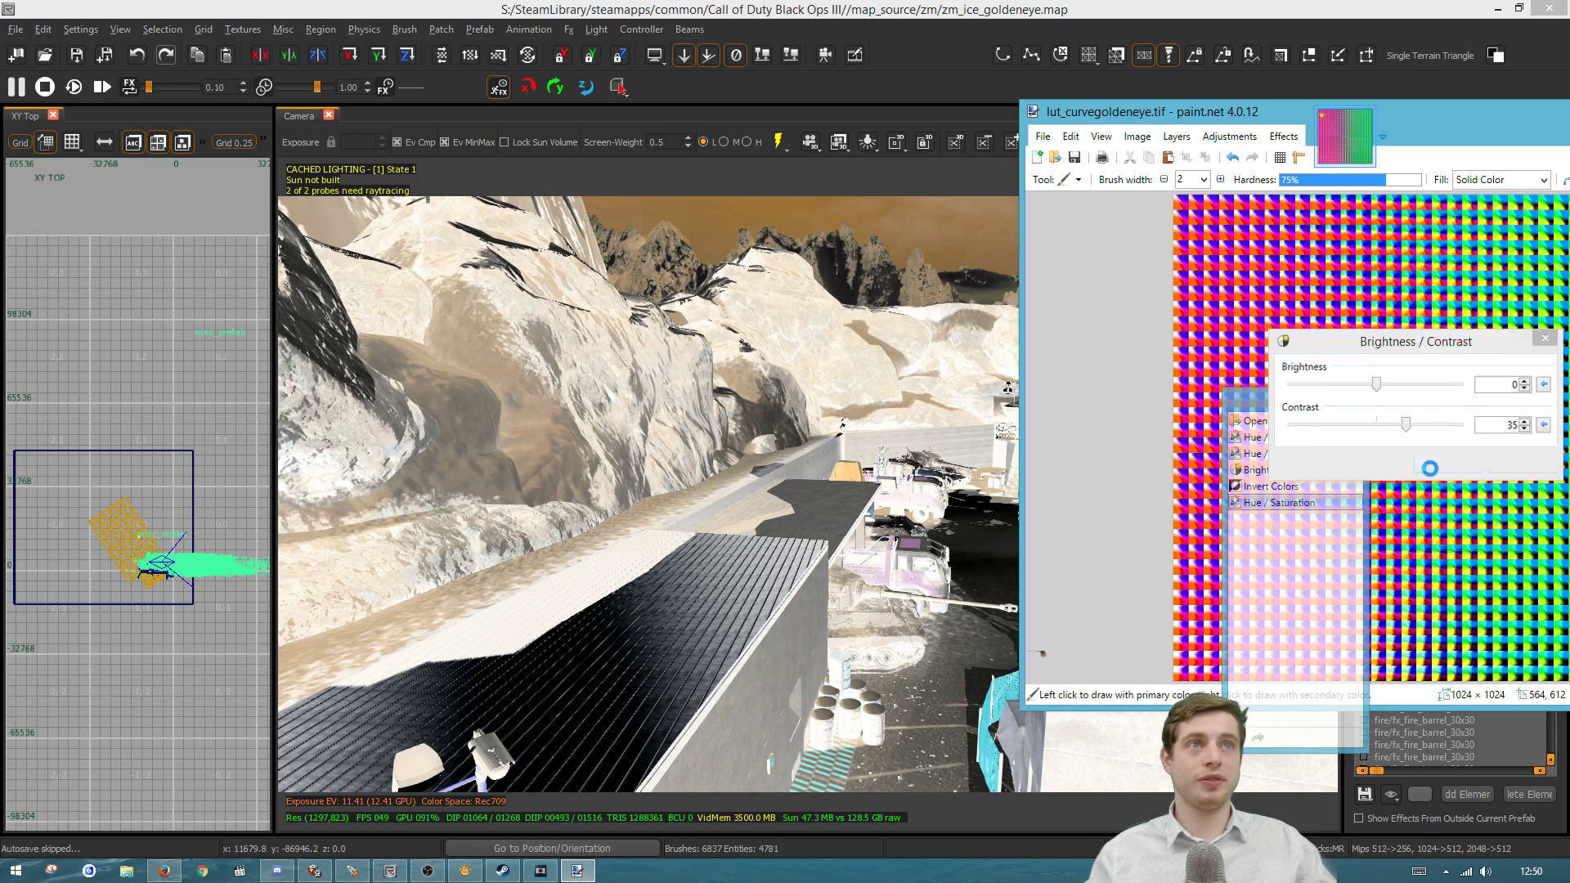
{"action": "key", "text": "ctrl+s"}
{"action": "left_click", "coordinate": [830, 572]}
{"action": "right_click", "coordinate": [830, 572]}
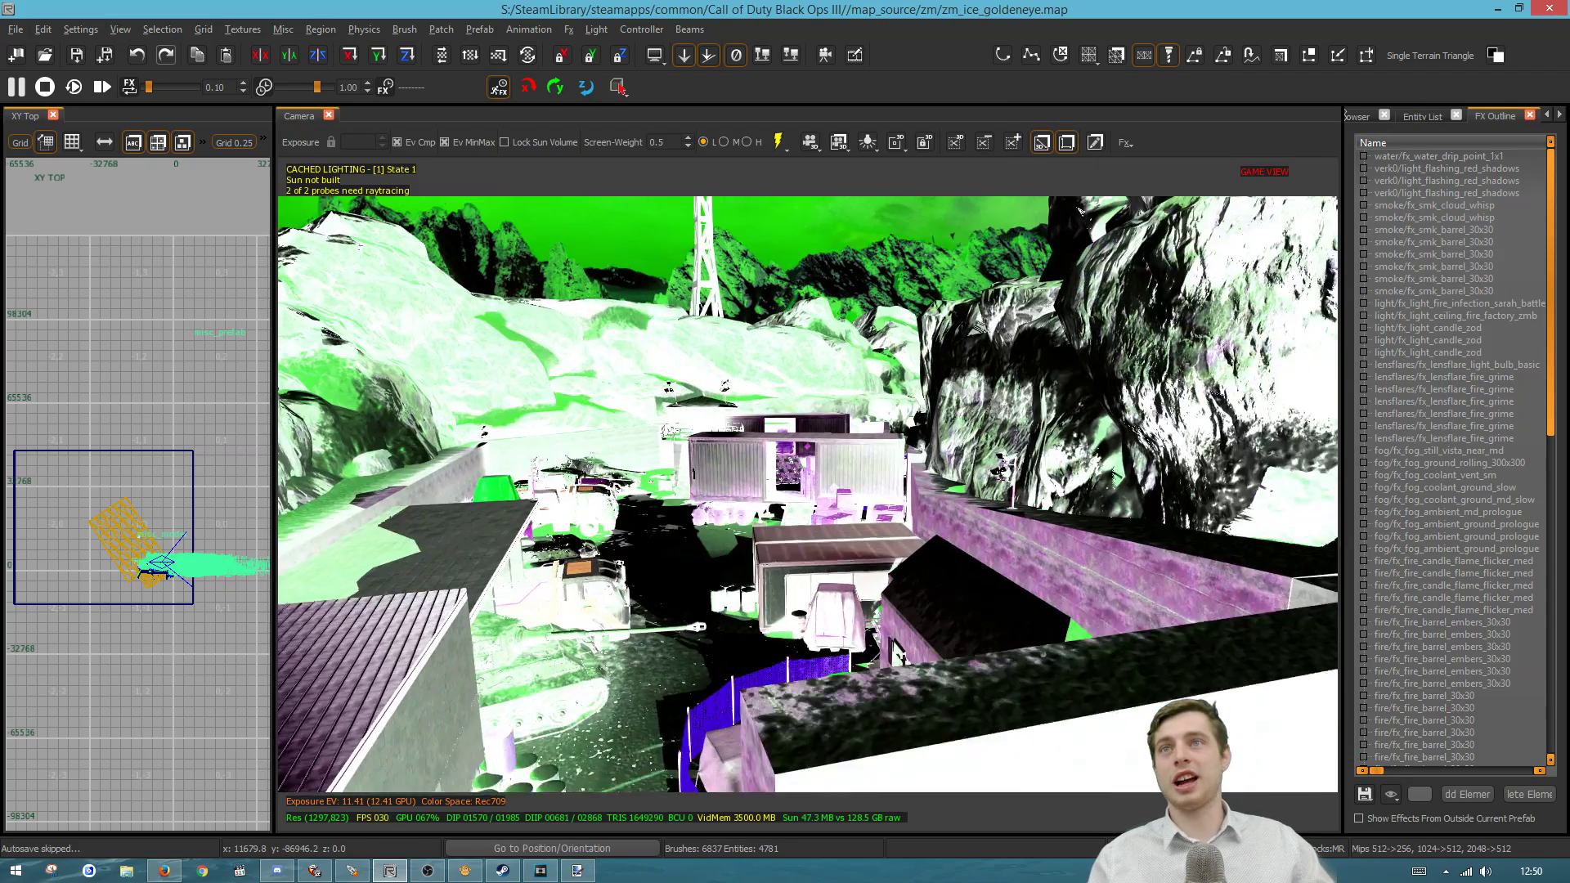
{"action": "key", "text": "w"}
{"action": "key", "text": "w"}
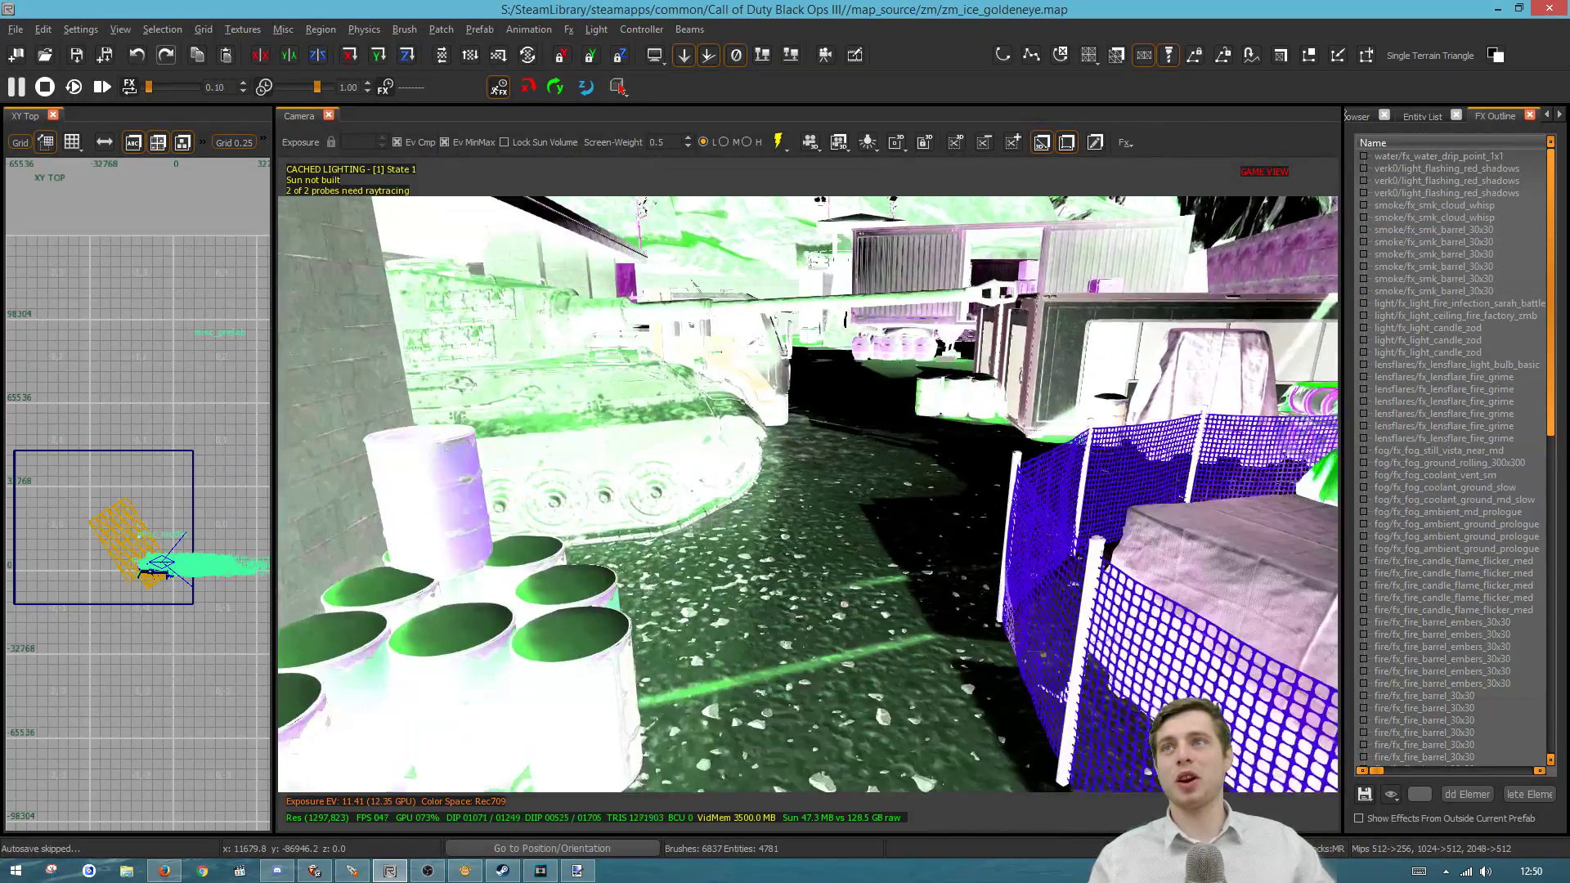
{"action": "key", "text": "w"}
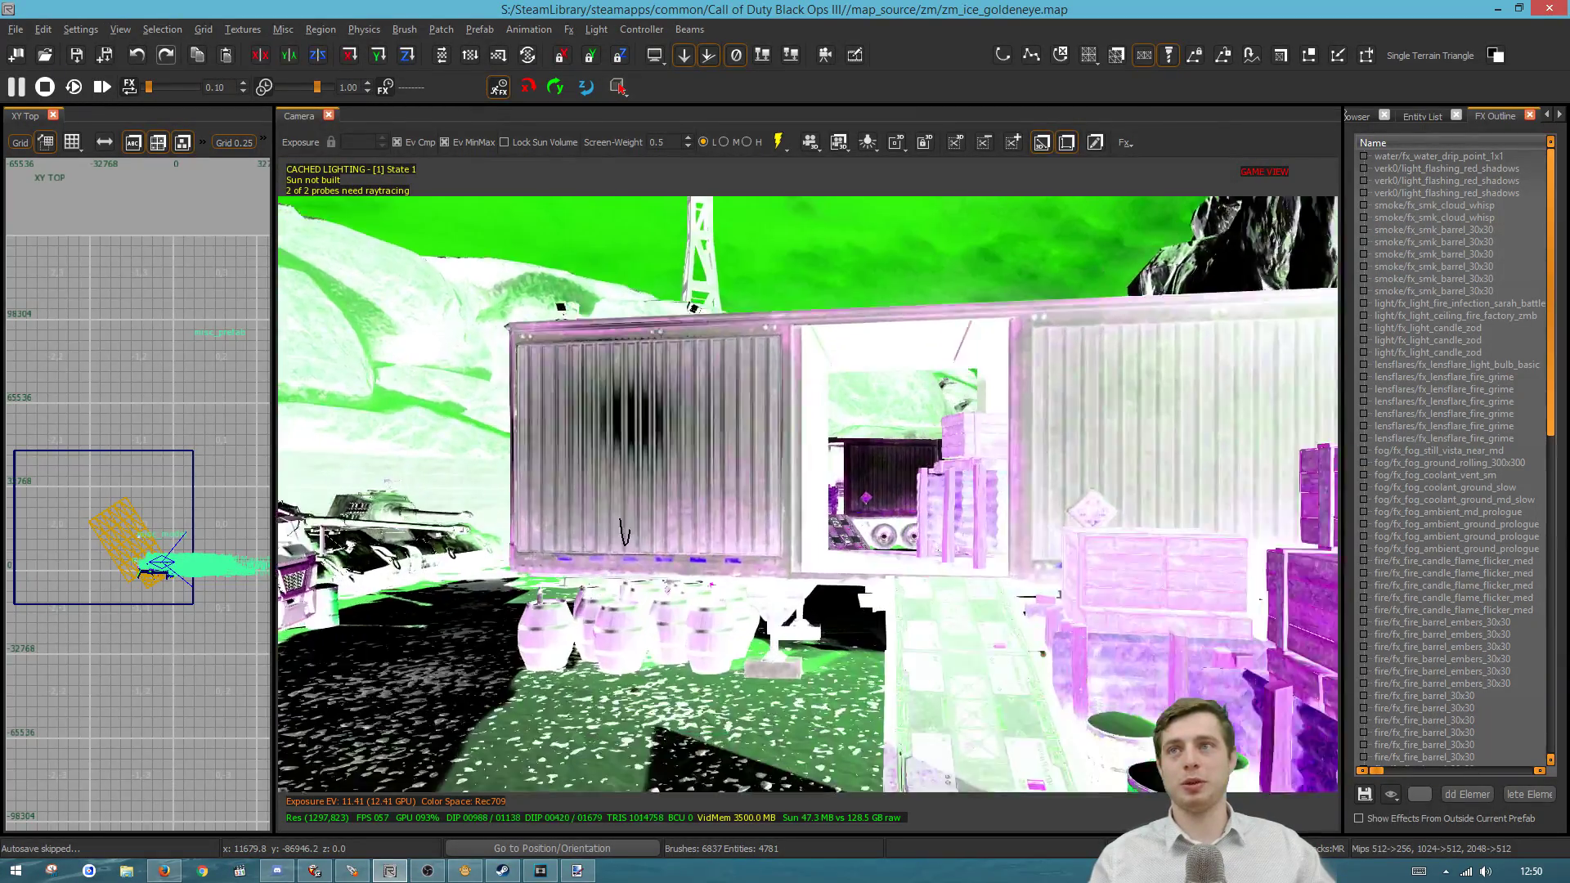
Revert the LUT image to its first Hue / Saturation adjustment, save it, and preview the colors around the base
{"action": "key", "text": "alt+Tab"}
{"action": "left_click", "coordinate": [1269, 438]}
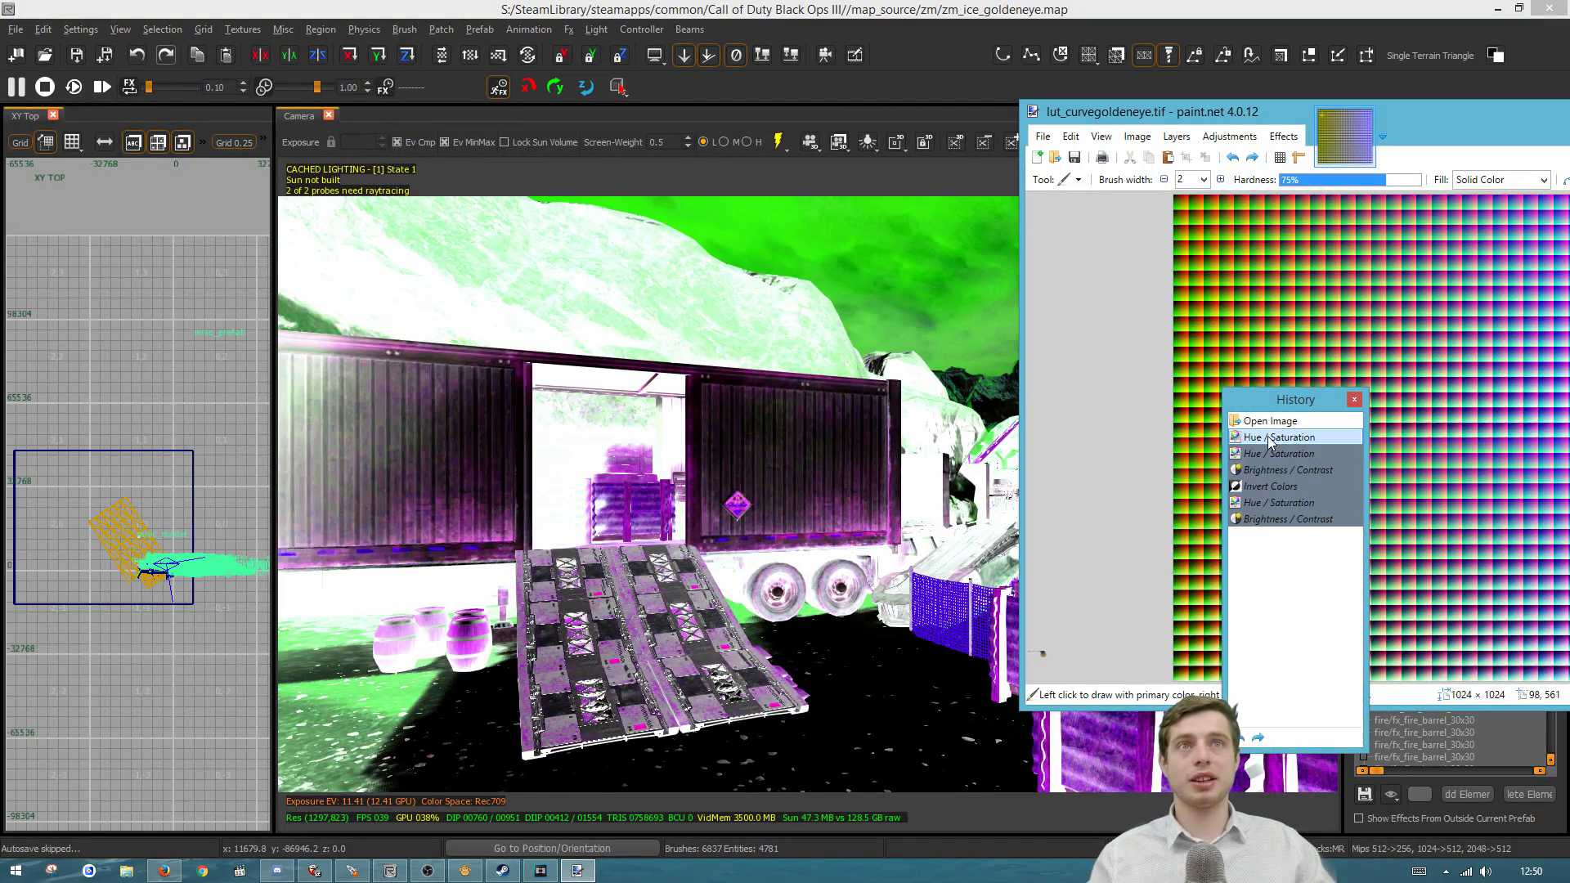
{"action": "key", "text": "ctrl+s"}
{"action": "left_click", "coordinate": [848, 664]}
{"action": "right_click", "coordinate": [849, 664]}
{"action": "key", "text": "w"}
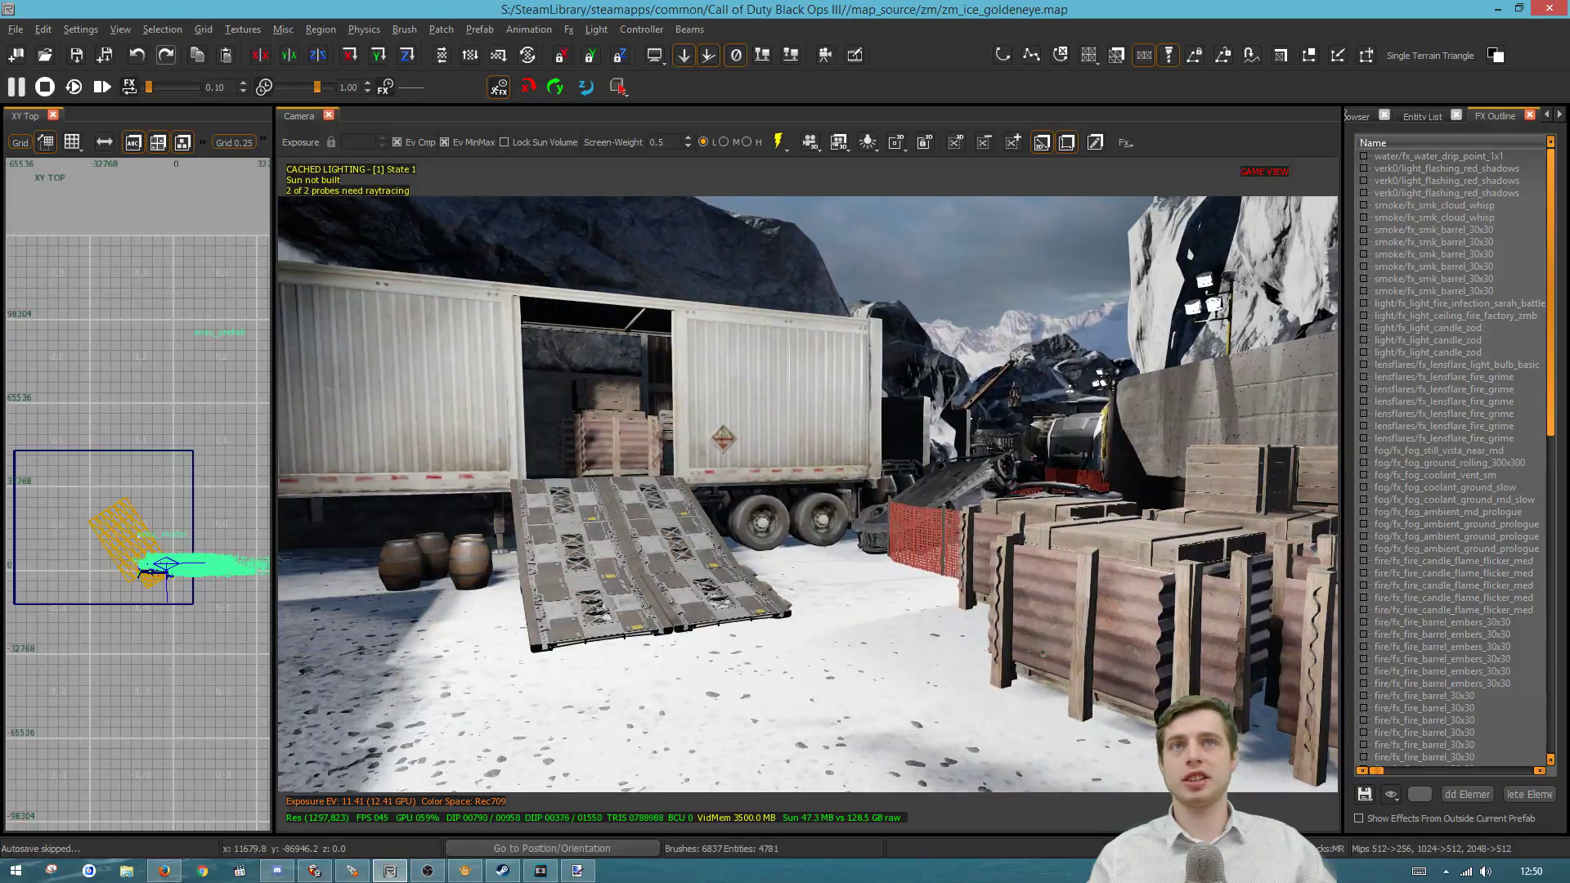
{"action": "key", "text": "w"}
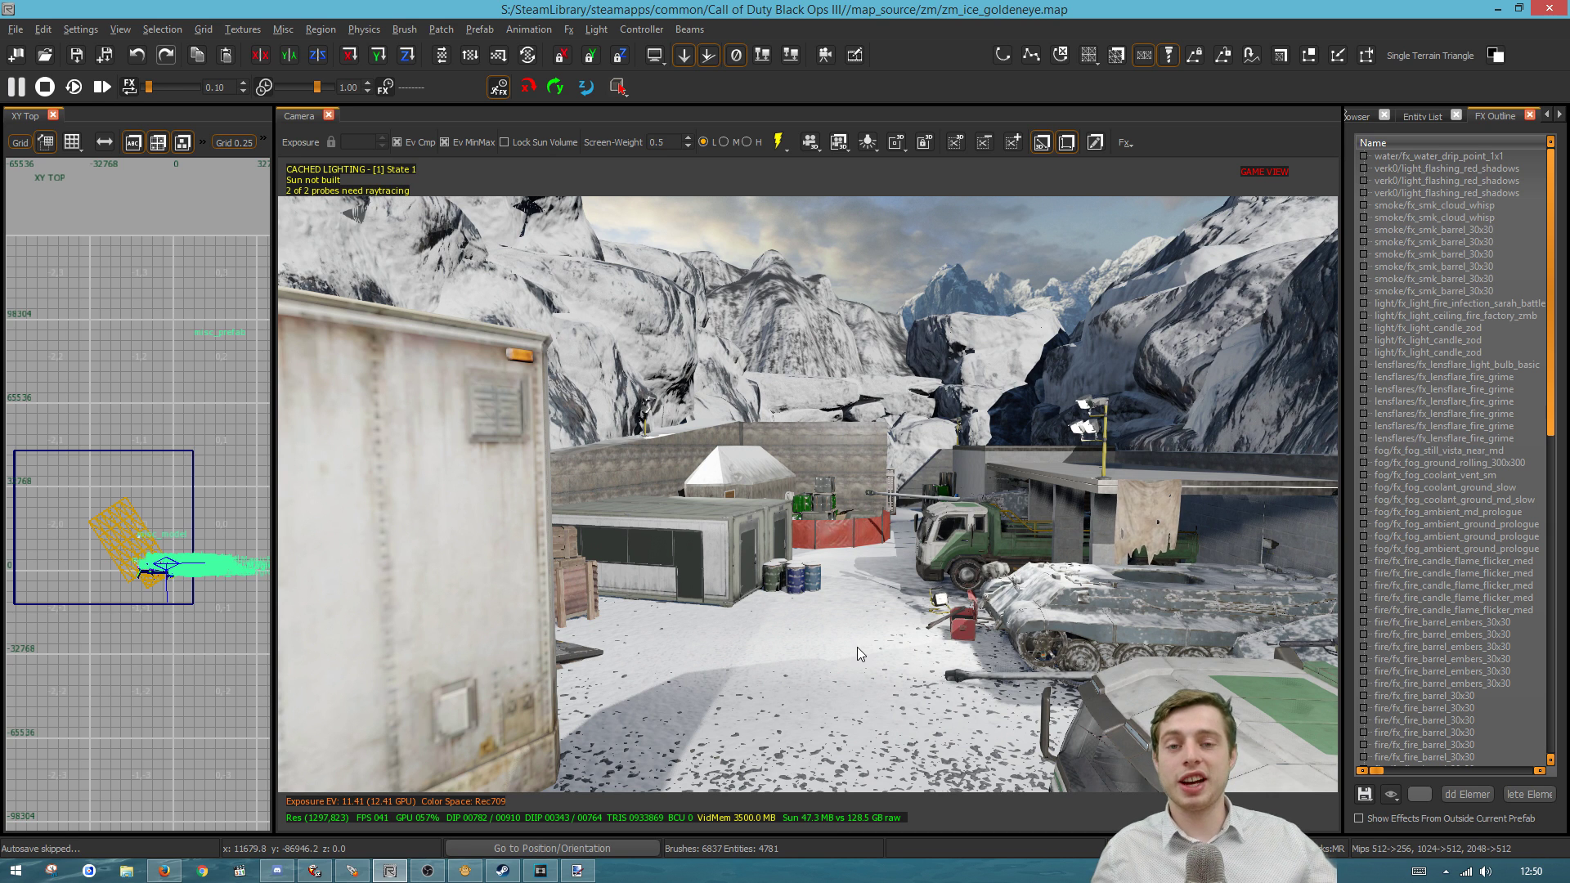
Apply the Oil Painting effect with Coarseness 50 to the LUT image
{"action": "left_click", "coordinate": [577, 872]}
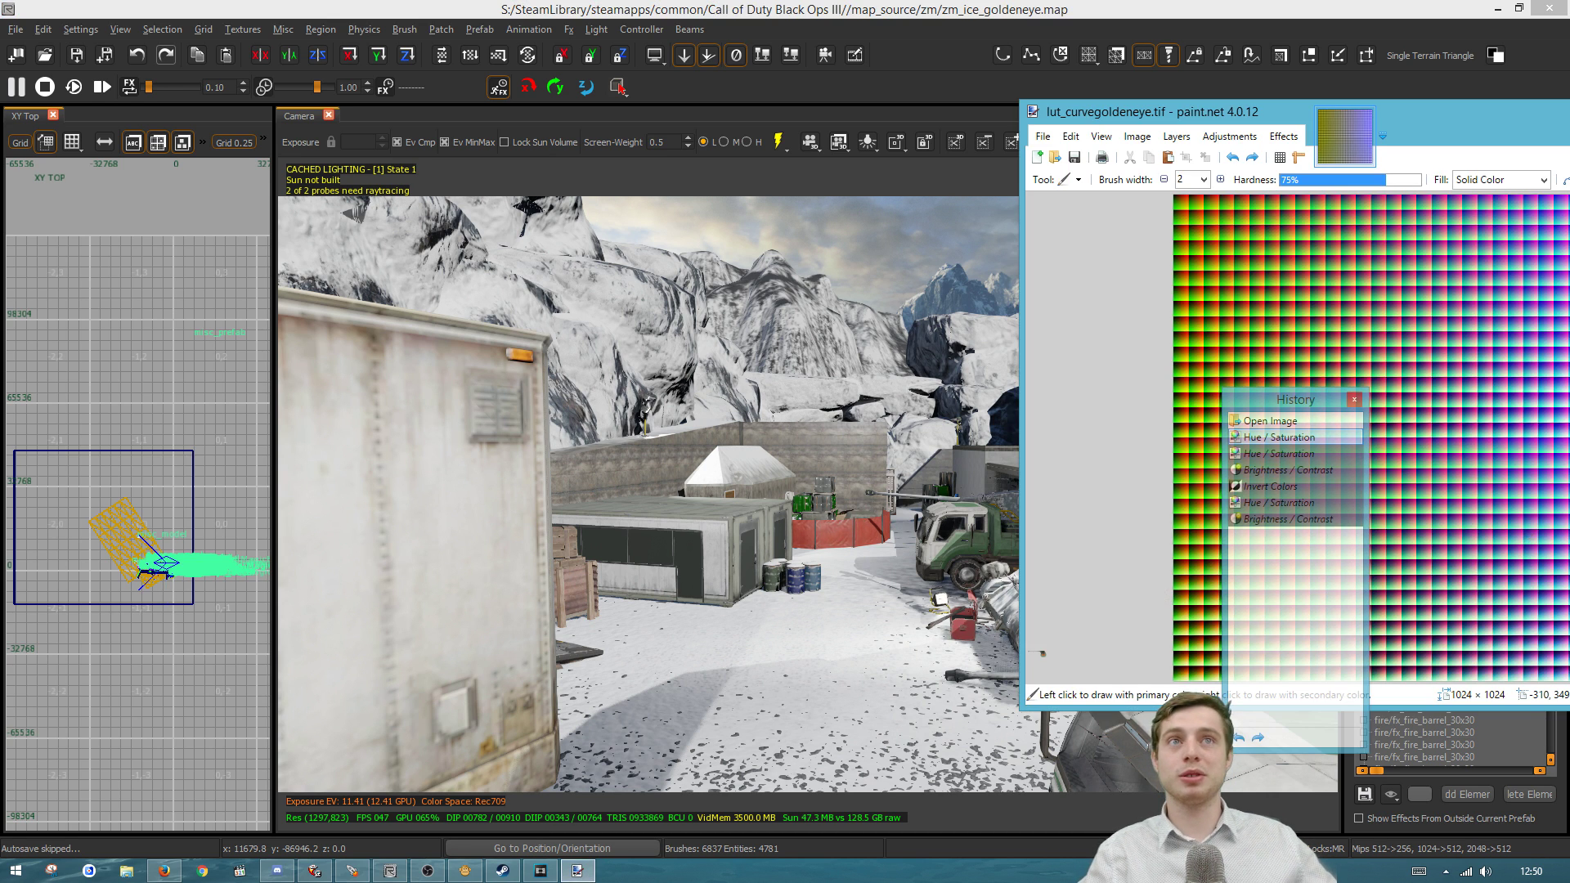
{"action": "left_click", "coordinate": [1213, 139]}
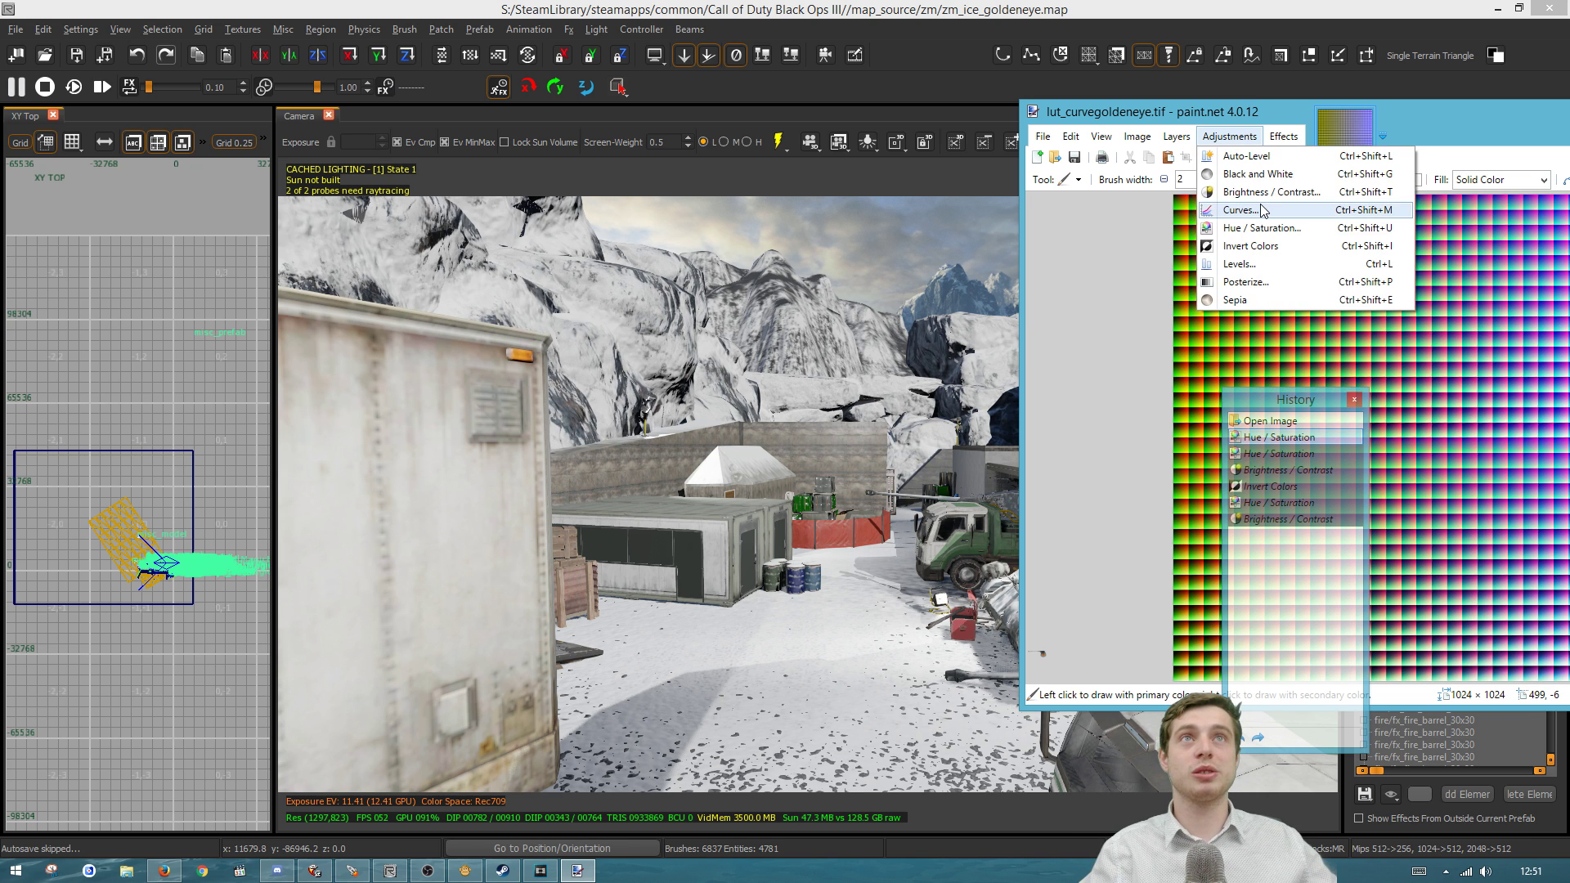
{"action": "left_click", "coordinate": [1281, 137]}
{"action": "mouse_move", "coordinate": [1335, 185]}
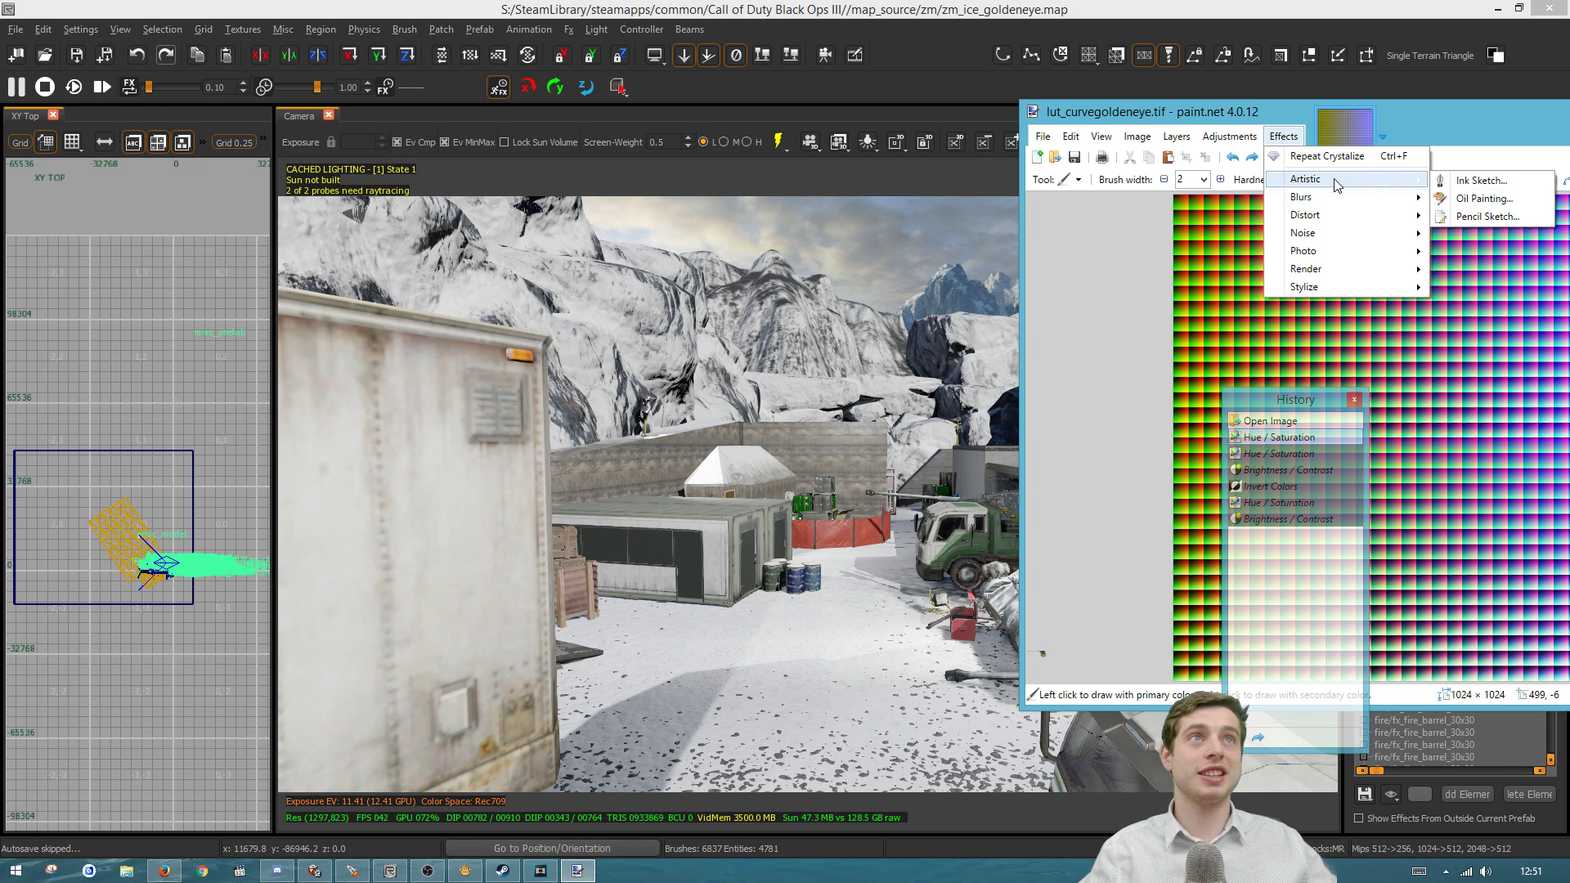
{"action": "left_click", "coordinate": [1476, 205]}
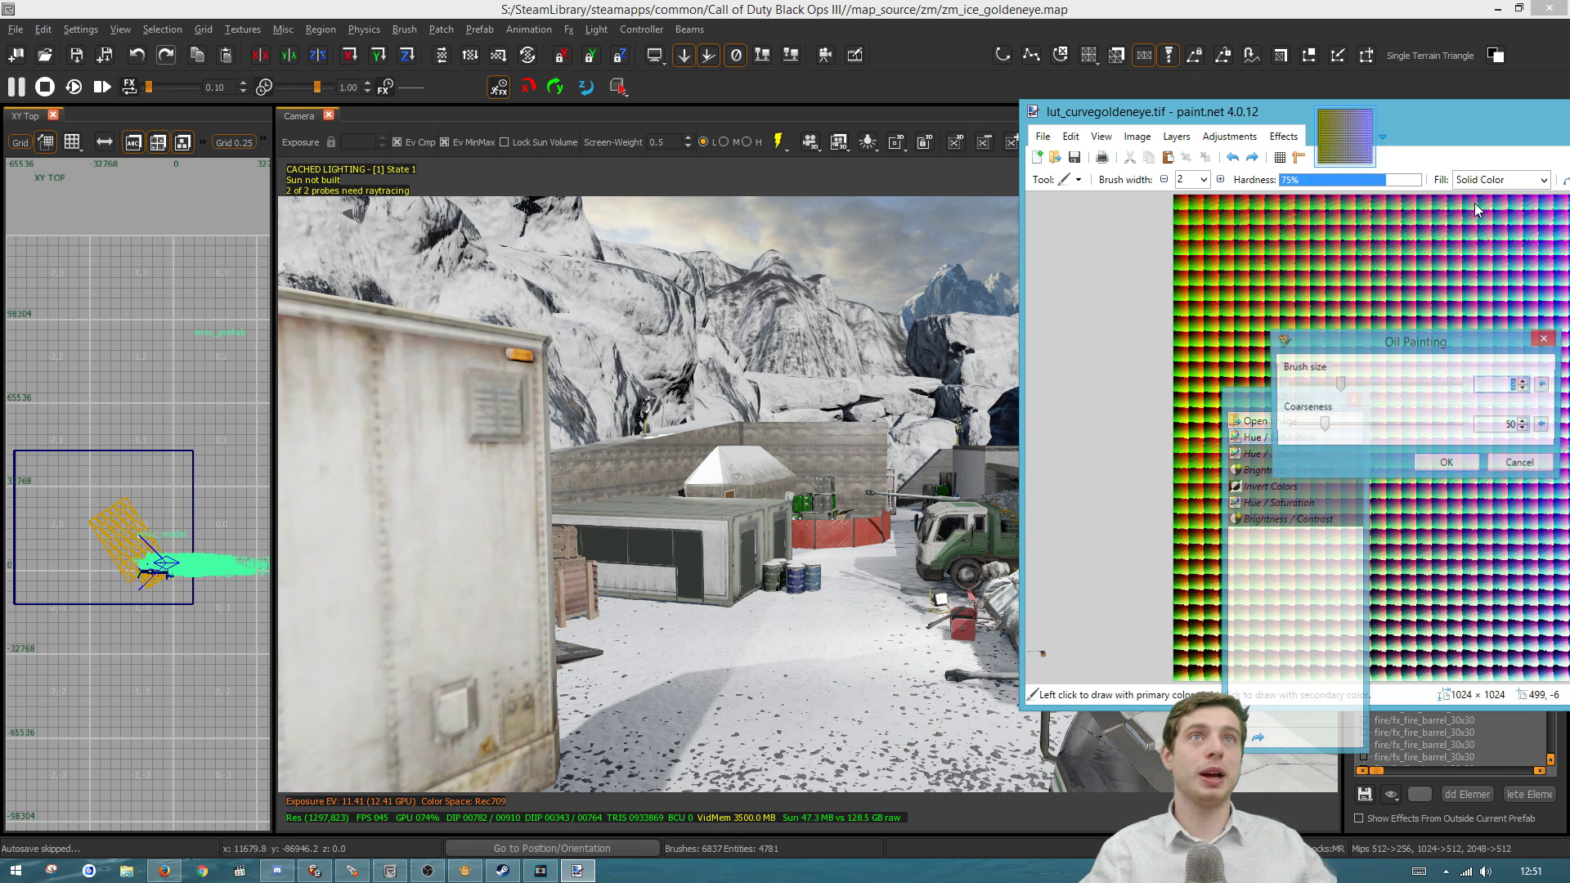
{"action": "left_click", "coordinate": [1446, 464]}
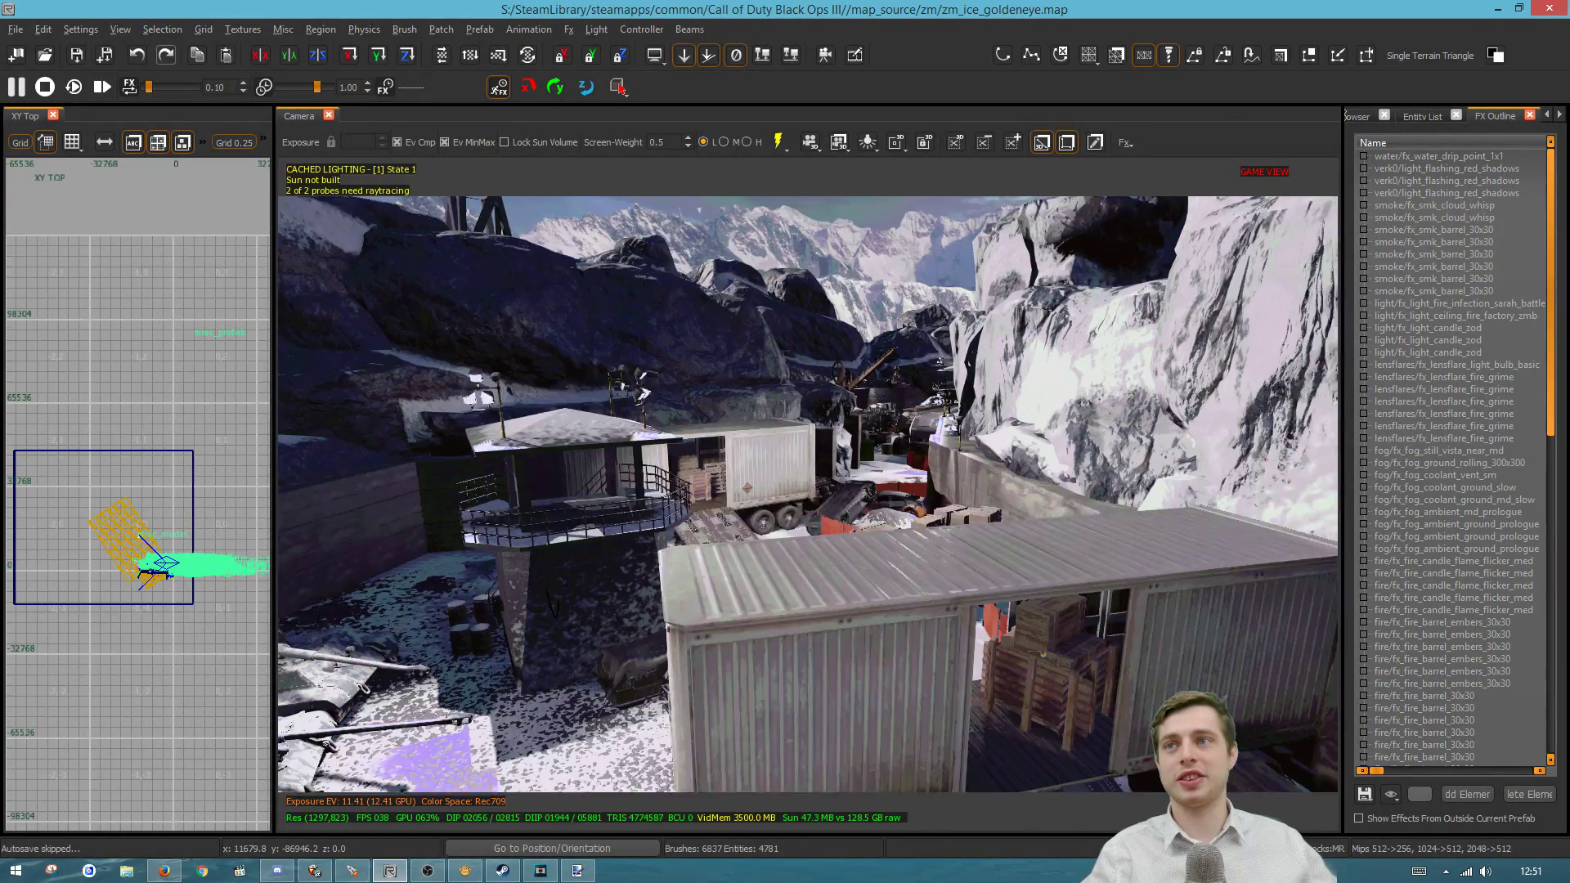
Preview the oil-painted LUT from the base to the dam, undo the Oil Painting effect, and save the LUT image
{"action": "right_click", "coordinate": [855, 583]}
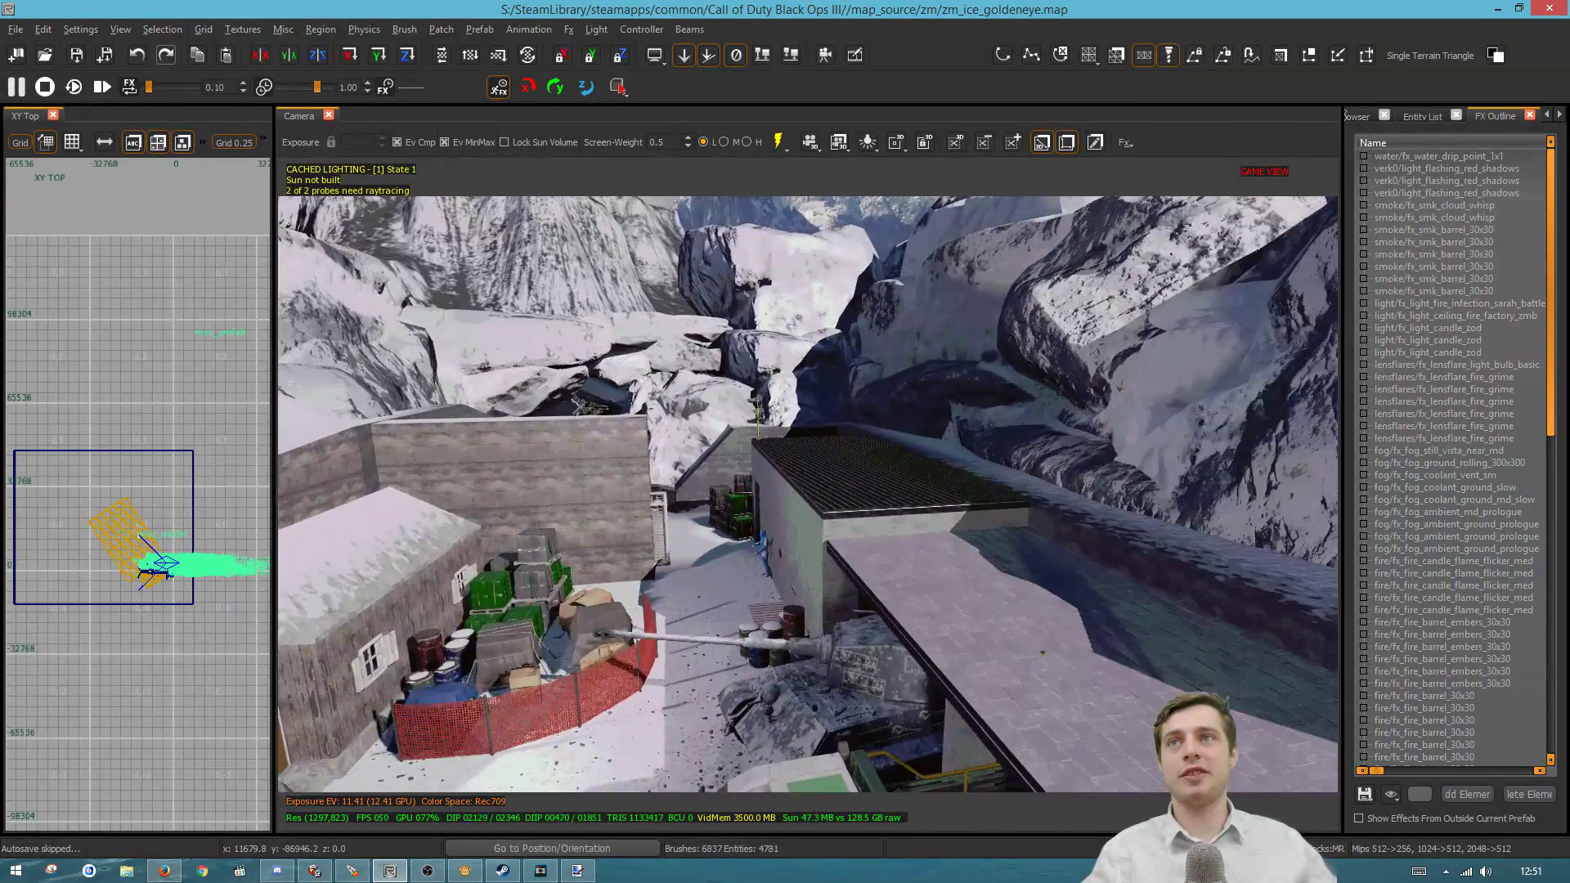
{"action": "key", "text": "w"}
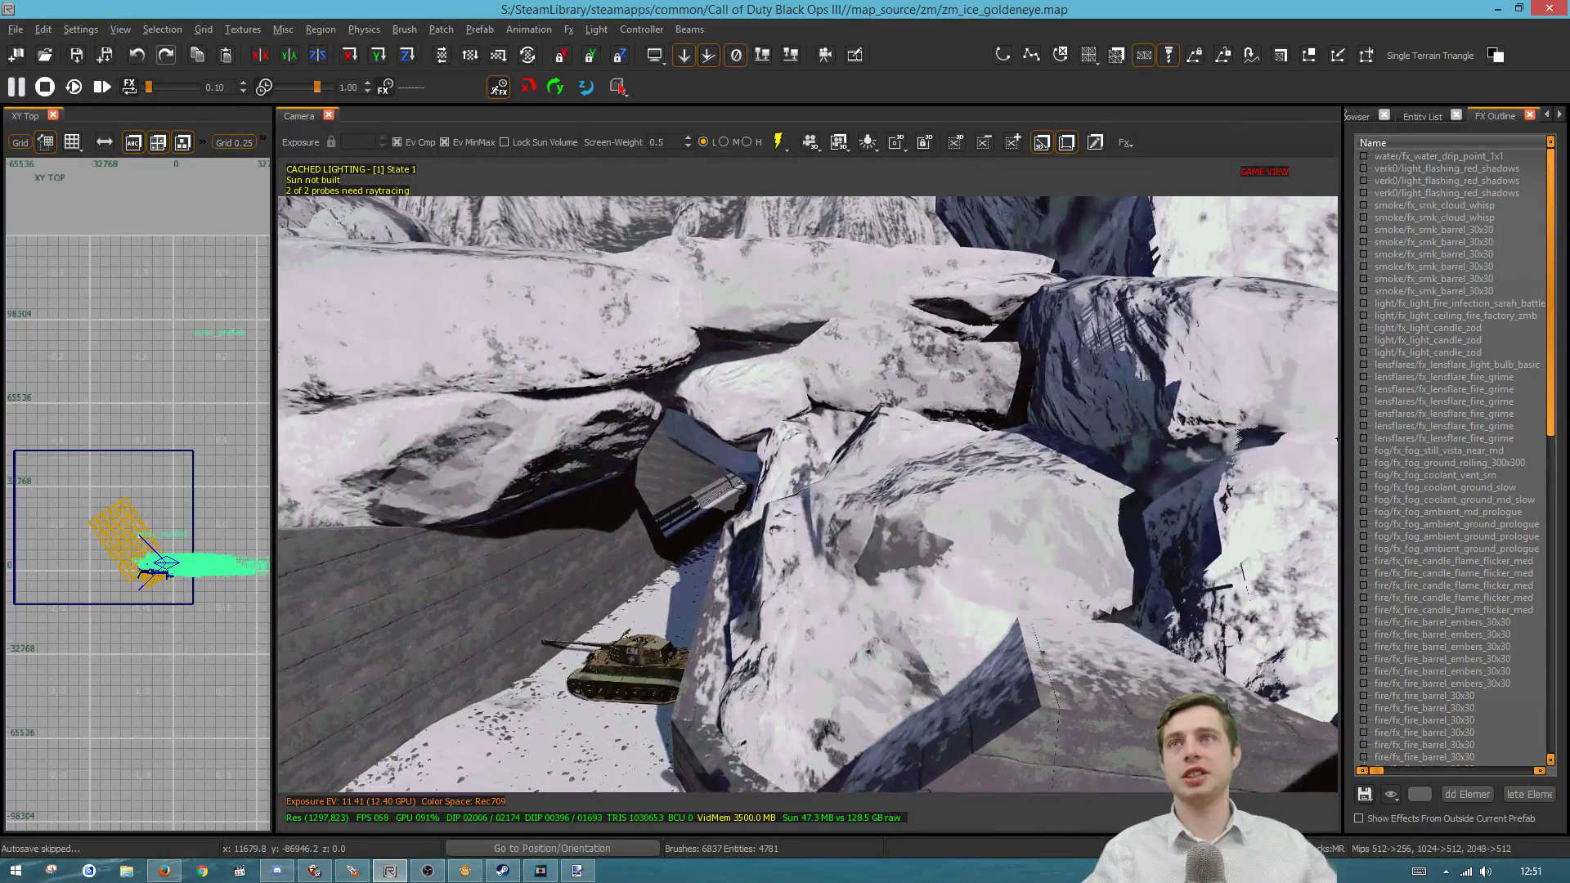
{"action": "key", "text": "w"}
{"action": "right_click", "coordinate": [905, 582]}
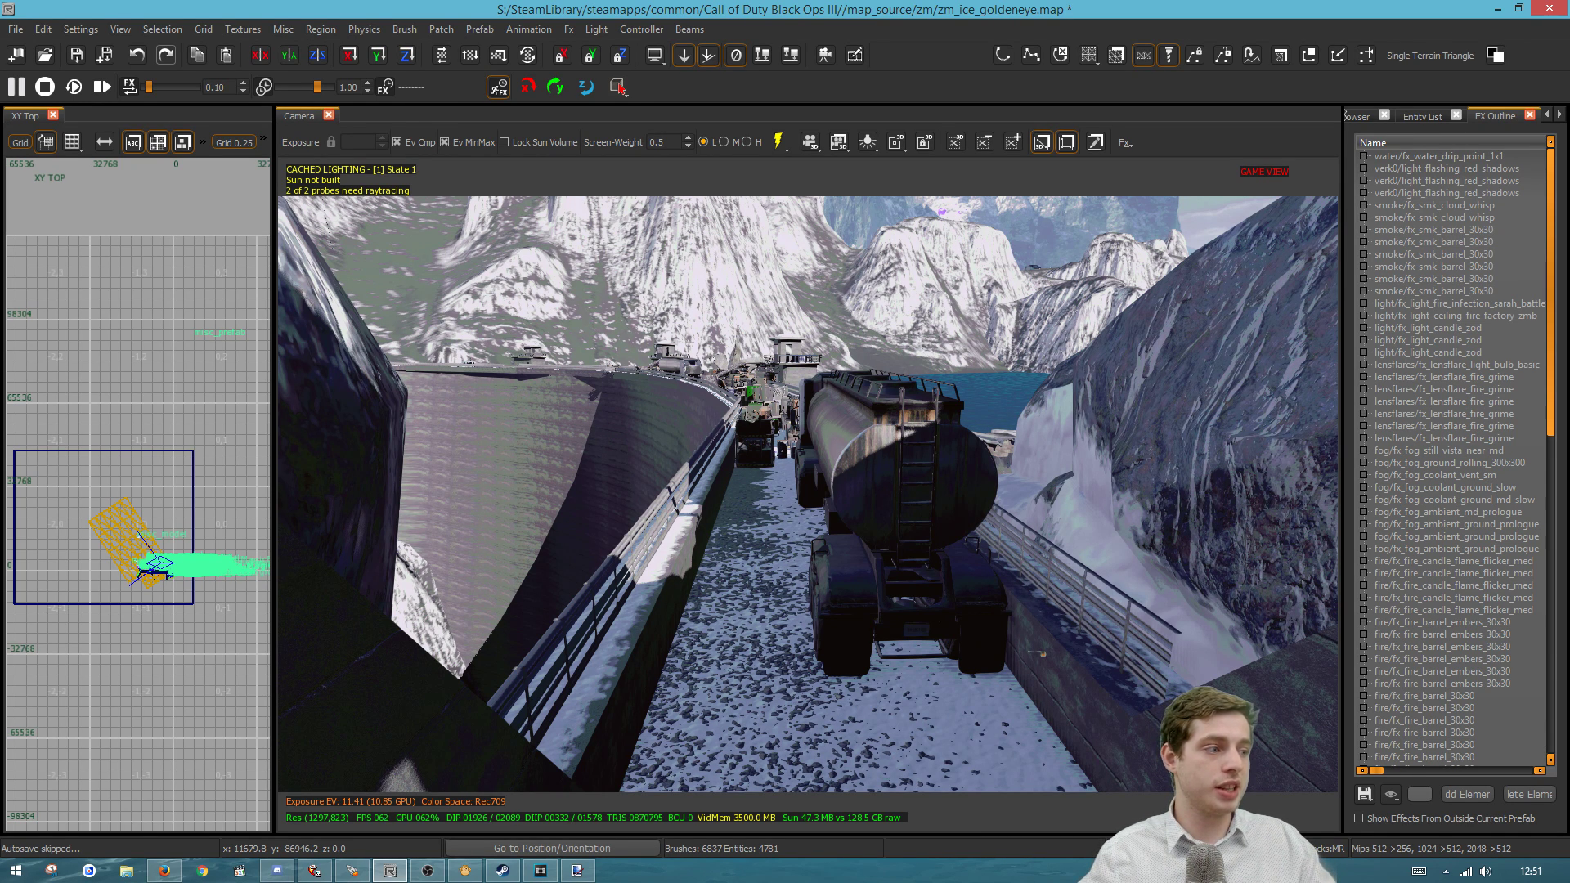
{"action": "key", "text": "alt+Tab"}
{"action": "left_click", "coordinate": [1011, 484]}
{"action": "key", "text": "alt+Tab"}
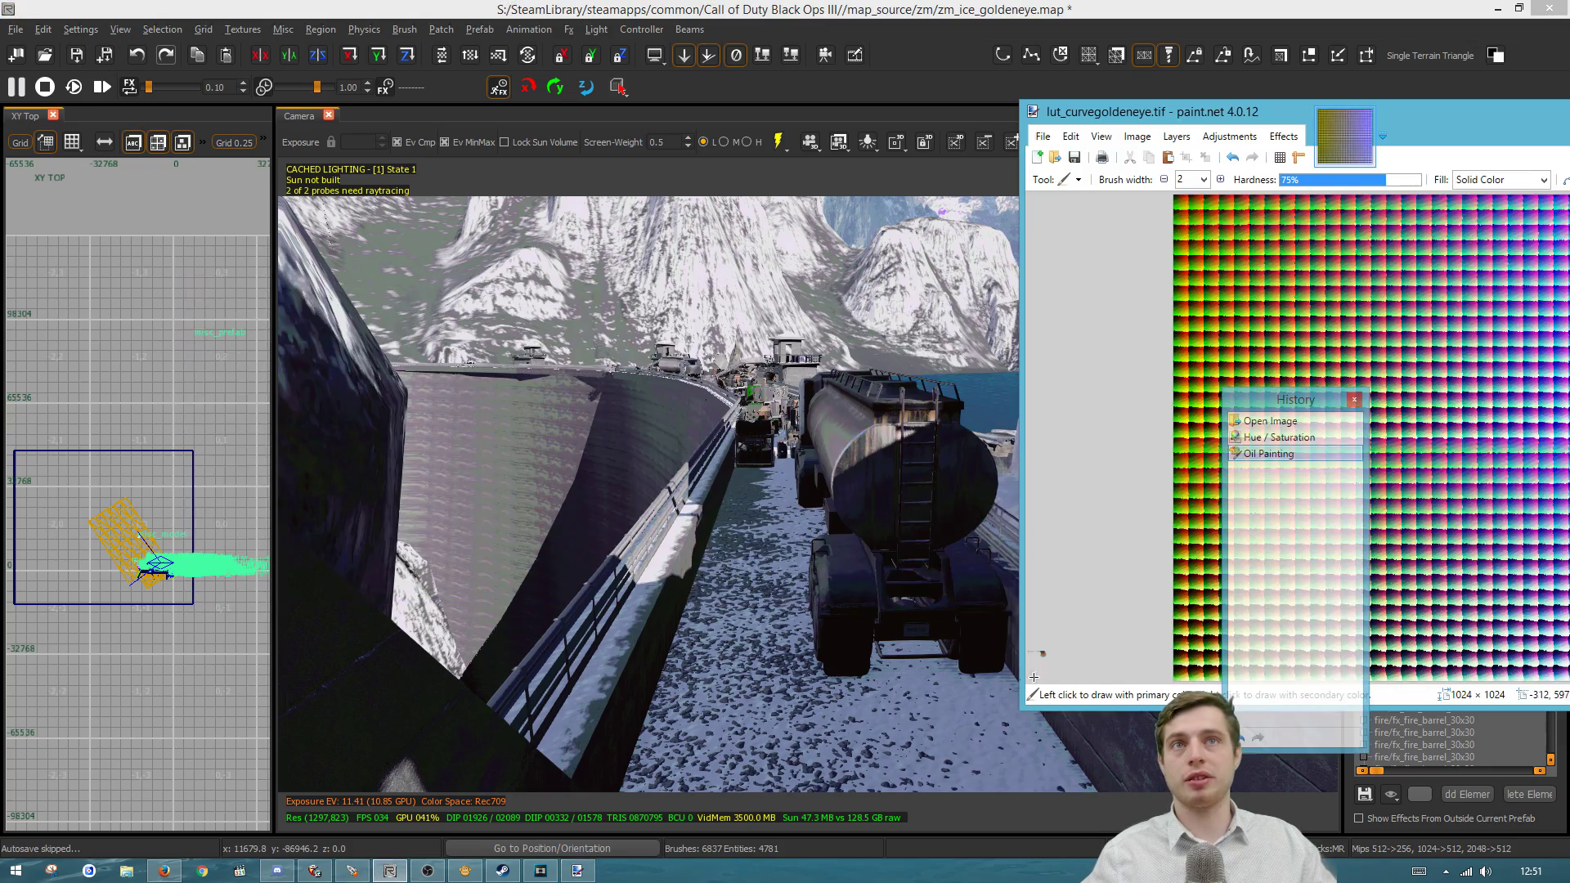
{"action": "left_click", "coordinate": [849, 618]}
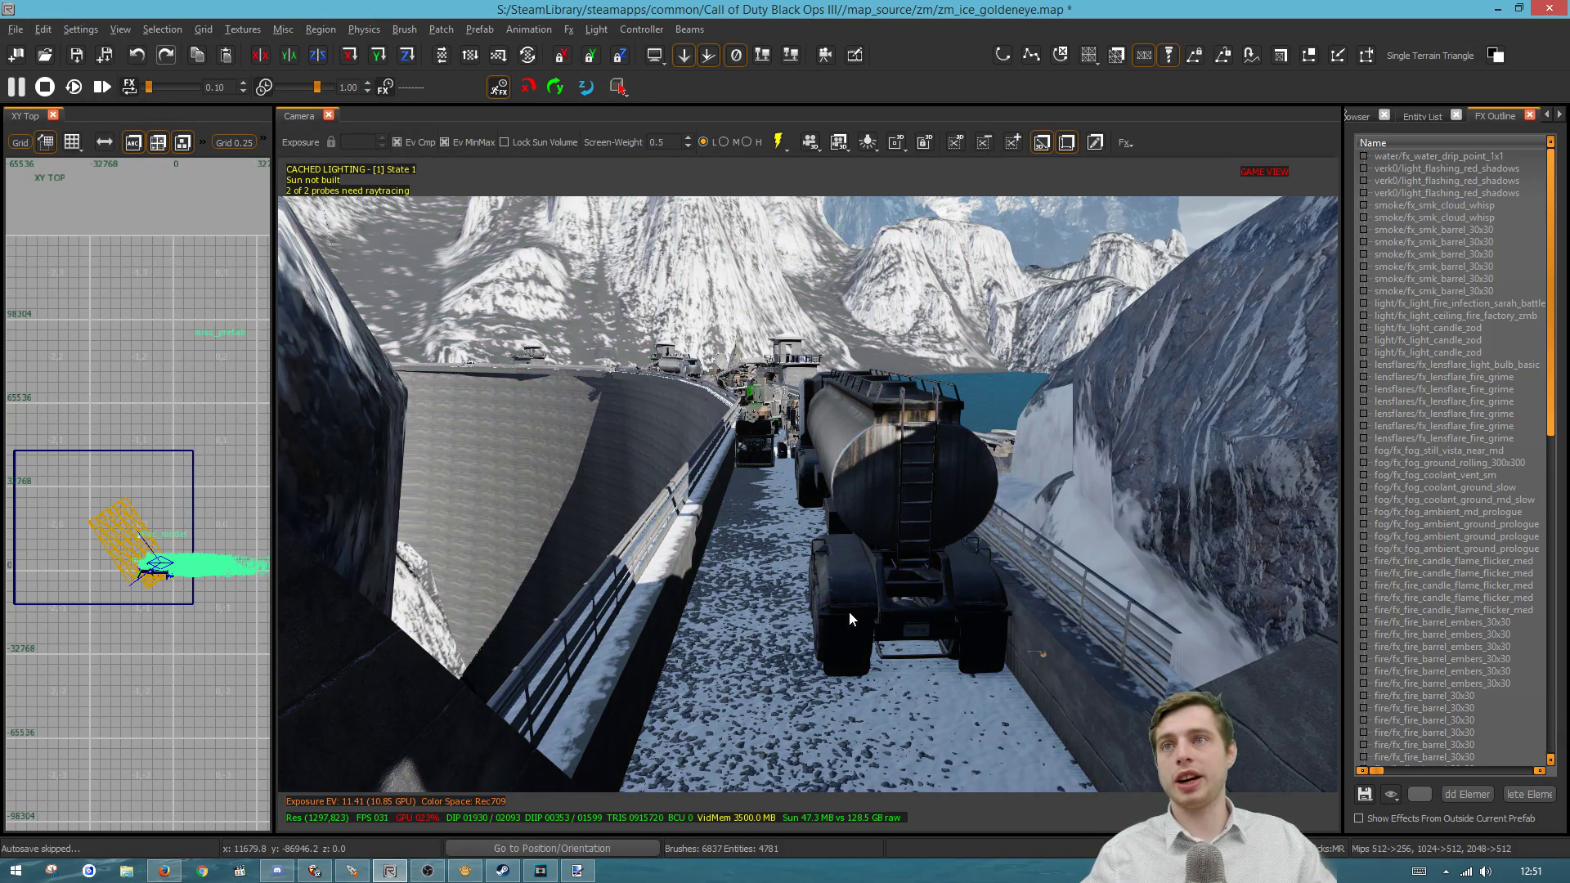